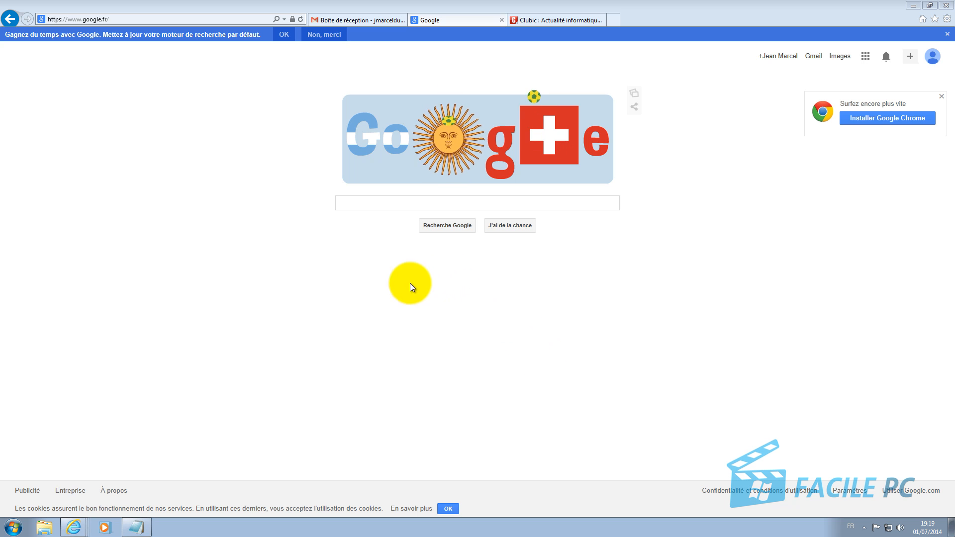
Step: Search Google for 'netvibes' and let the instant results load
left_click(412, 202)
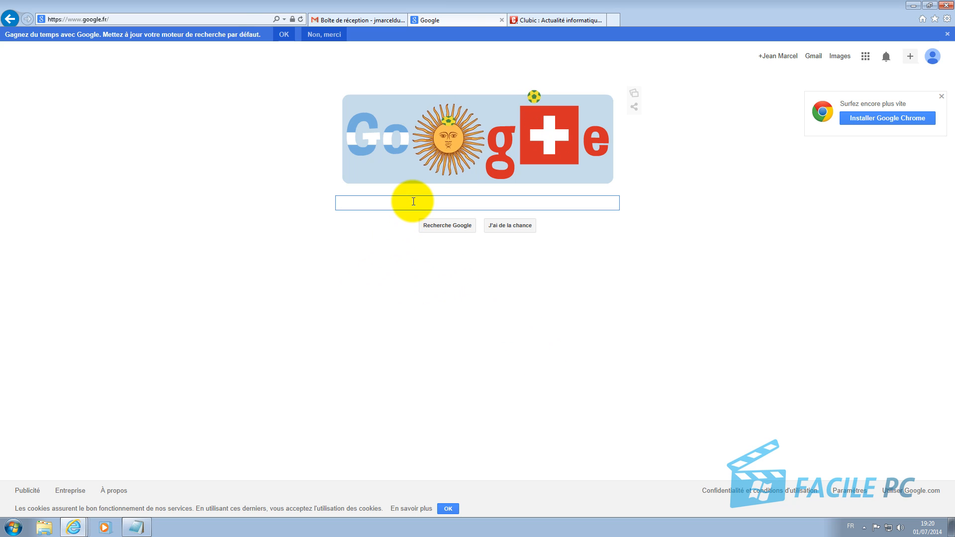
type("netvib")
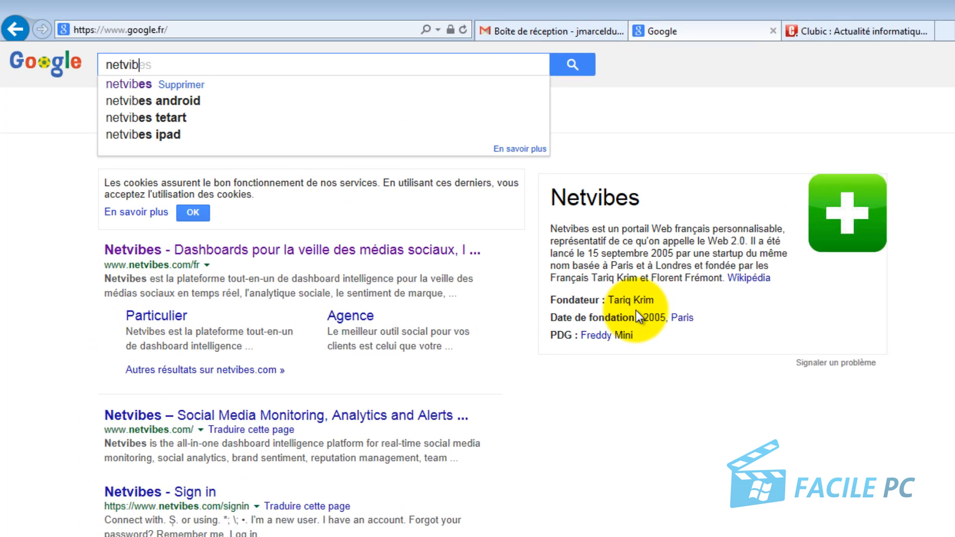
type("es")
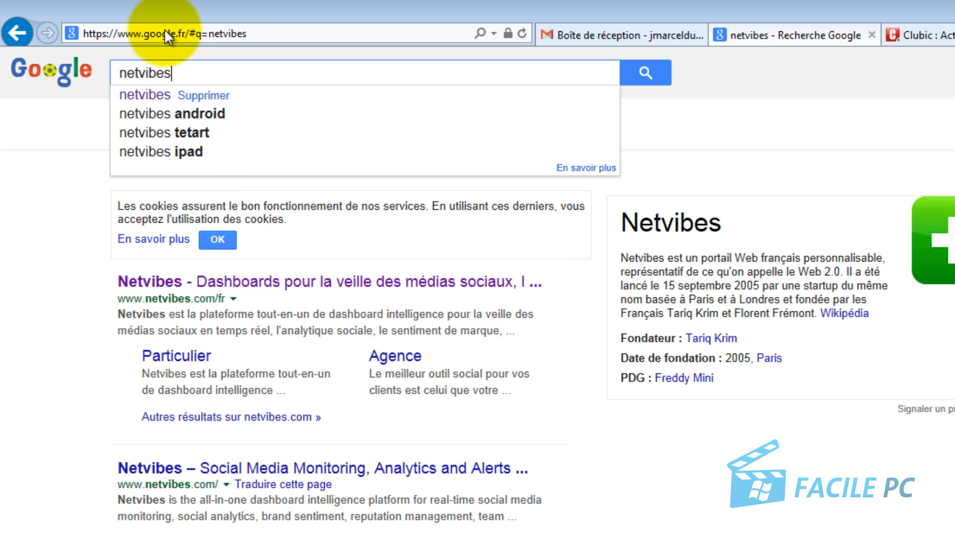
Step: Open the French Netvibes site from the results and go to S'inscrire
left_click(204, 292)
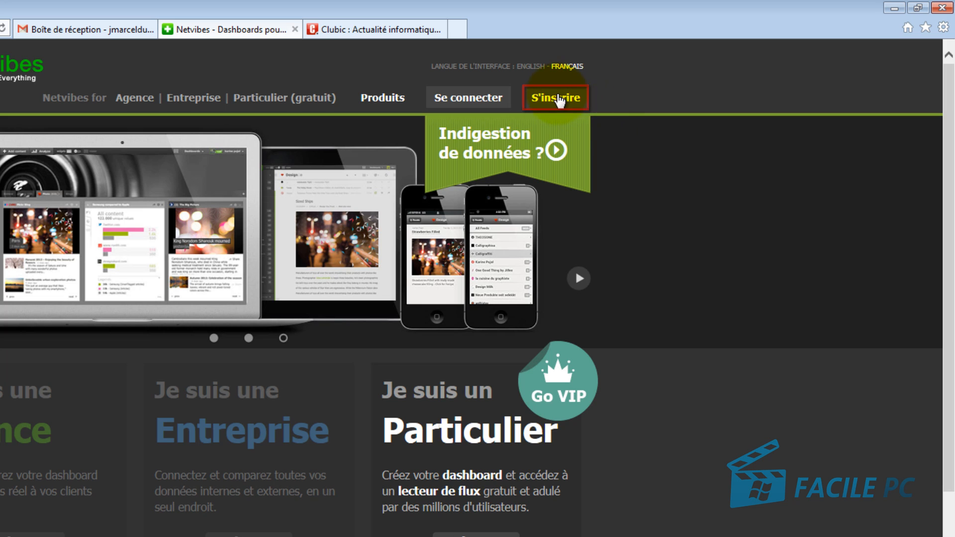
left_click(559, 98)
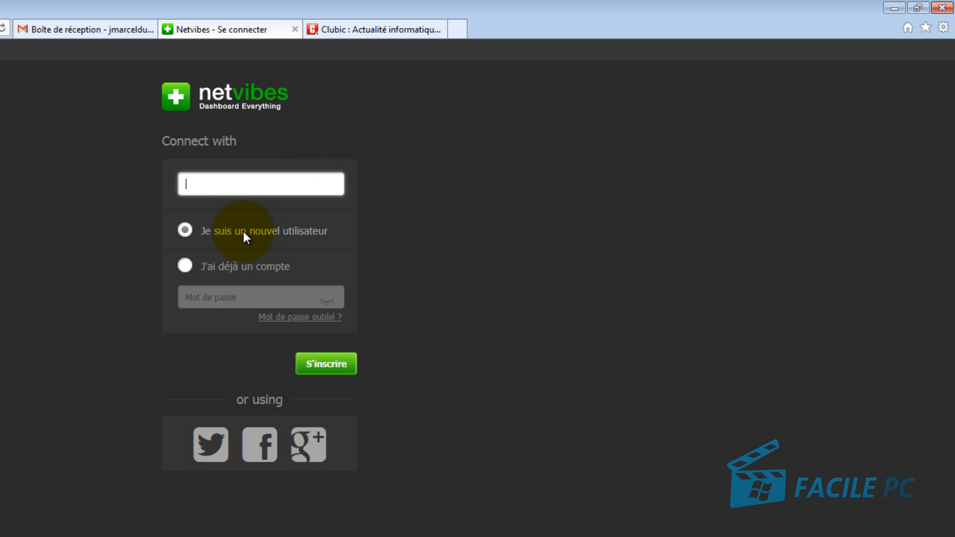
Step: Choose new-user sign-up, enter the Gmail address, and continue to the full form
left_click(342, 367)
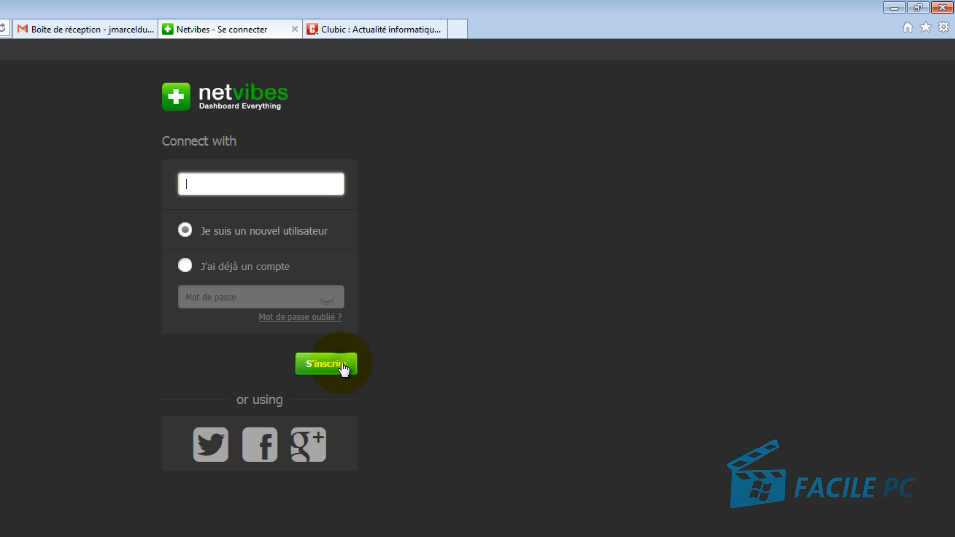
left_click(247, 208)
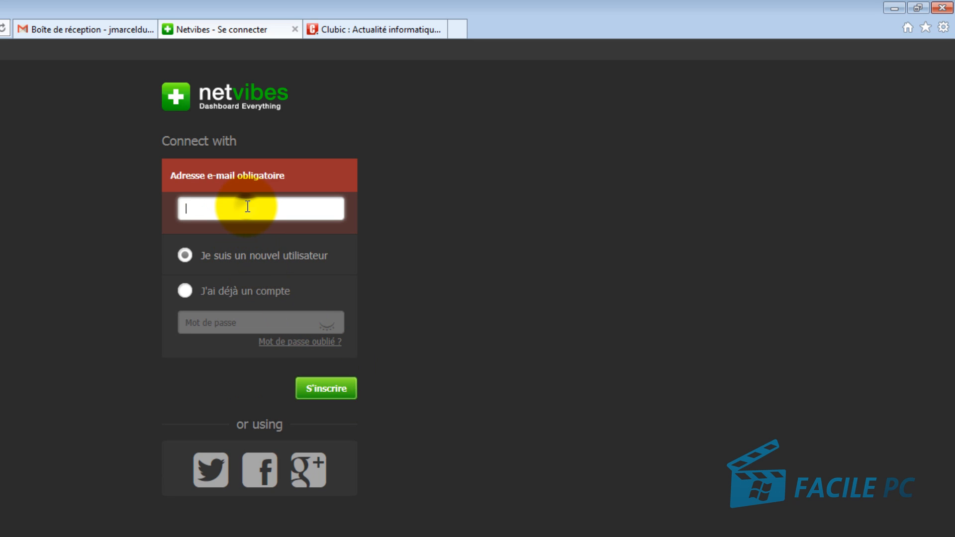
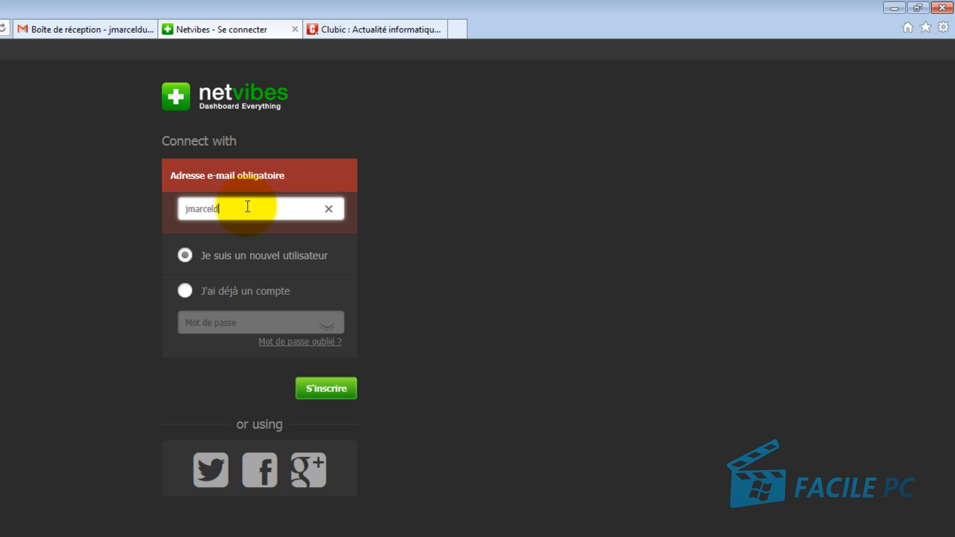
left_click(321, 388)
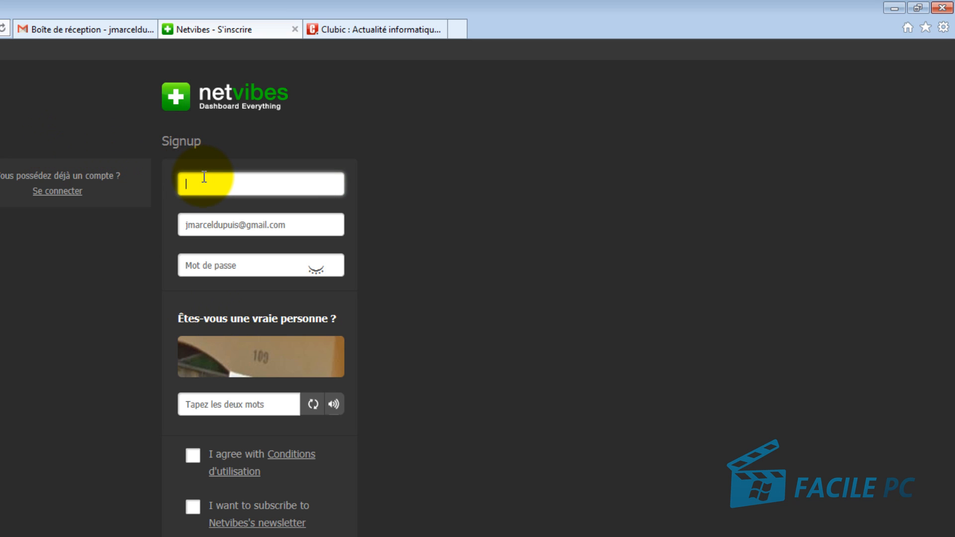
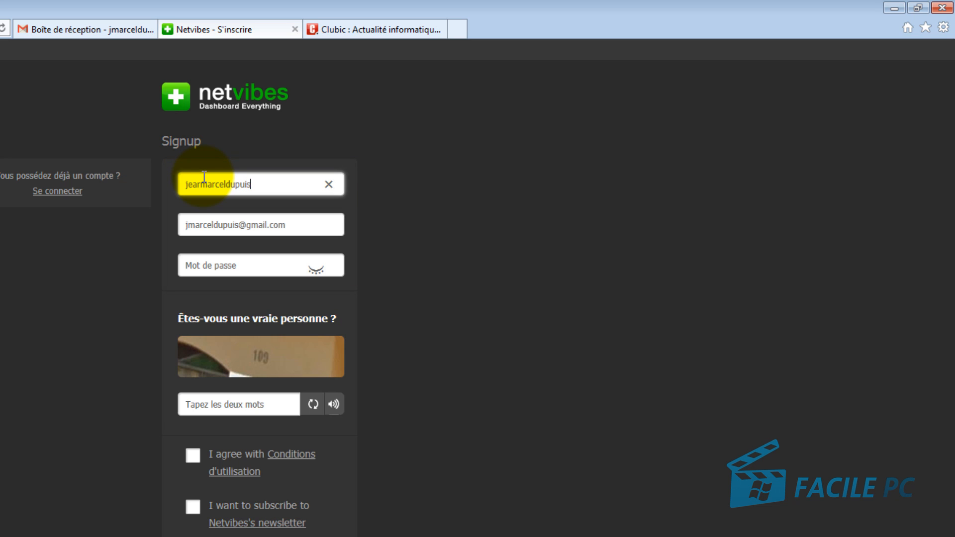
Step: Enter a username, password and captcha answer 109, accept the terms, and submit registration
left_click(291, 258)
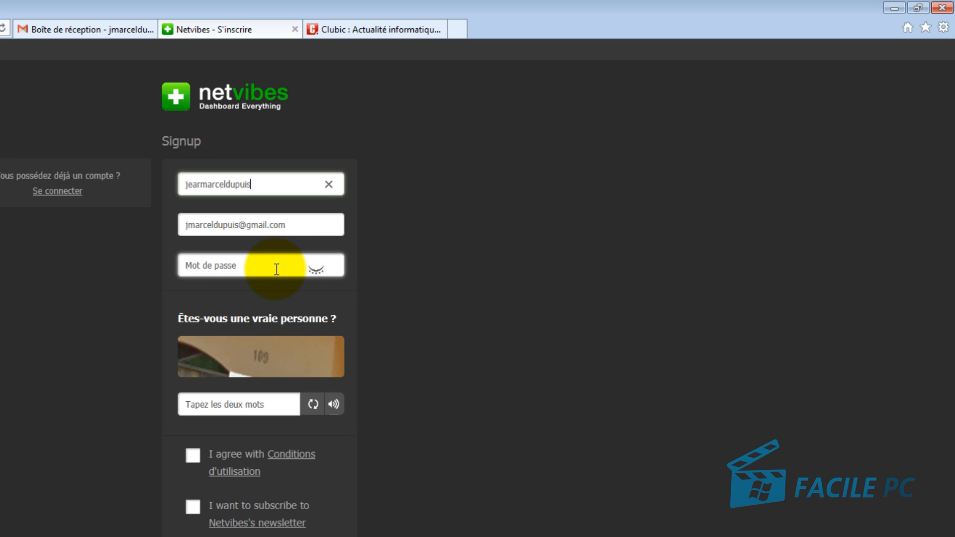
left_click(250, 262)
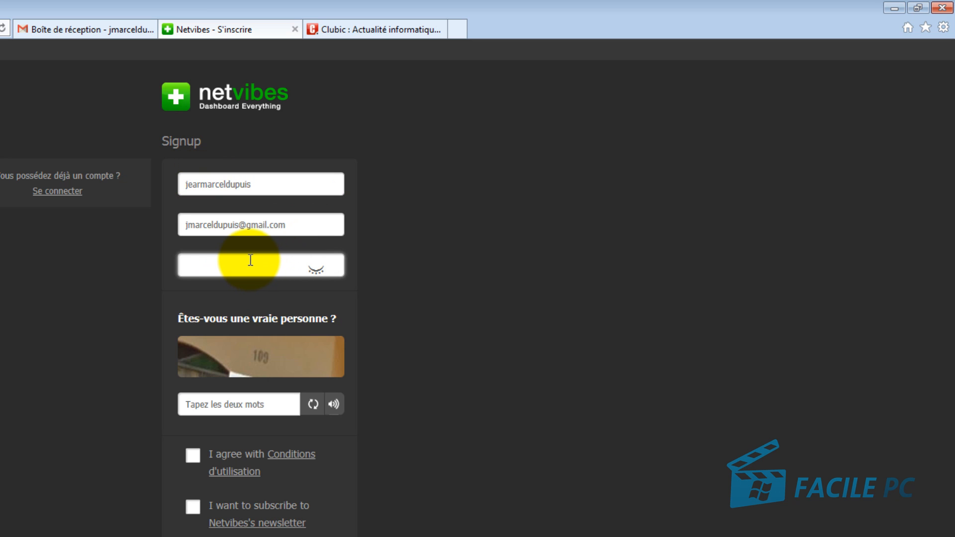
type("••••••••")
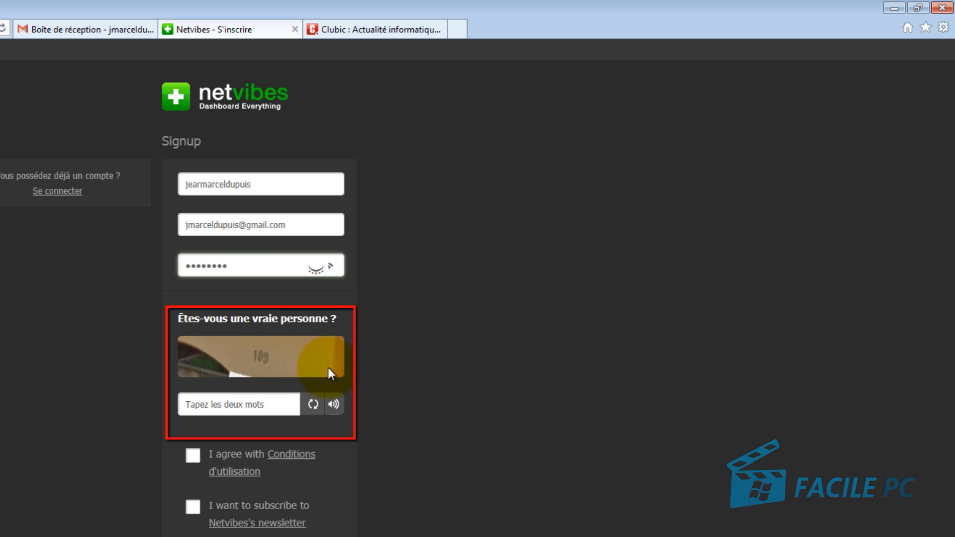
left_click(243, 404)
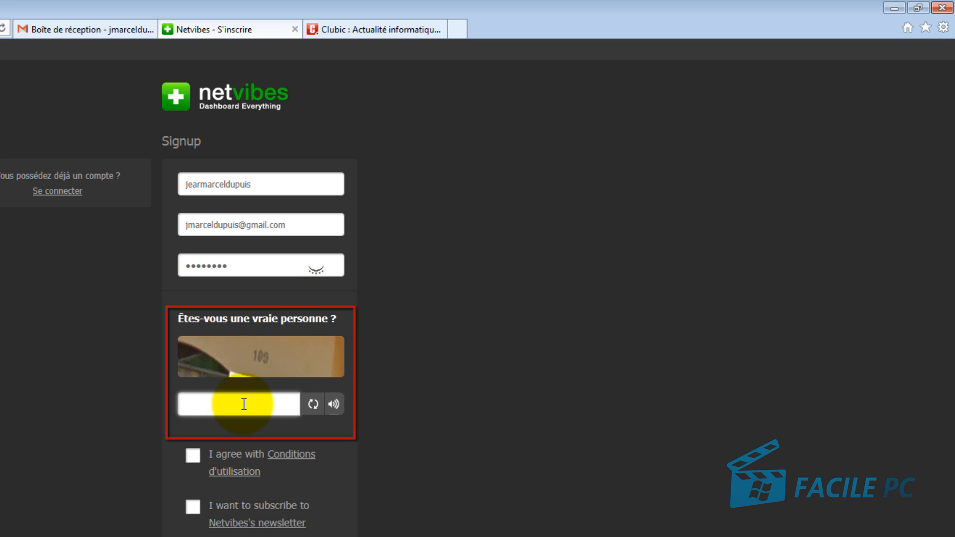
type("109")
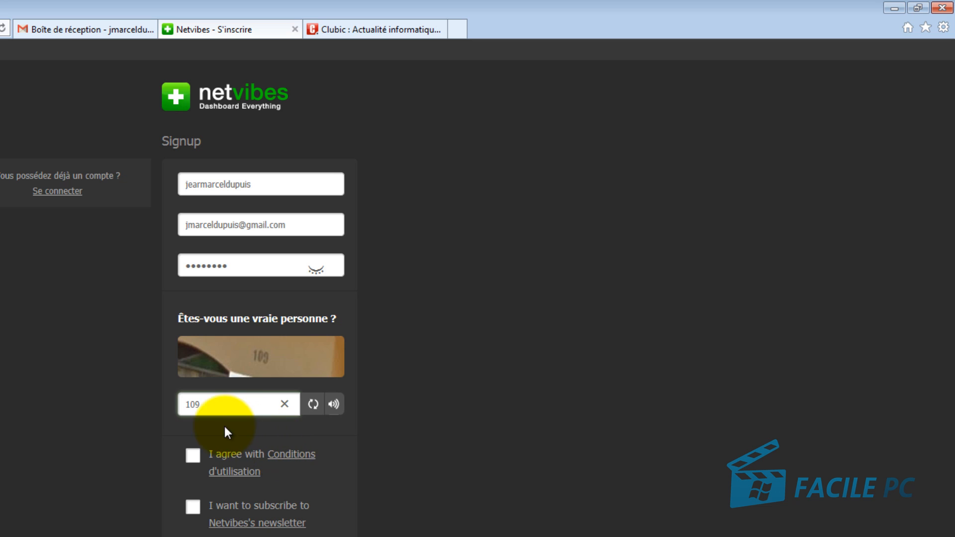
left_click(194, 456)
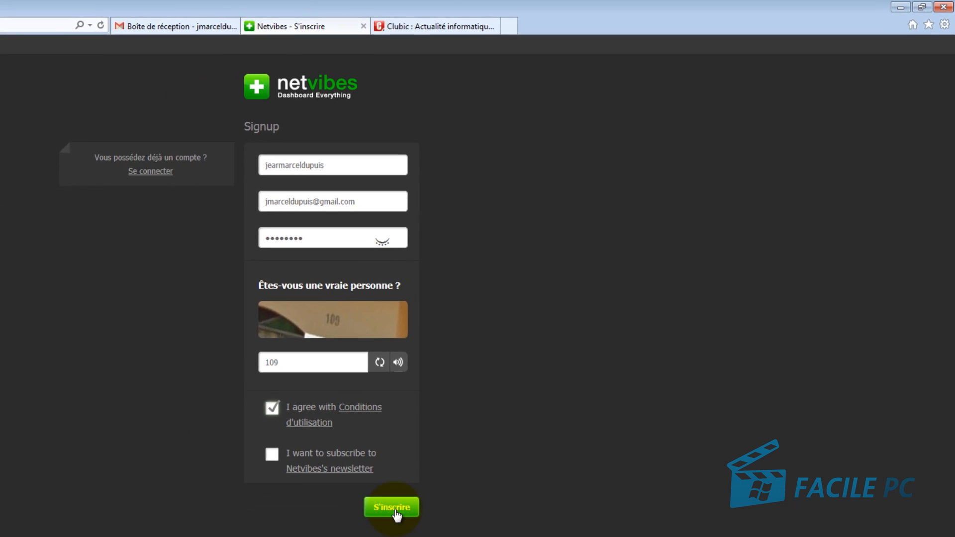
left_click(394, 507)
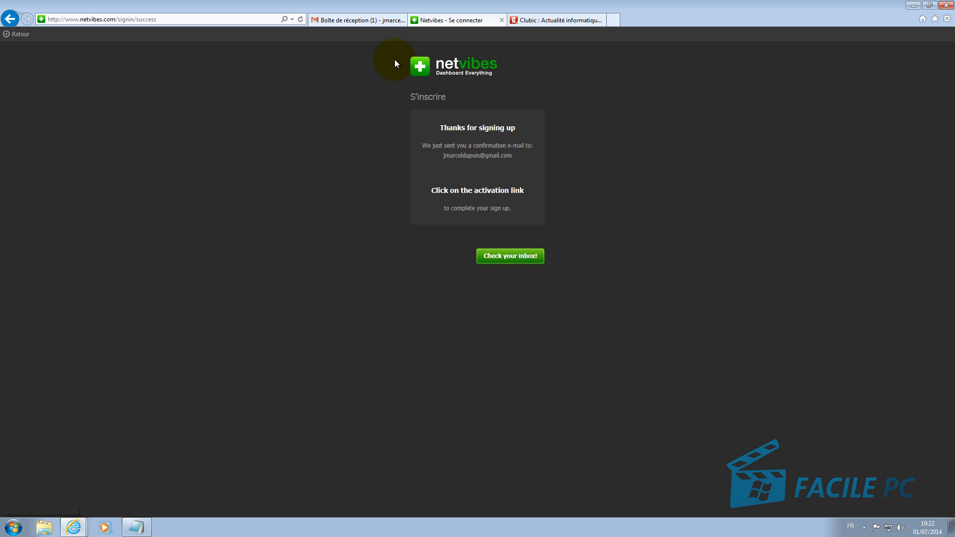
Step: In Gmail, open the Netvibes account activation e-mail and follow its confirmation link
left_click(353, 19)
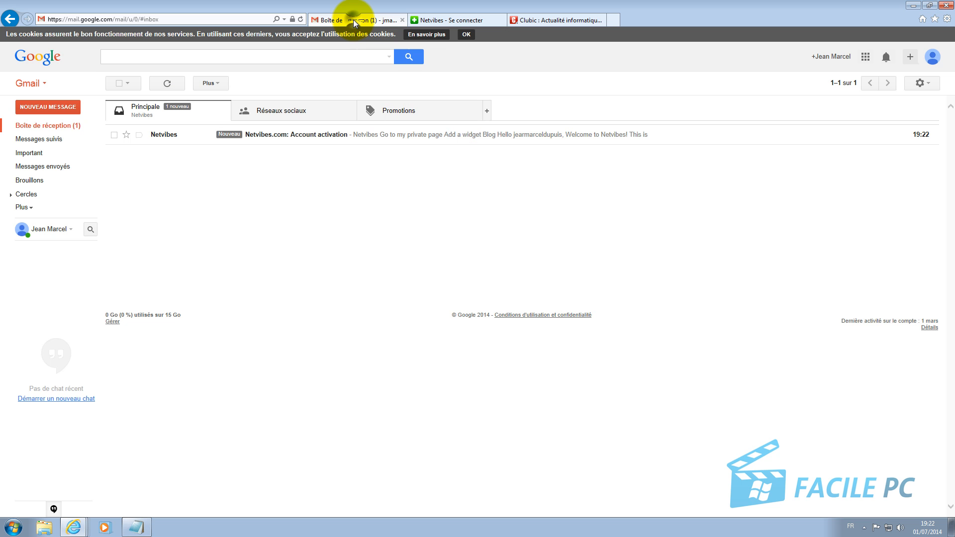
left_click(259, 135)
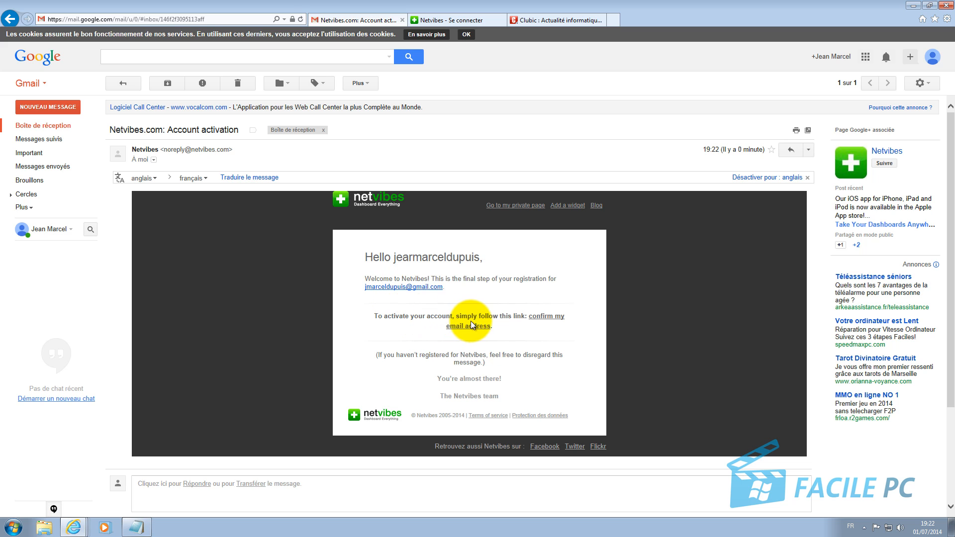
left_click(542, 317)
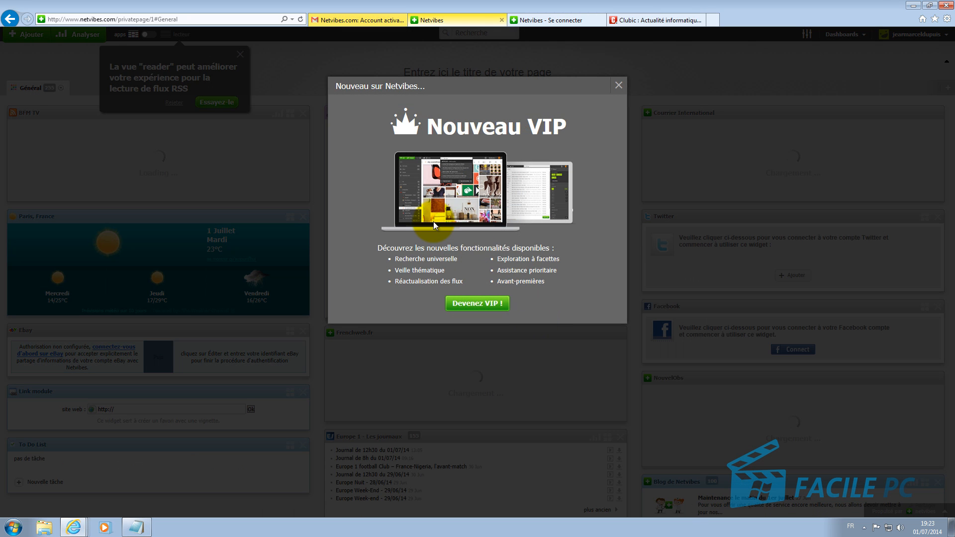
Step: Dismiss the Nouveau VIP promotional popup
left_click(618, 86)
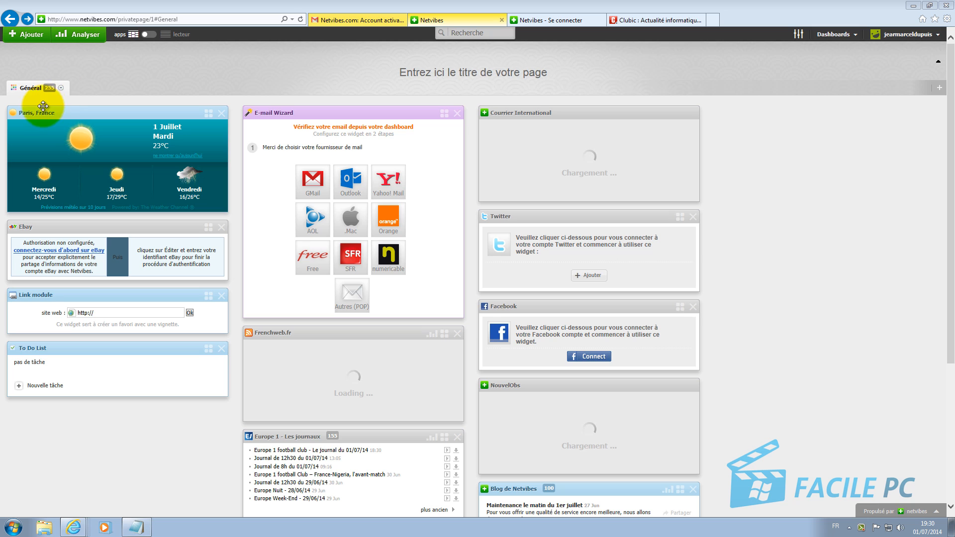
Step: Rename the Général tab to 'Accueil'
left_click(61, 88)
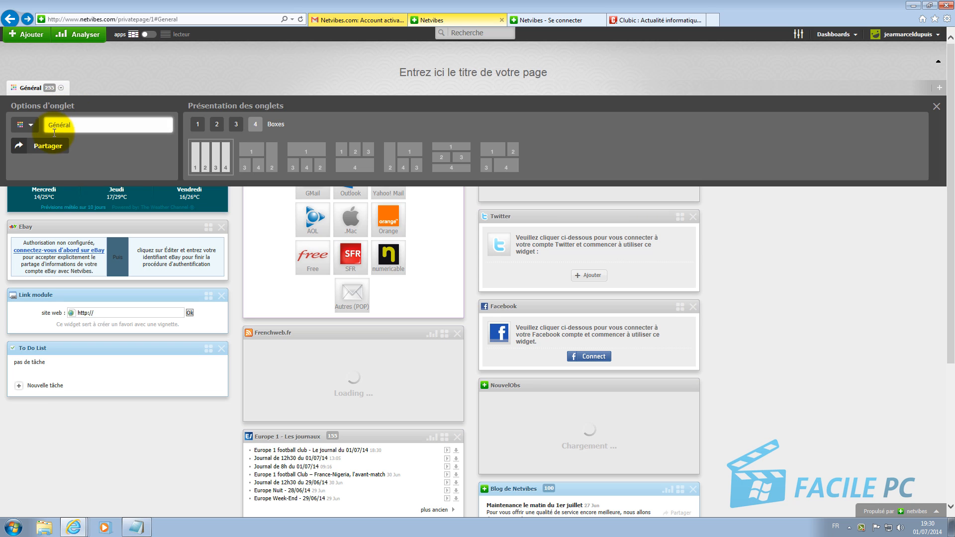
left_click_drag(77, 126, 28, 128)
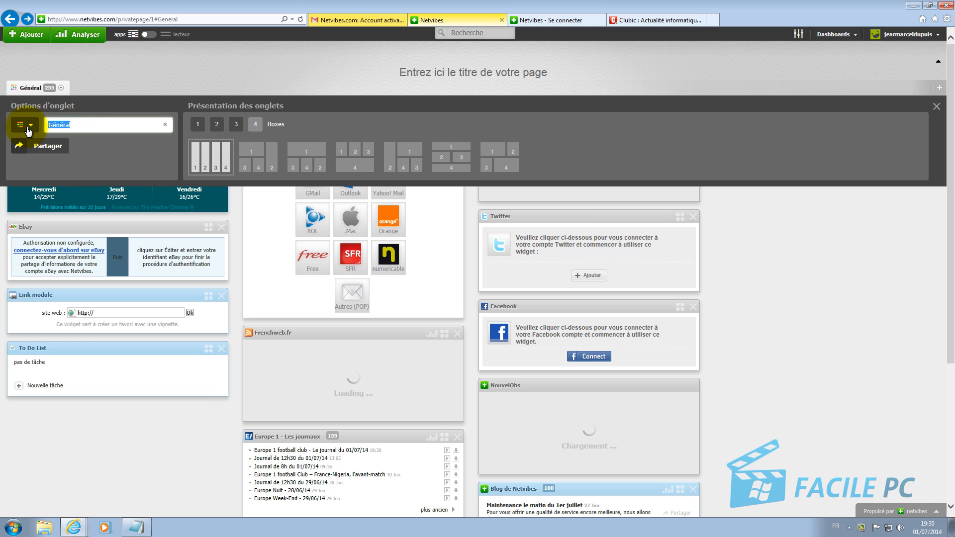
type("Accueil")
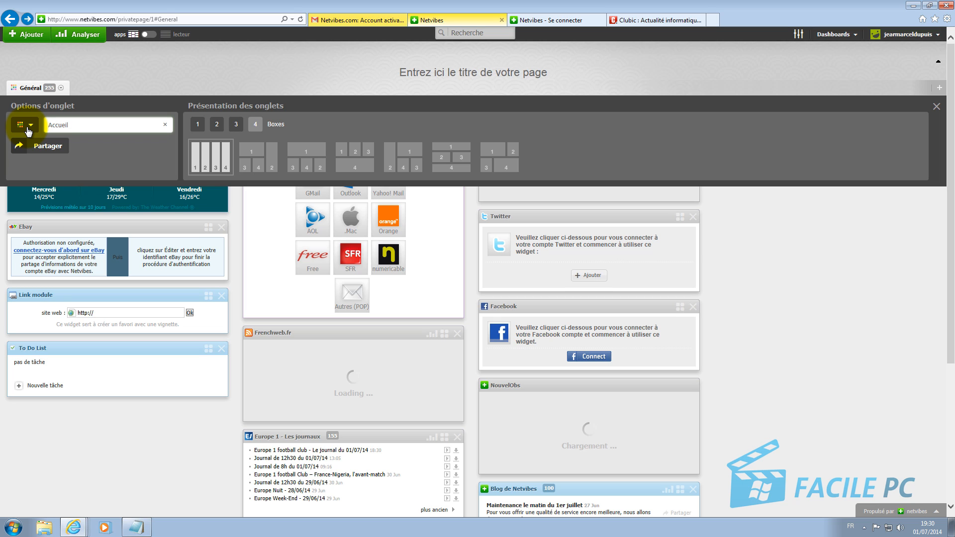
key("Return")
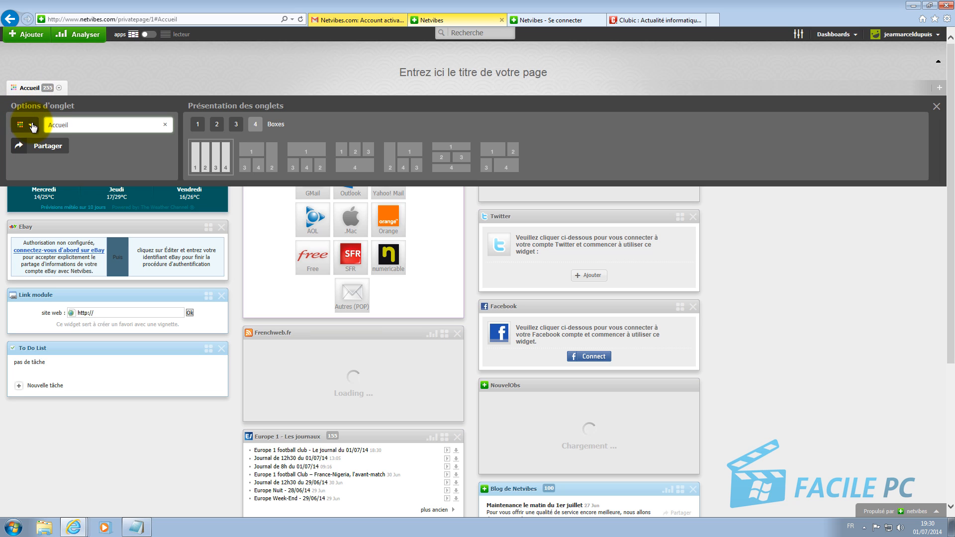
Step: Give the Accueil tab an orange house icon
left_click(32, 125)
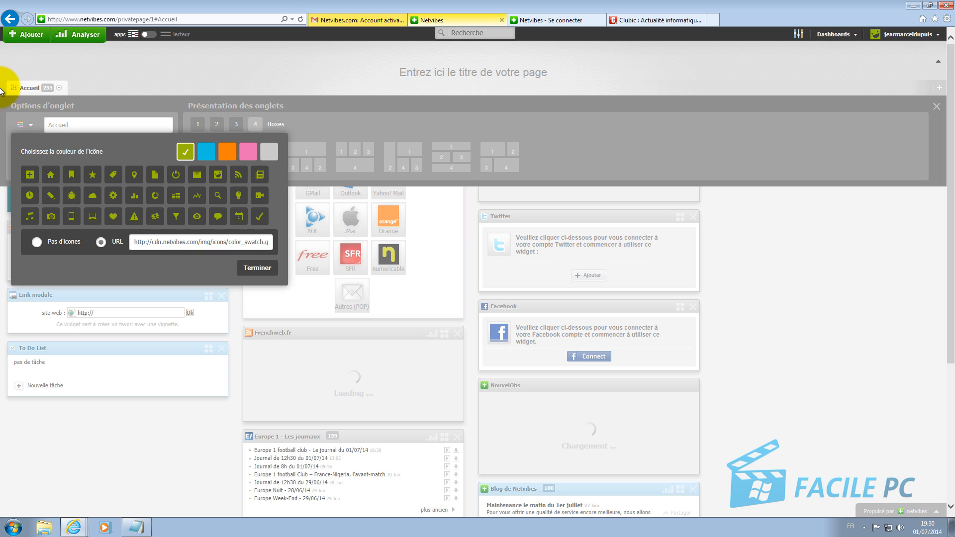
left_click(51, 180)
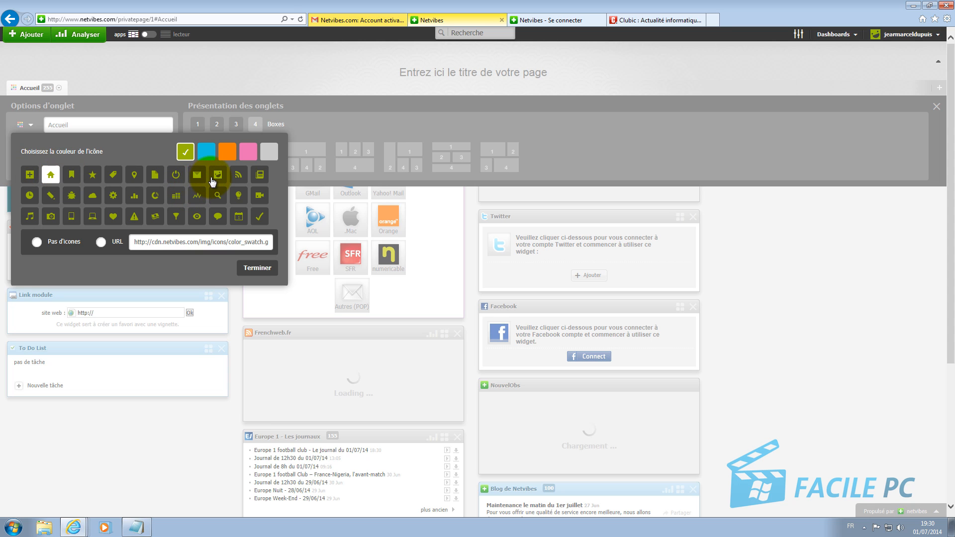
left_click(231, 154)
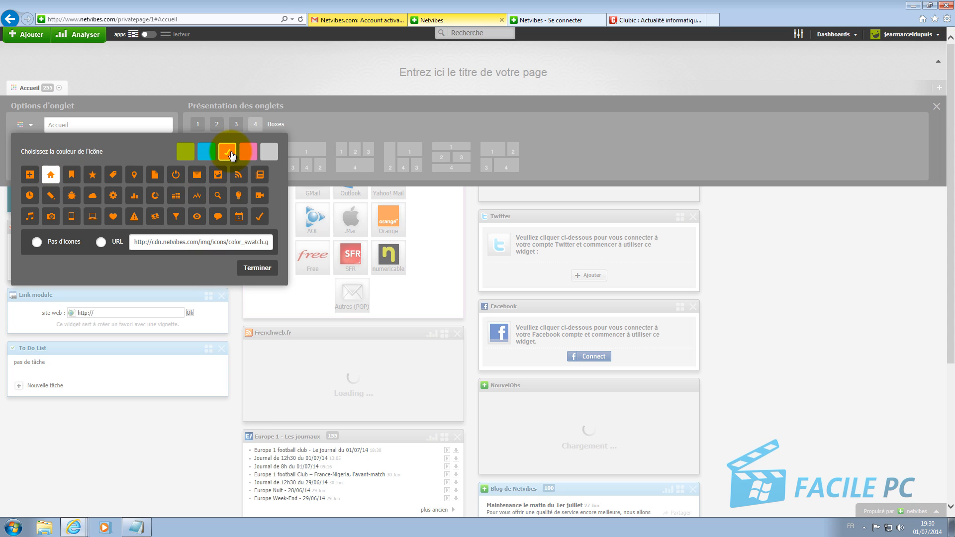
left_click(257, 268)
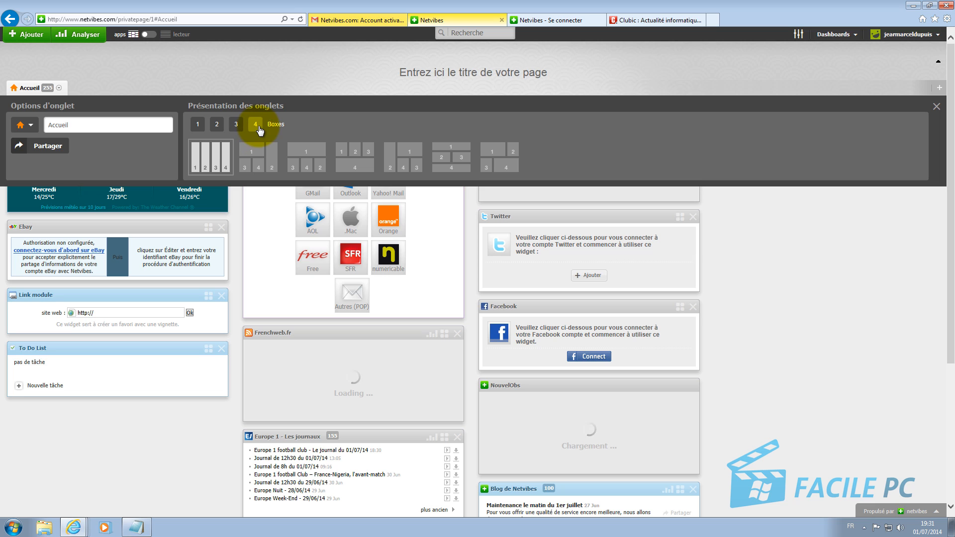
Step: Try 3, 2 and 4 columns and other layouts, keep four equal columns, and close options
left_click(237, 126)
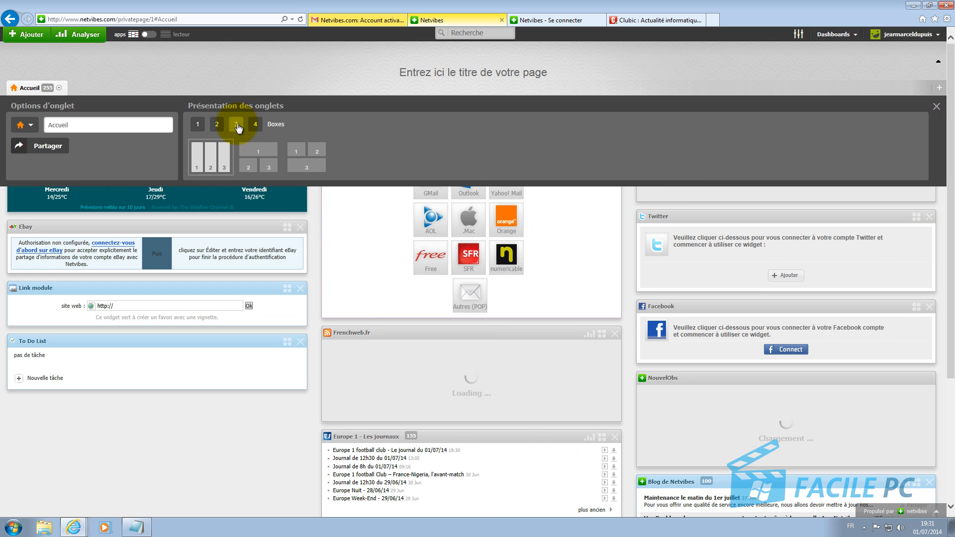
left_click(218, 126)
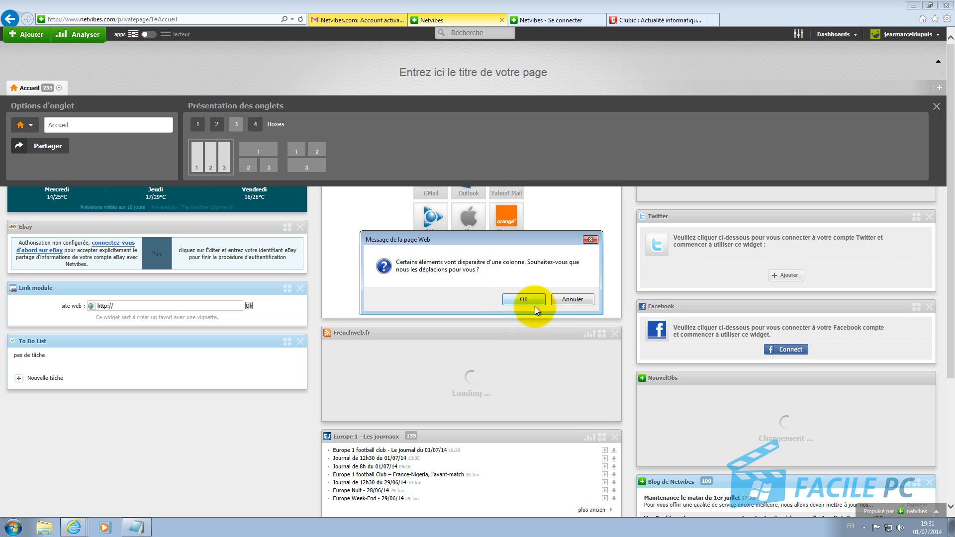
left_click(560, 299)
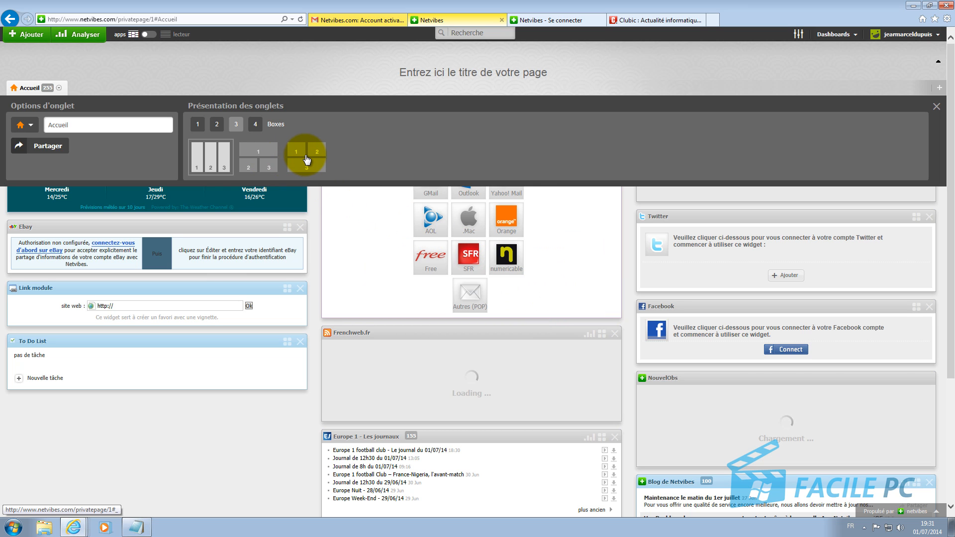
left_click(256, 125)
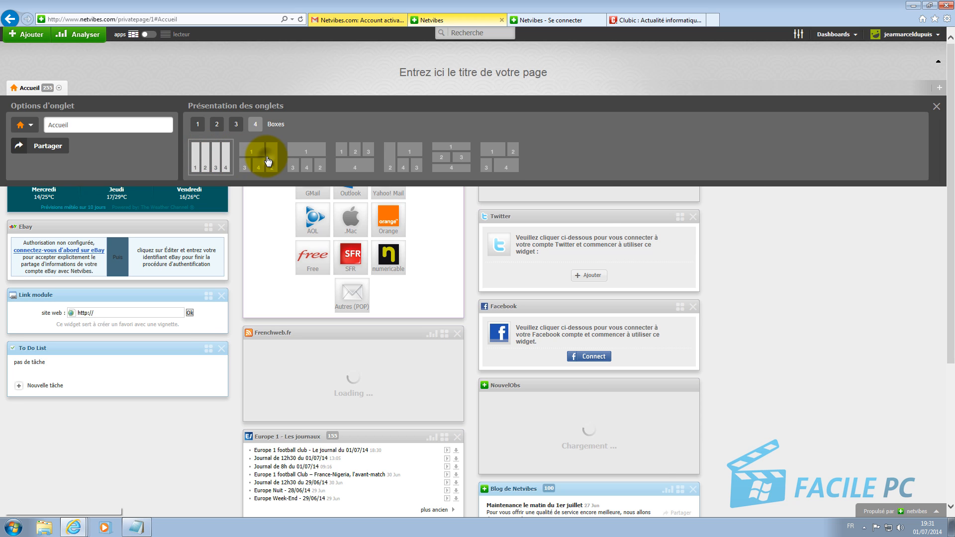
left_click(266, 159)
left_click(318, 167)
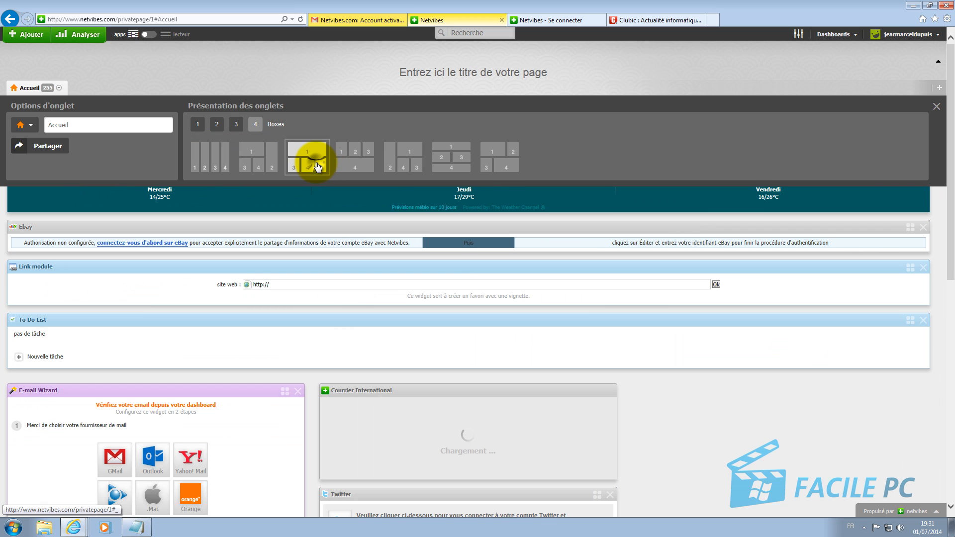
left_click(212, 159)
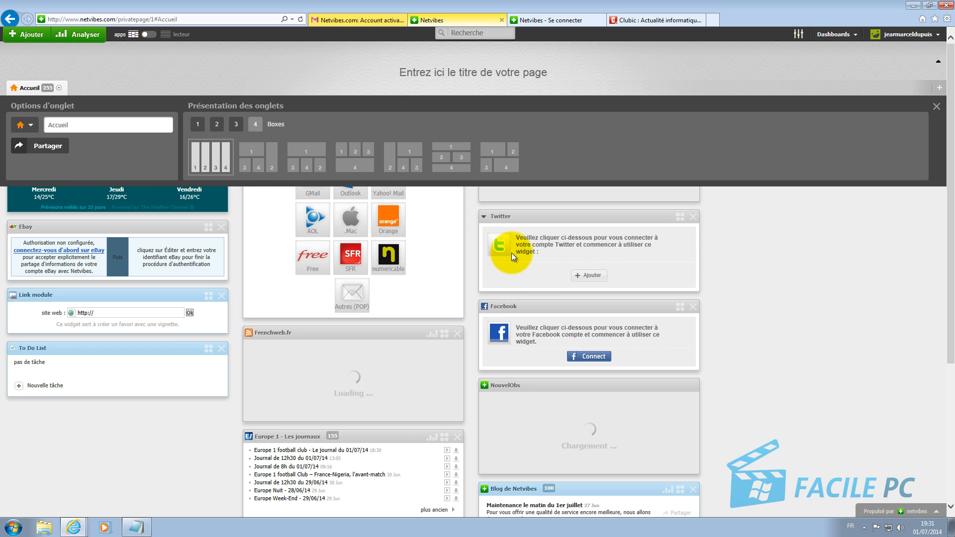
left_click(936, 106)
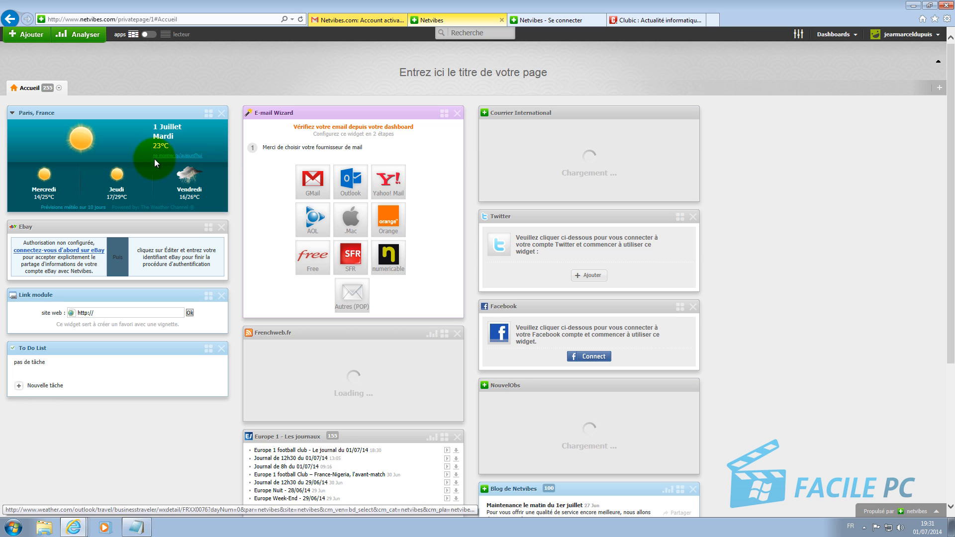
Step: Add a new dashboard tab and name it 'Informatique'
left_click(939, 88)
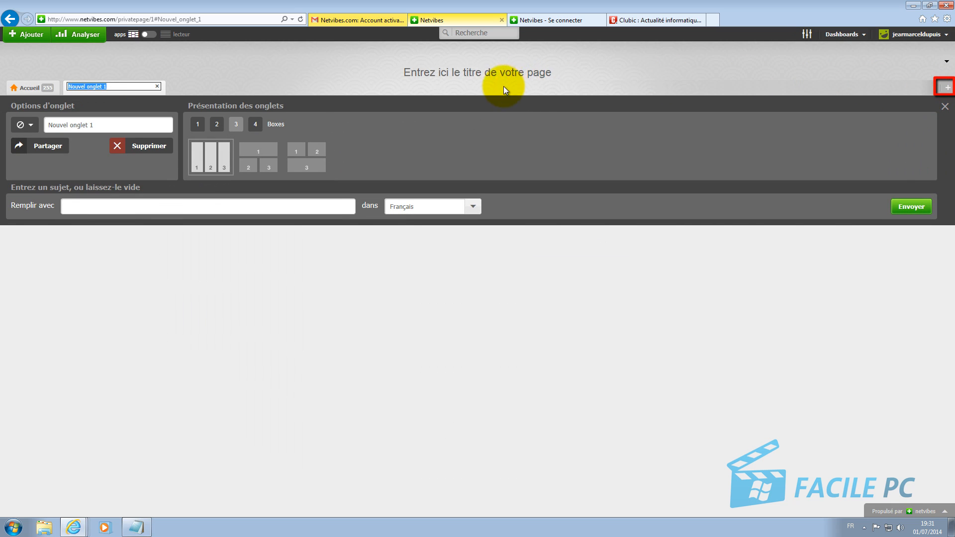
left_click(101, 124)
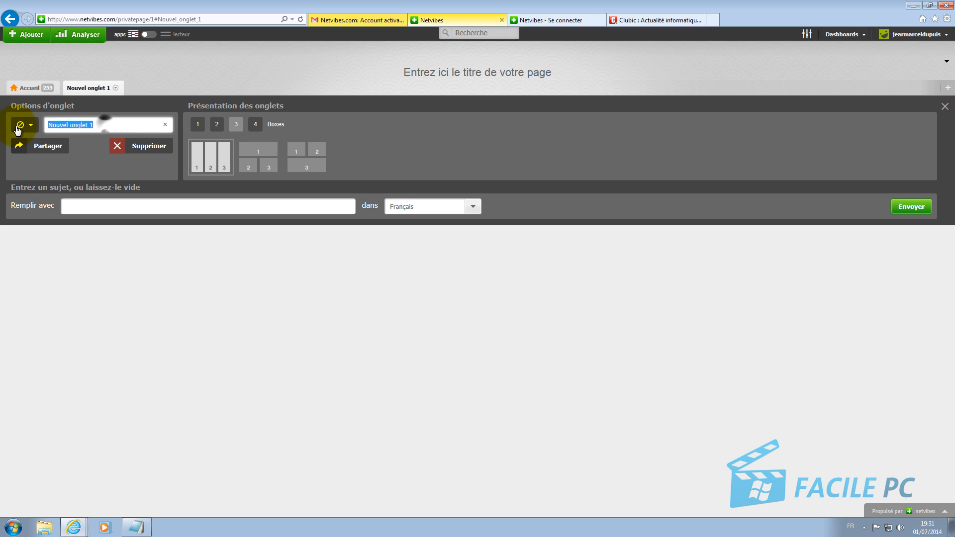
type("1")
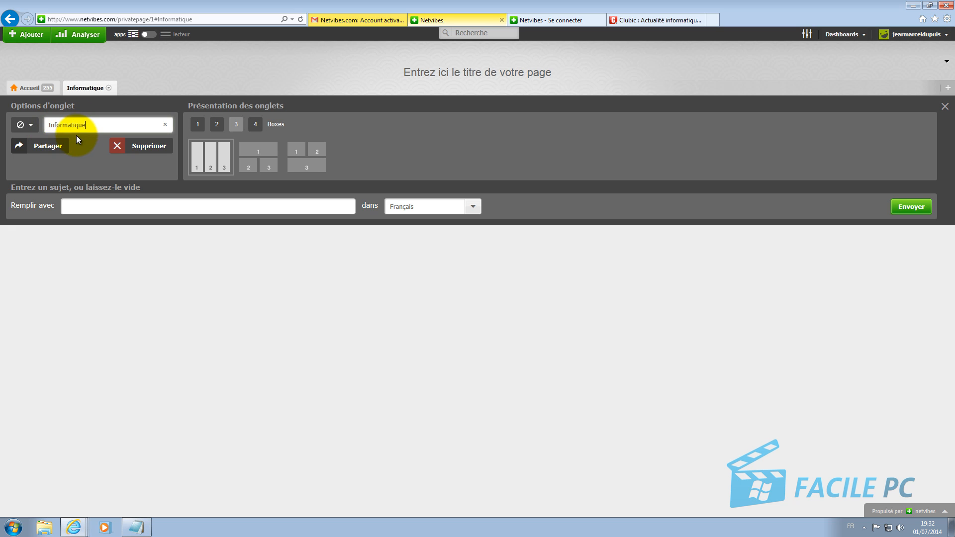
Step: Pick an icon for the Informatique tab and make it blue
left_click(27, 126)
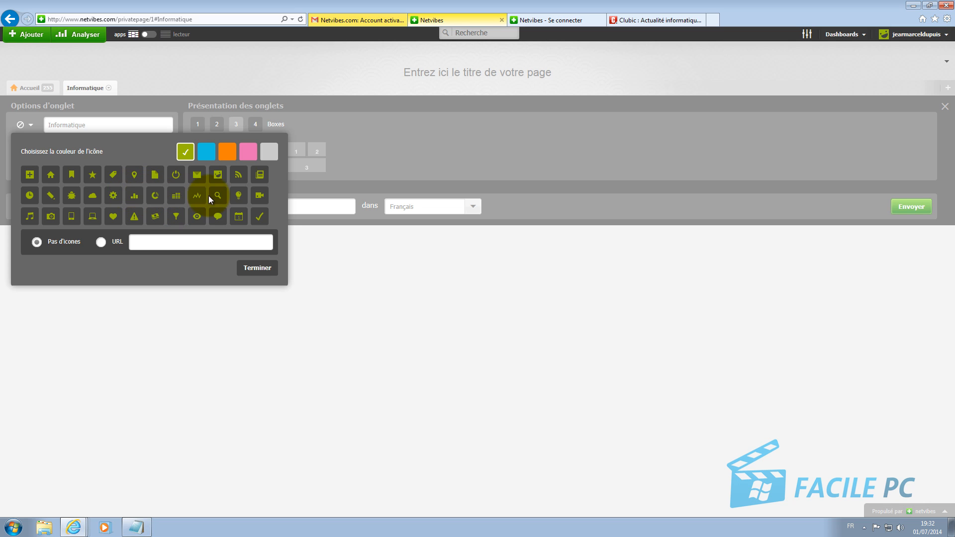
left_click(219, 177)
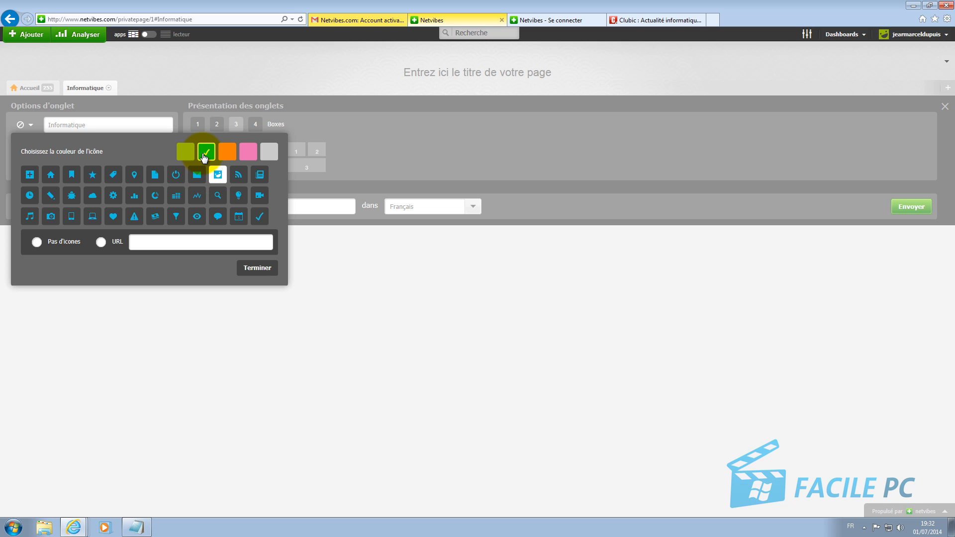
left_click(252, 267)
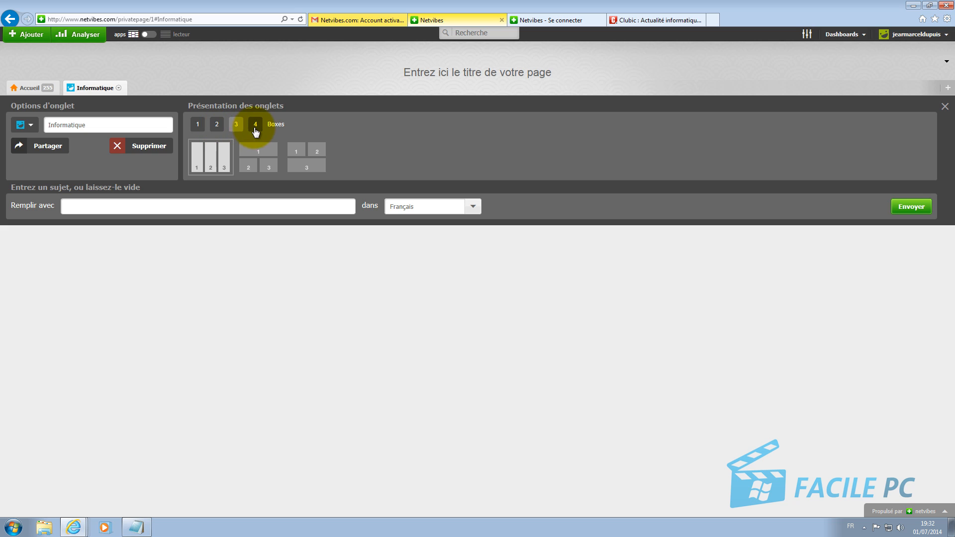
Step: Give the Informatique tab one wide column over two narrower ones, then begin entering its fill topic
left_click(254, 157)
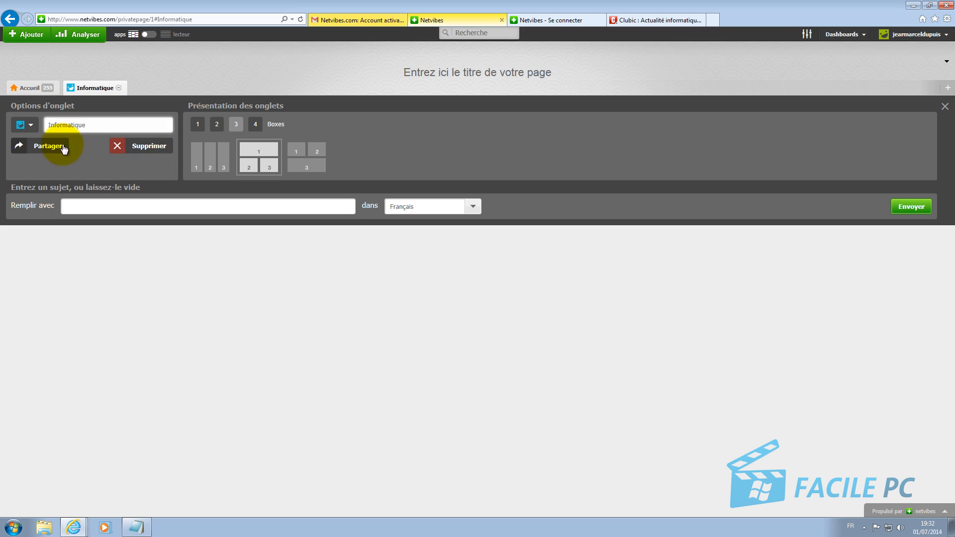
left_click(106, 206)
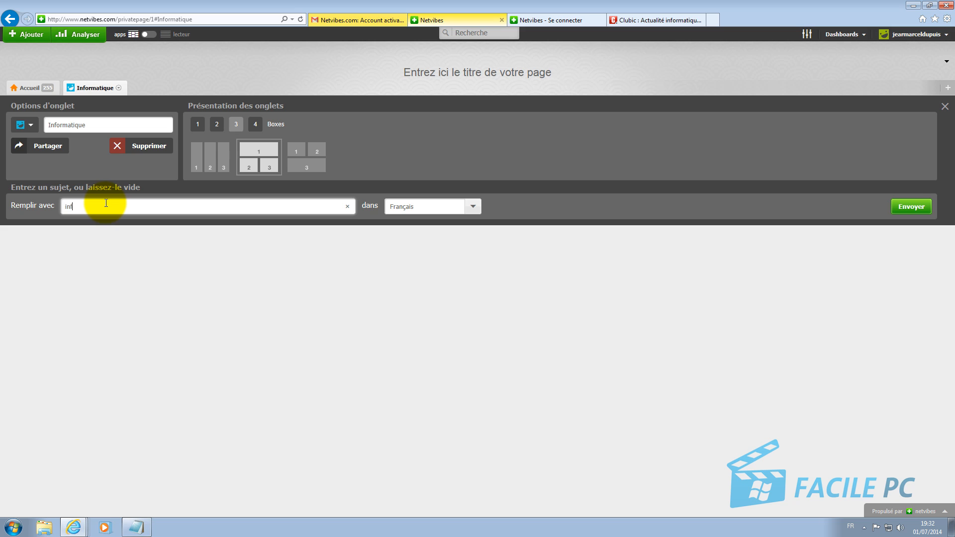
Step: Fill the tab with French-language widgets on the topic 'informatique'
type("matio")
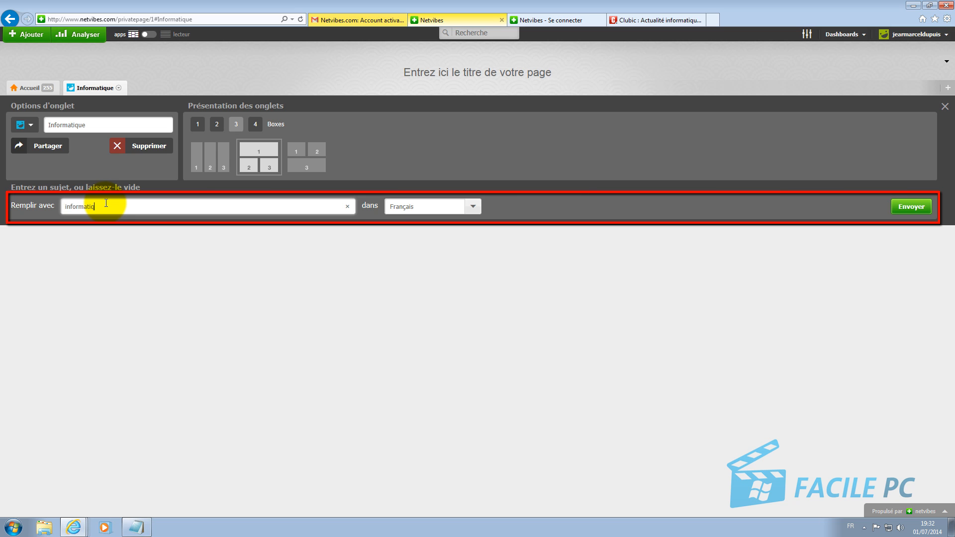
left_click(474, 208)
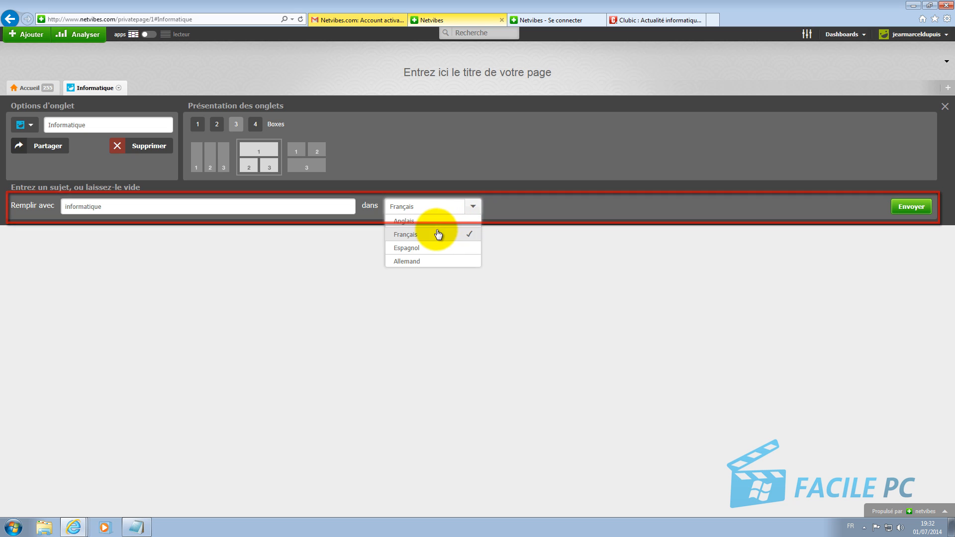
left_click(469, 292)
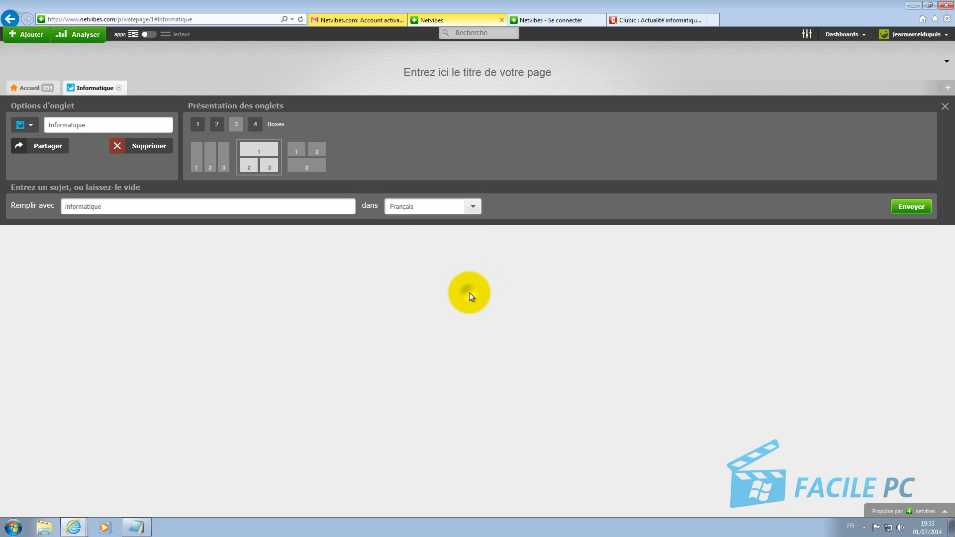
left_click(911, 206)
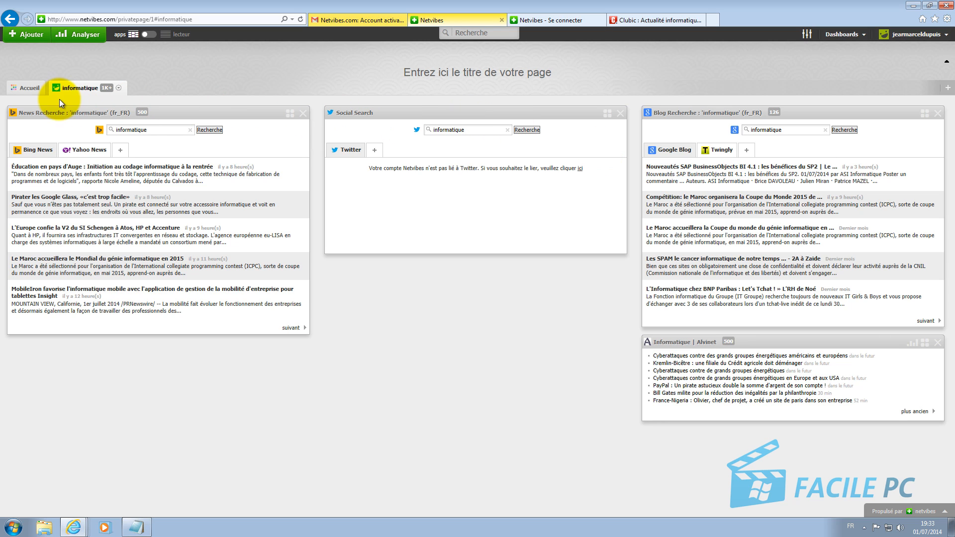
Step: Switch to the Accueil dashboard and then back to the informatique tab
left_click(28, 88)
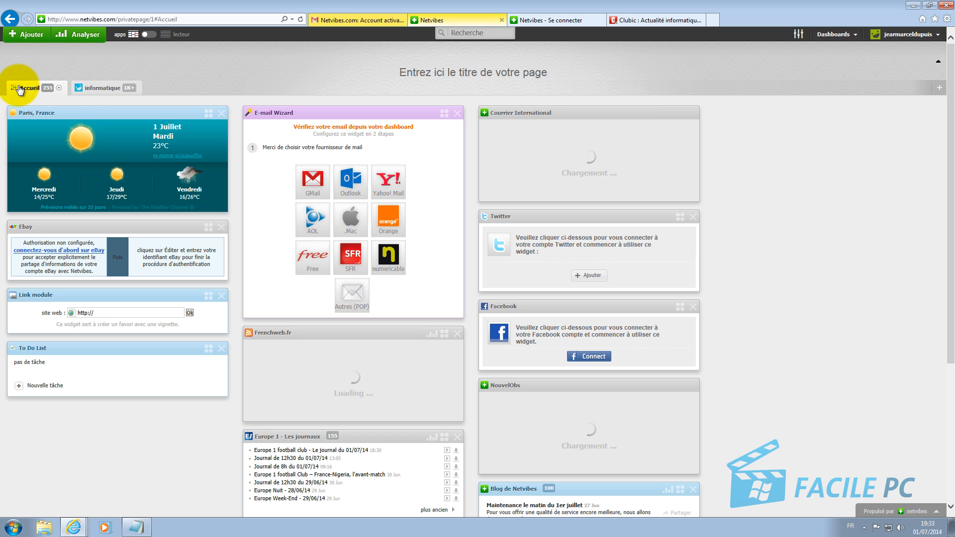
left_click(82, 88)
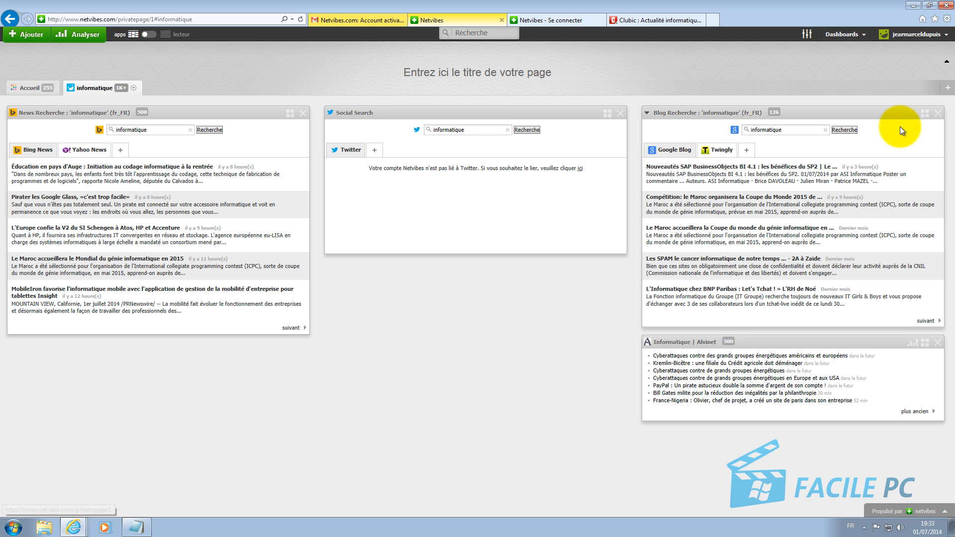
Step: Add a new tab with a pink camera icon and begin entering its fill subject
left_click(949, 88)
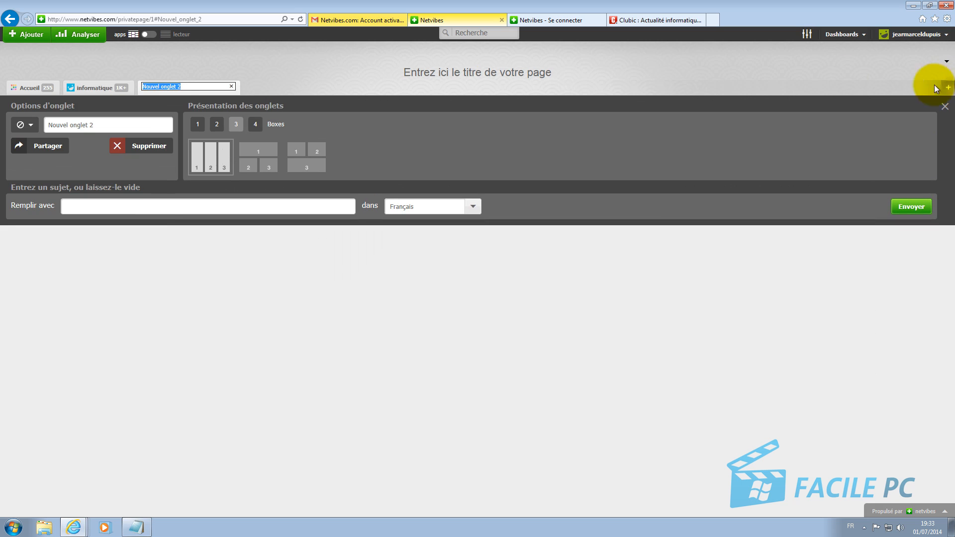
left_click(34, 127)
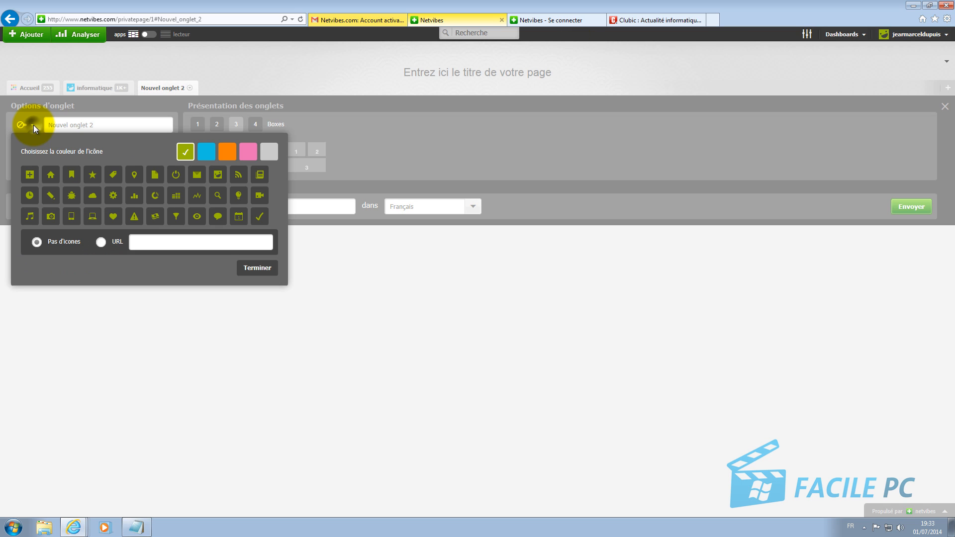
left_click(51, 217)
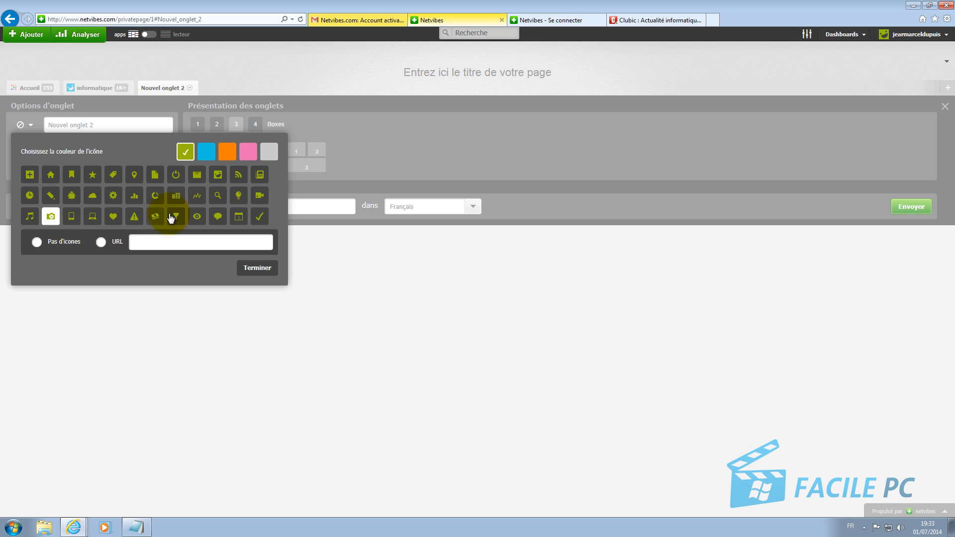
left_click(248, 152)
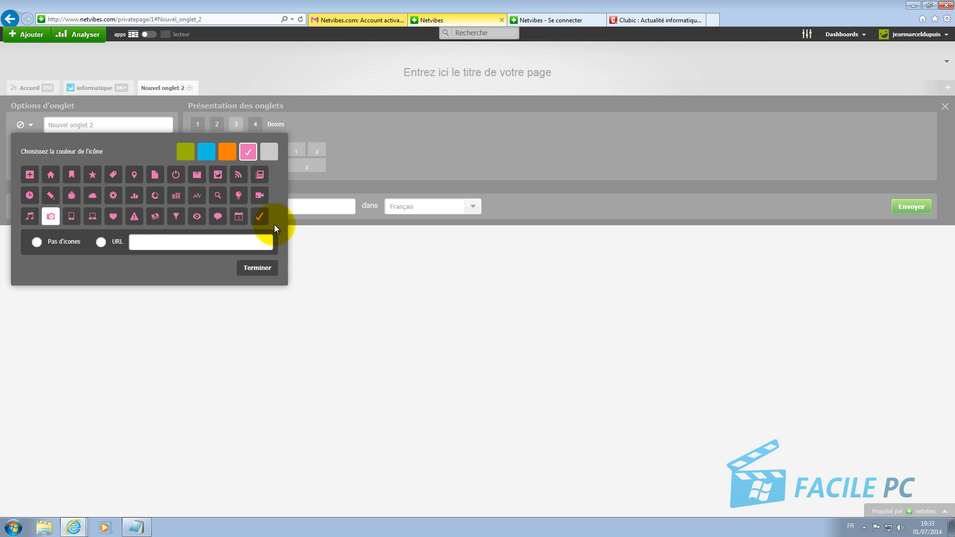
left_click(257, 268)
left_click(216, 209)
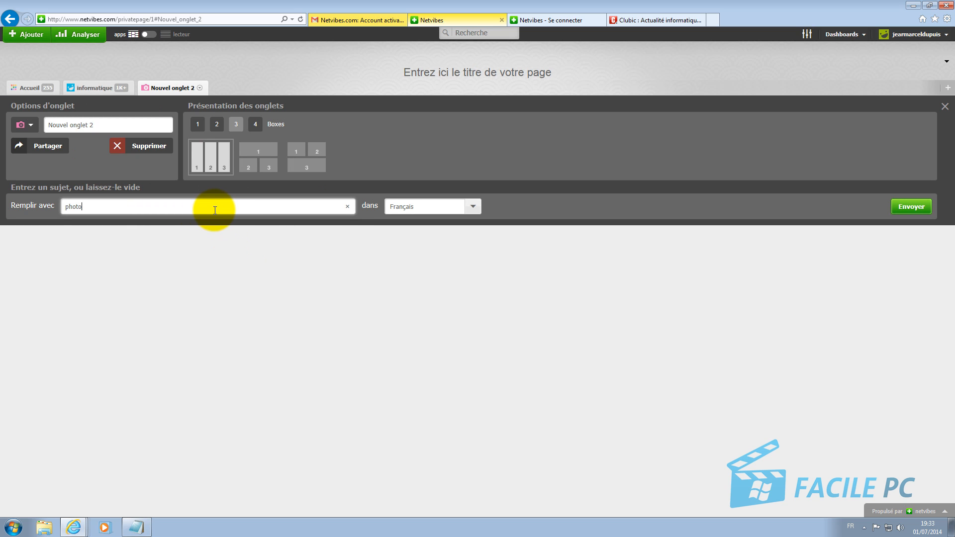
Step: Fill the new tab with 'photo' widgets, then return to the Accueil dashboard
left_click(912, 207)
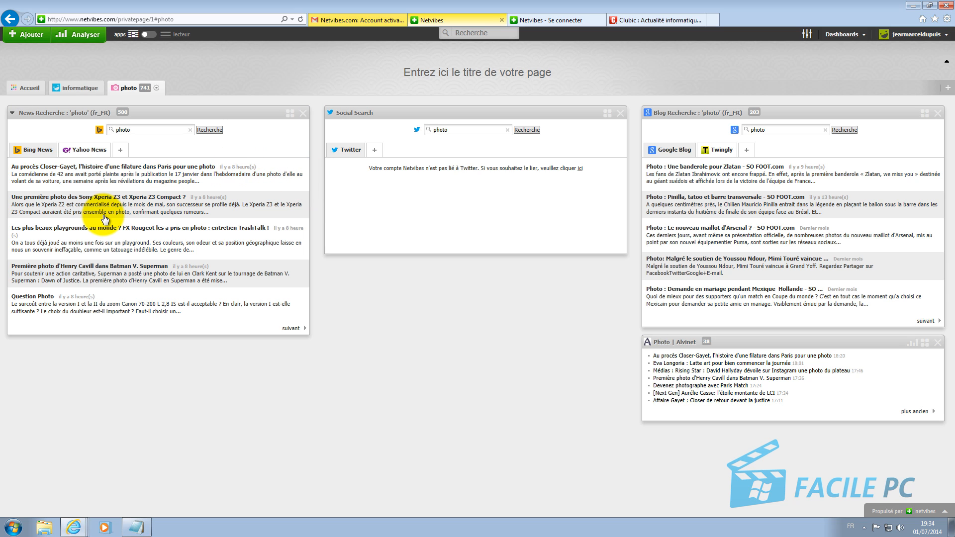
left_click(26, 91)
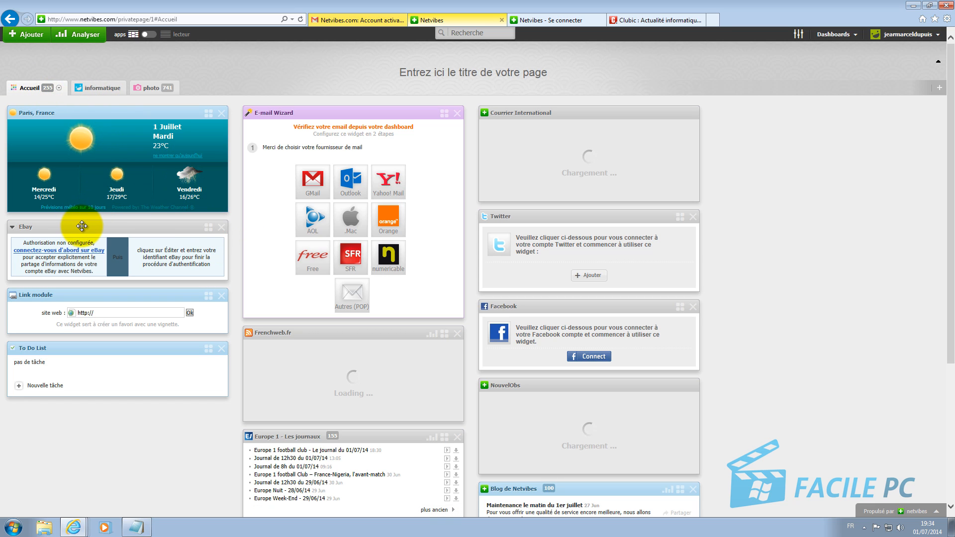
Step: Delete the Ebay widget from the Accueil dashboard and dismiss the confirmation
left_click(221, 227)
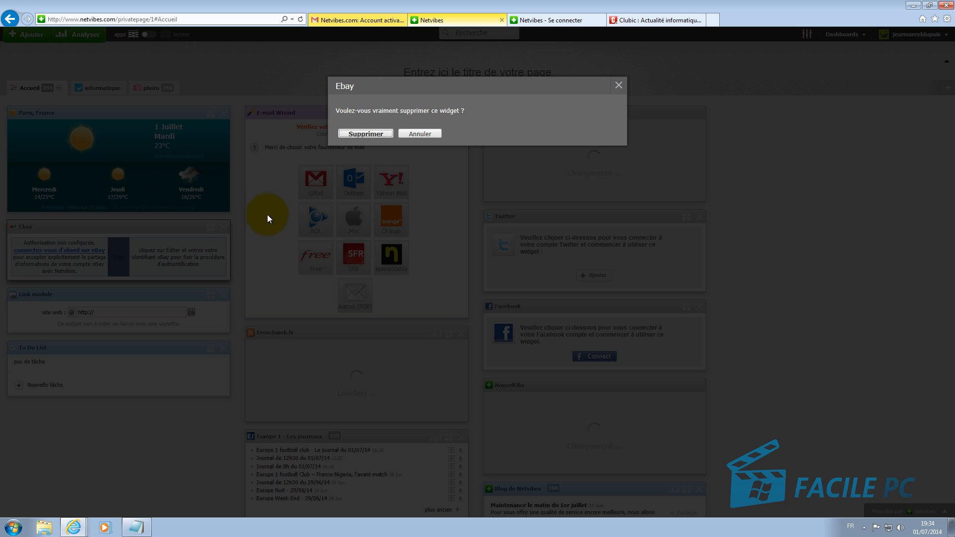
left_click(366, 135)
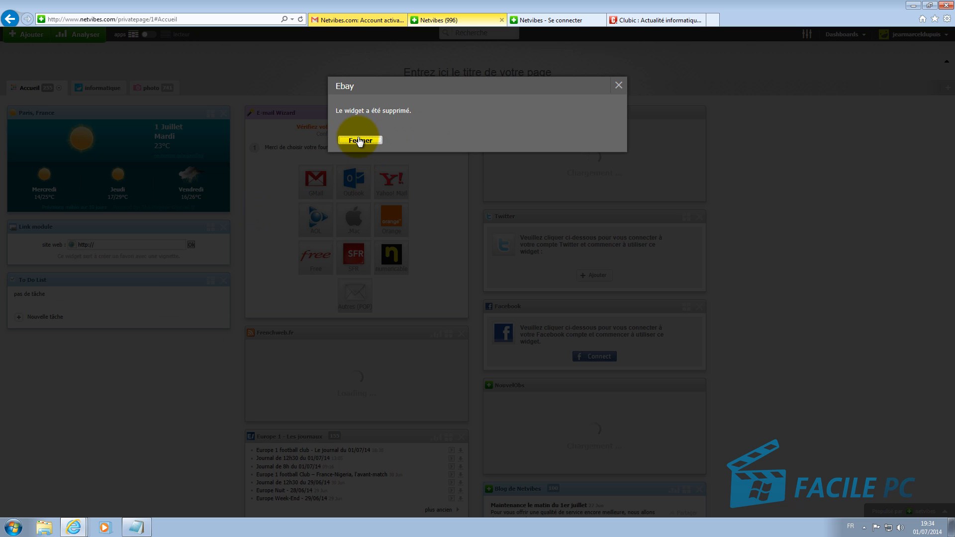
left_click(364, 139)
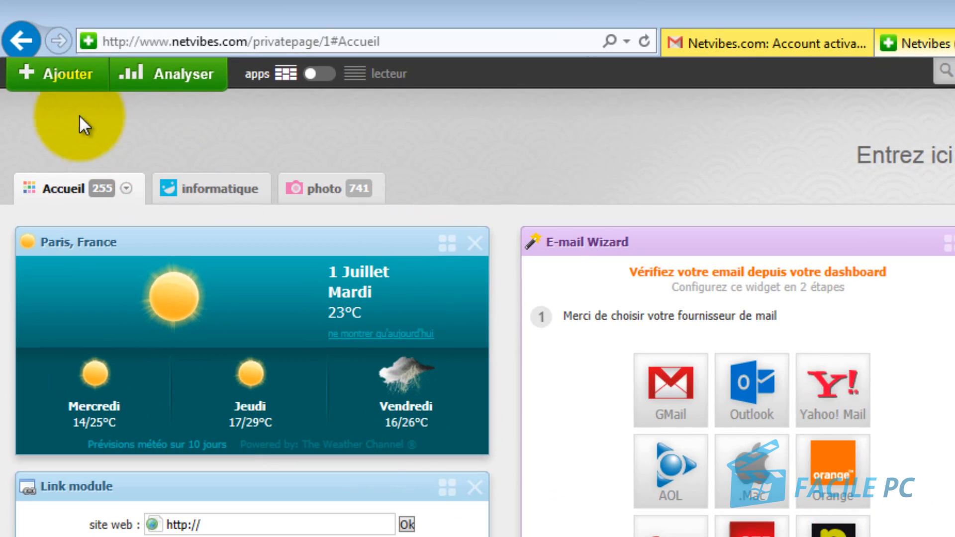
Step: Open the app catalogue on the News category
left_click(64, 80)
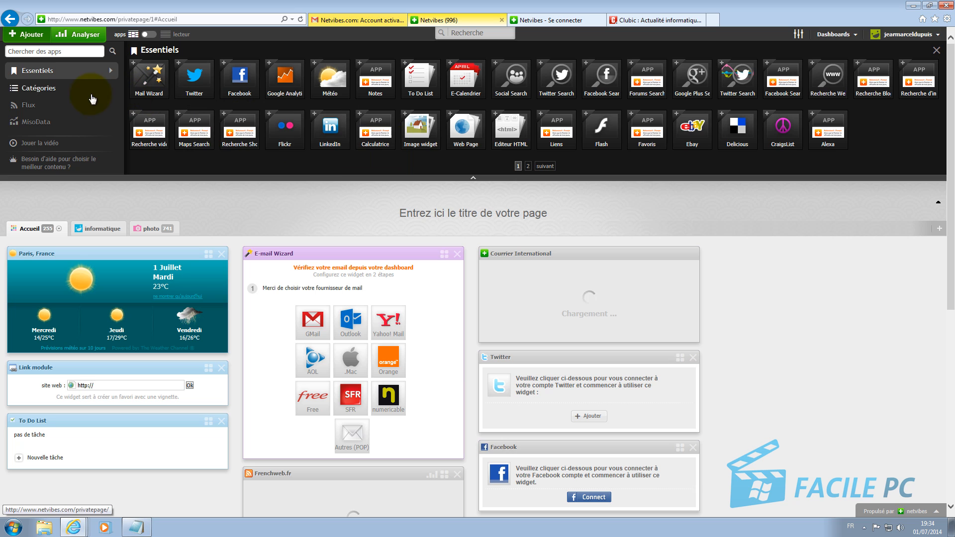
left_click(44, 92)
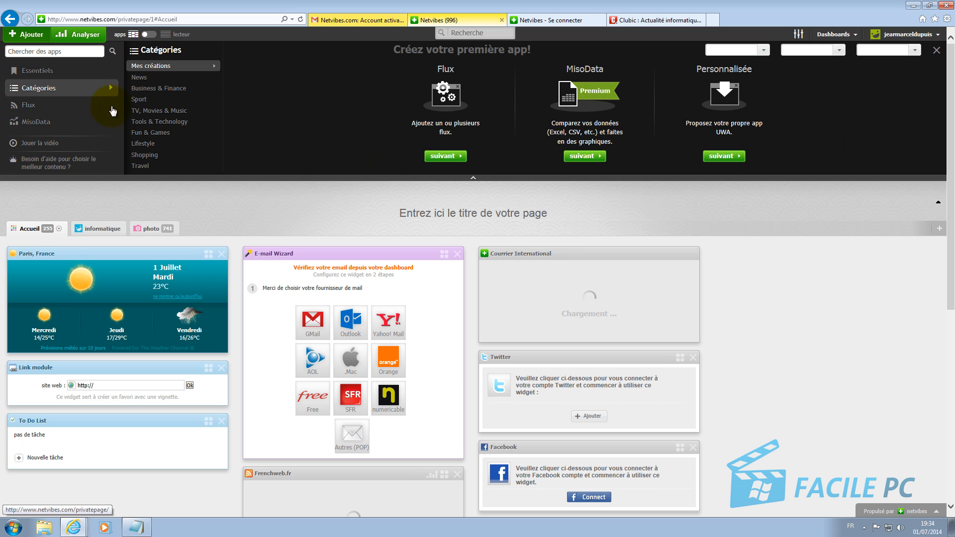
left_click(140, 78)
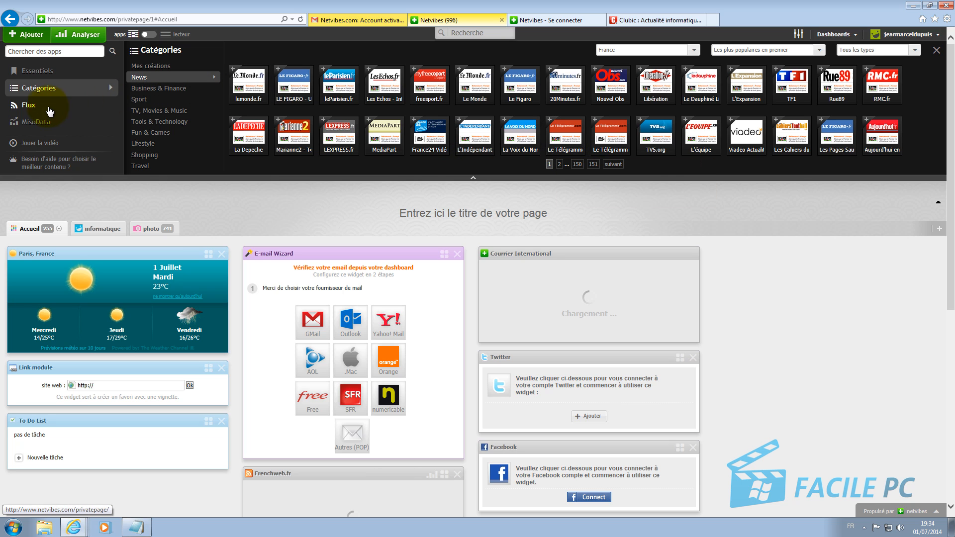
Step: Add the lemonde.fr and Rue89 news widgets and the L'Equipe sports widget to the page
left_click(235, 74)
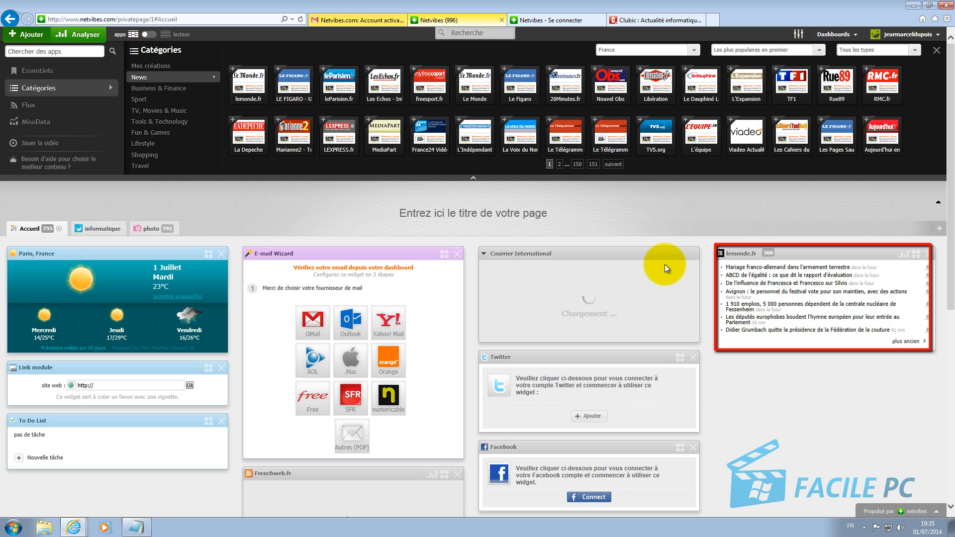
left_click(823, 74)
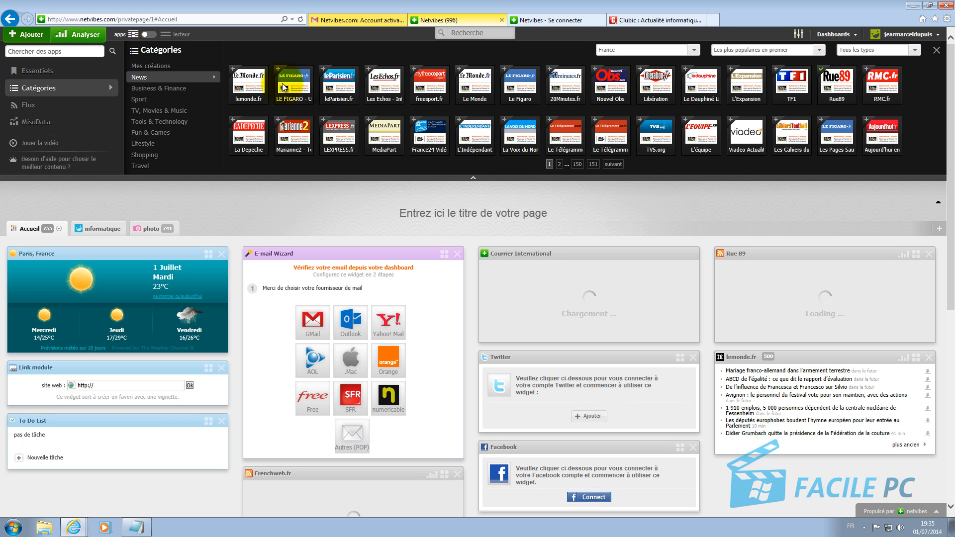
left_click(138, 81)
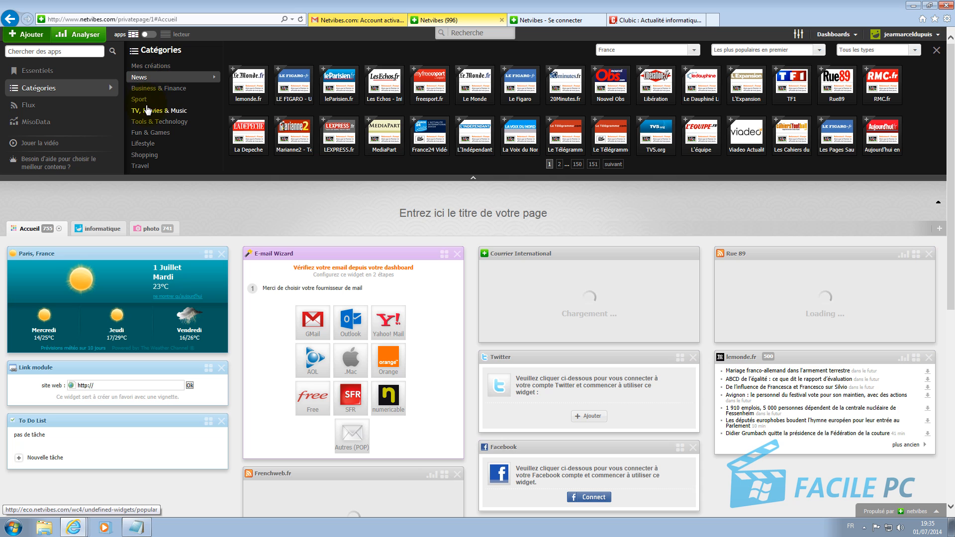
left_click(142, 100)
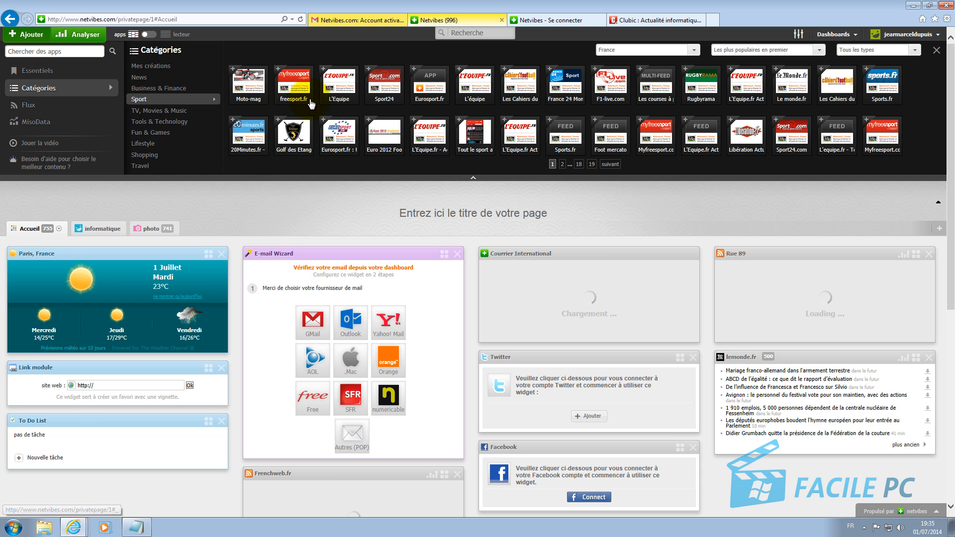
left_click(323, 71)
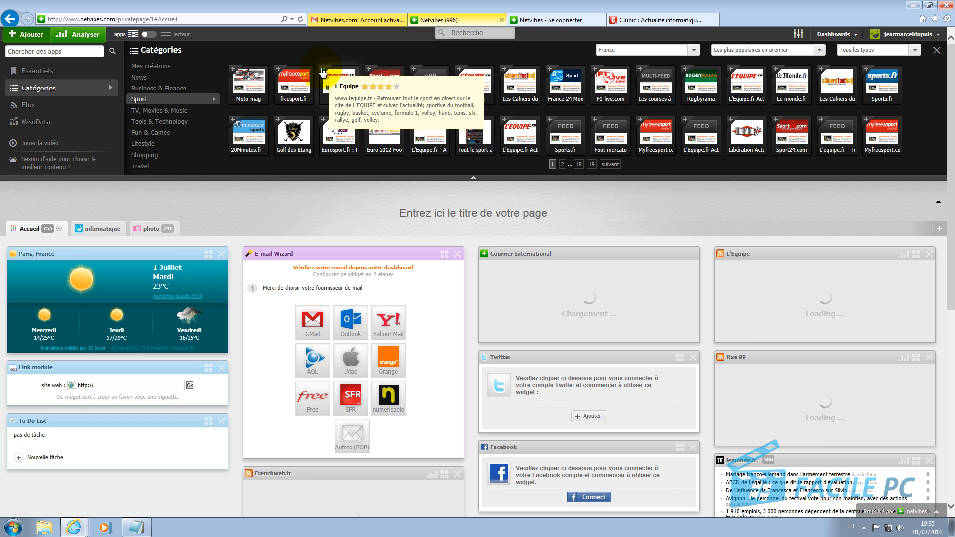
scroll(365, 189, "down", 3)
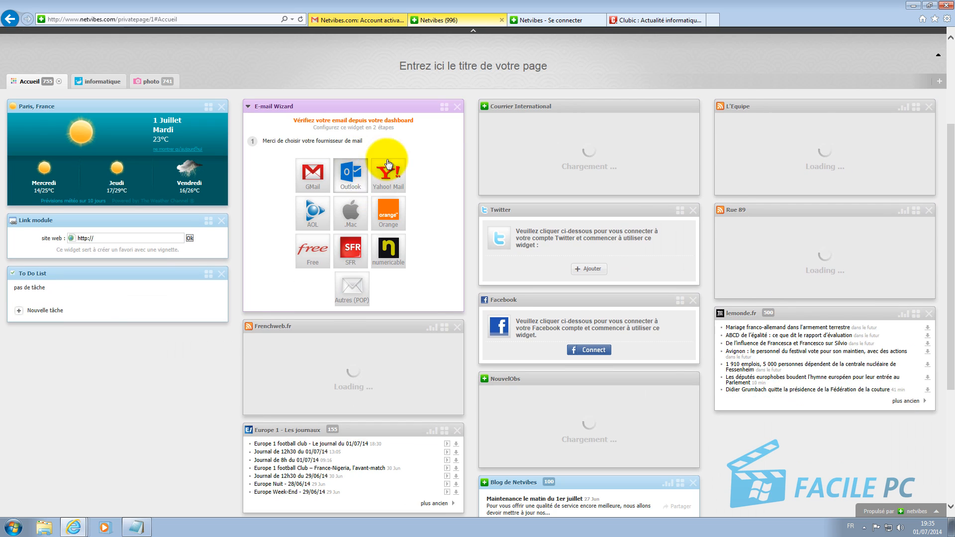
Step: Move the lemonde.fr widget into the middle column beneath Frenchweb.fr
left_click_drag(812, 311, 125, 386)
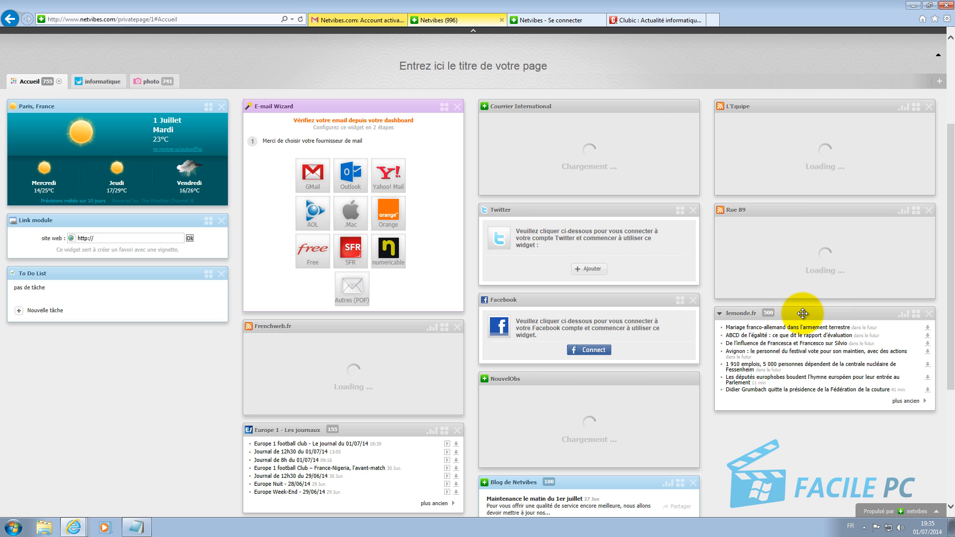
left_click_drag(802, 314, 388, 494)
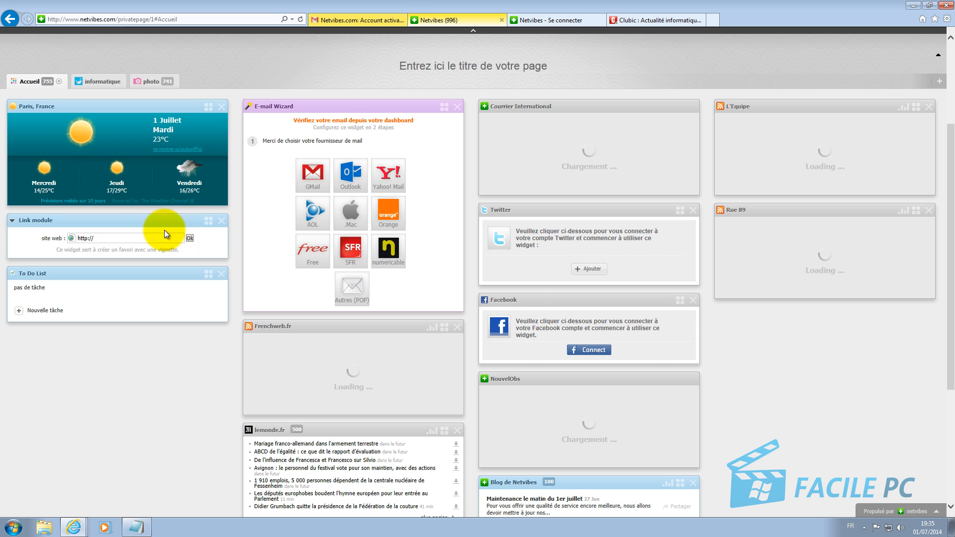
scroll(155, 246, "up", 3)
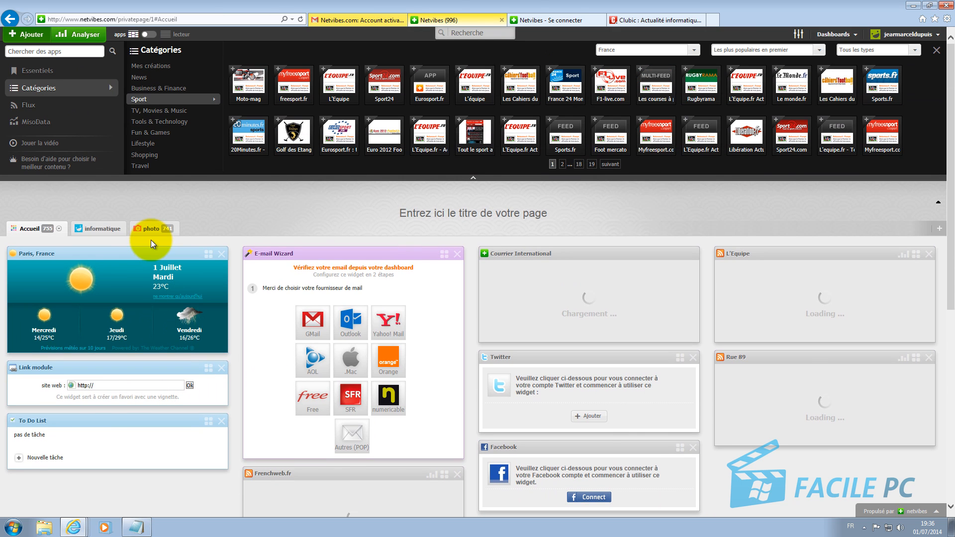
Step: Add the Calculatrice widget from Essentiels and calculate 25 + 2 = 27 on it
left_click(33, 72)
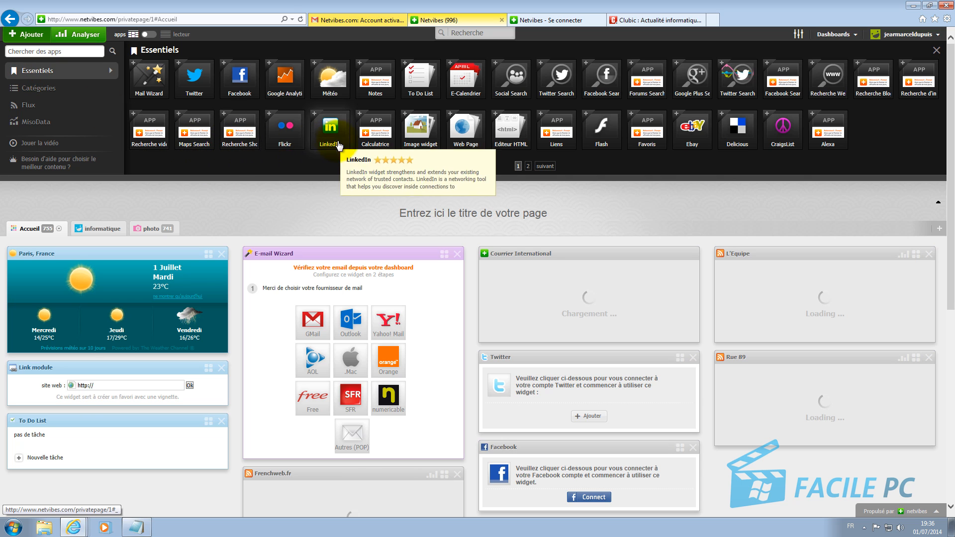
left_click(360, 116)
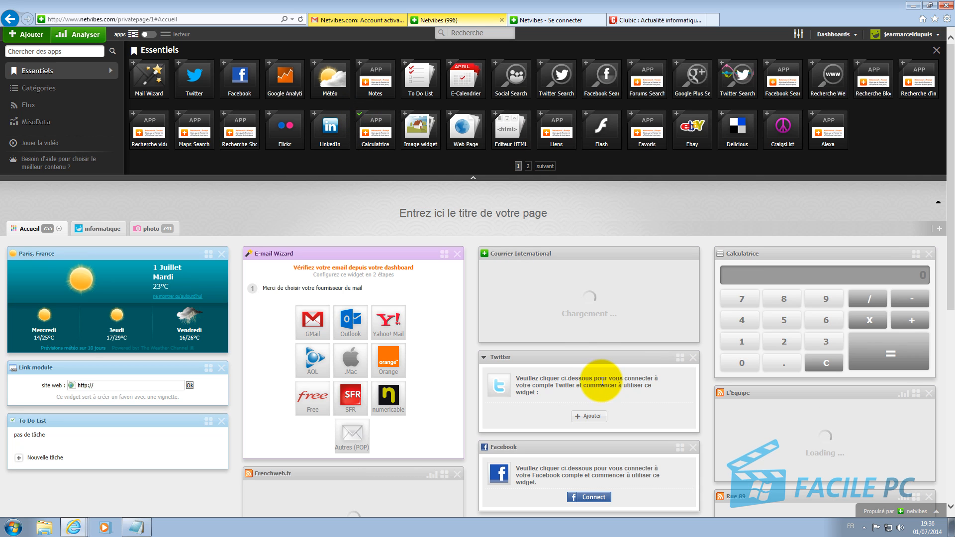
left_click(784, 347)
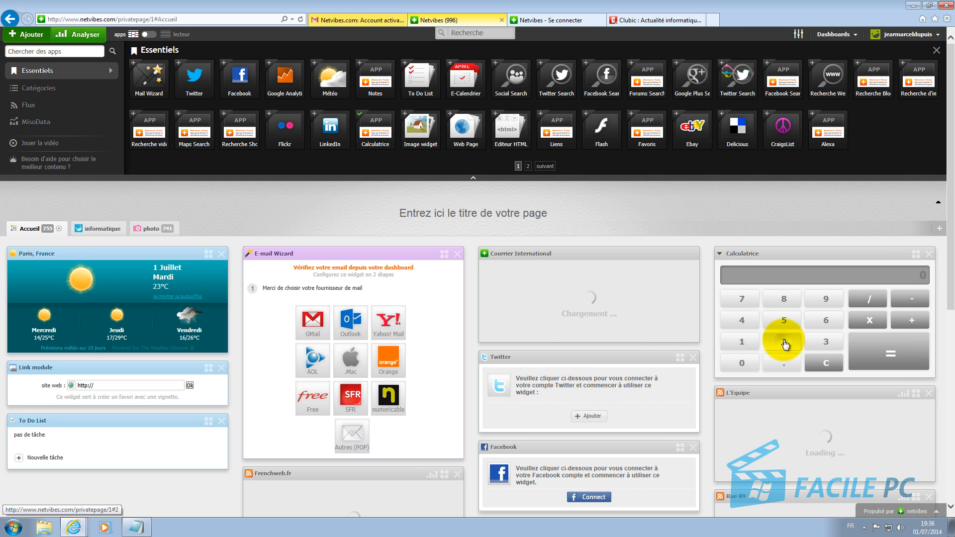
left_click(785, 321)
left_click(876, 328)
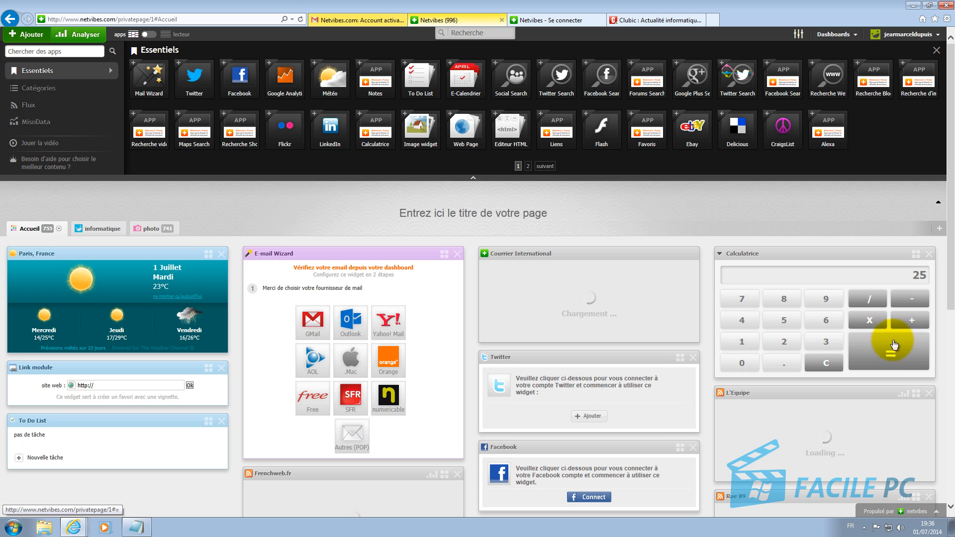
left_click(908, 320)
left_click(785, 343)
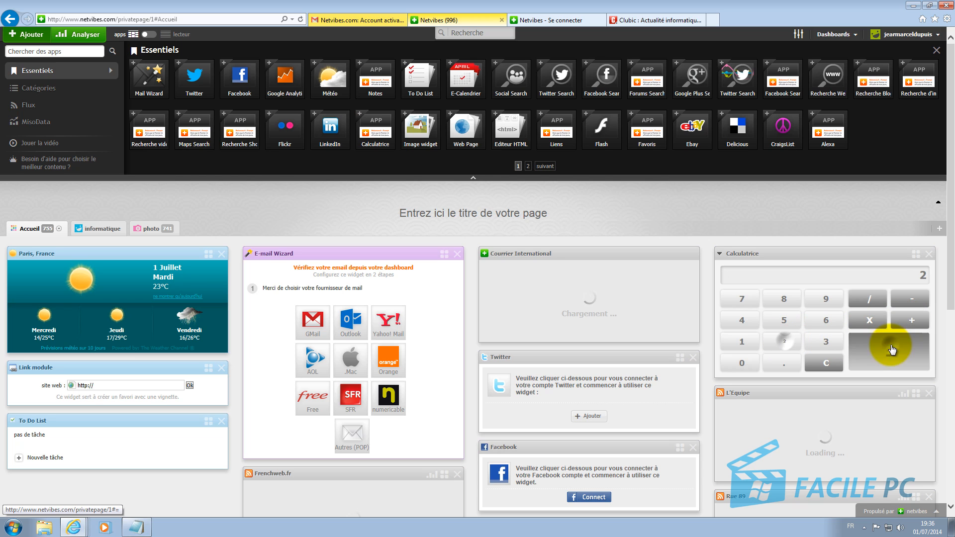
left_click(878, 357)
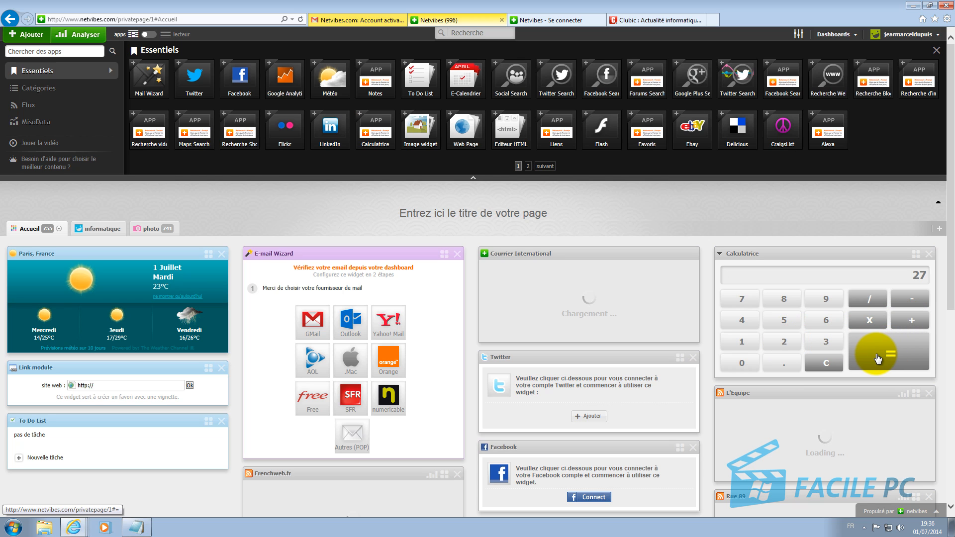
Step: Add the E-Calendrier widget to Accueil, then collapse and re-expand it
left_click(451, 62)
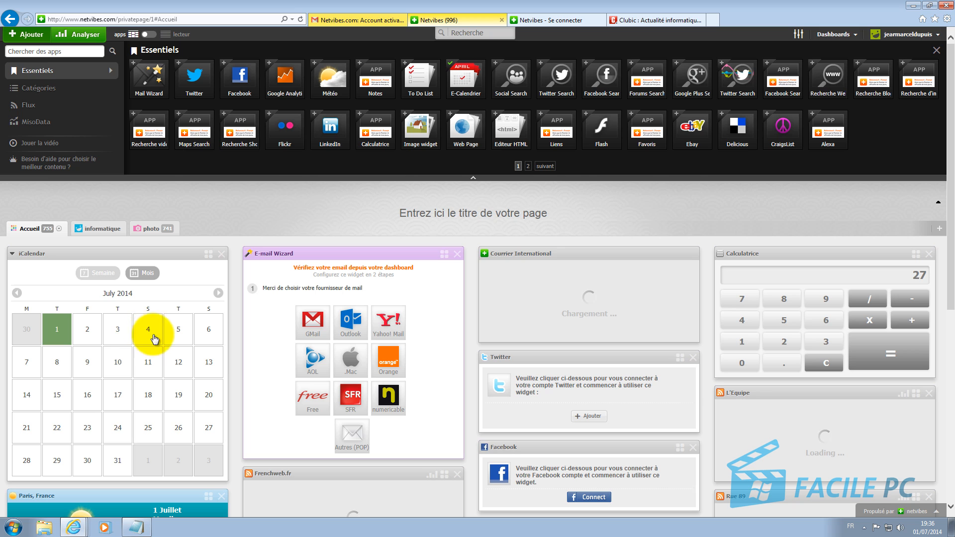
scroll(193, 366, "down", 2)
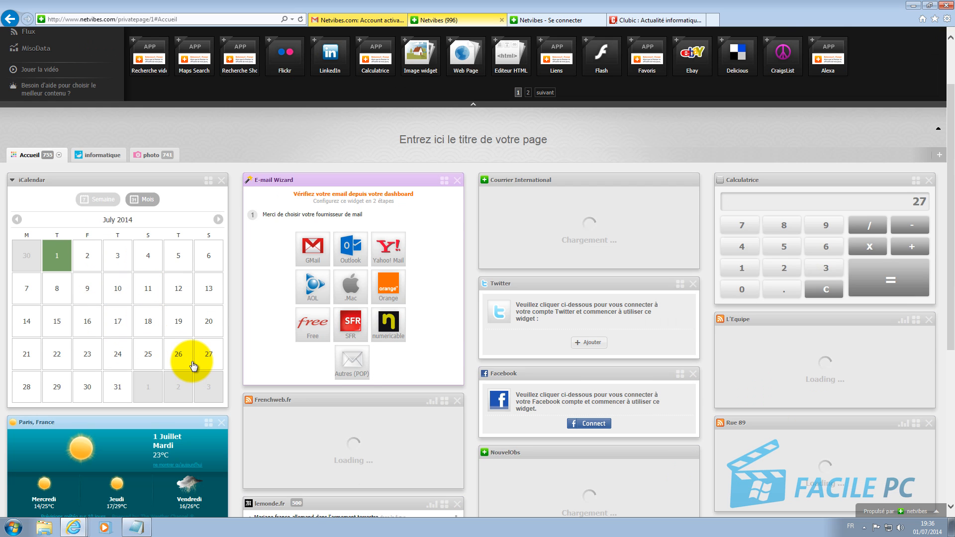
scroll(194, 367, "down", 2)
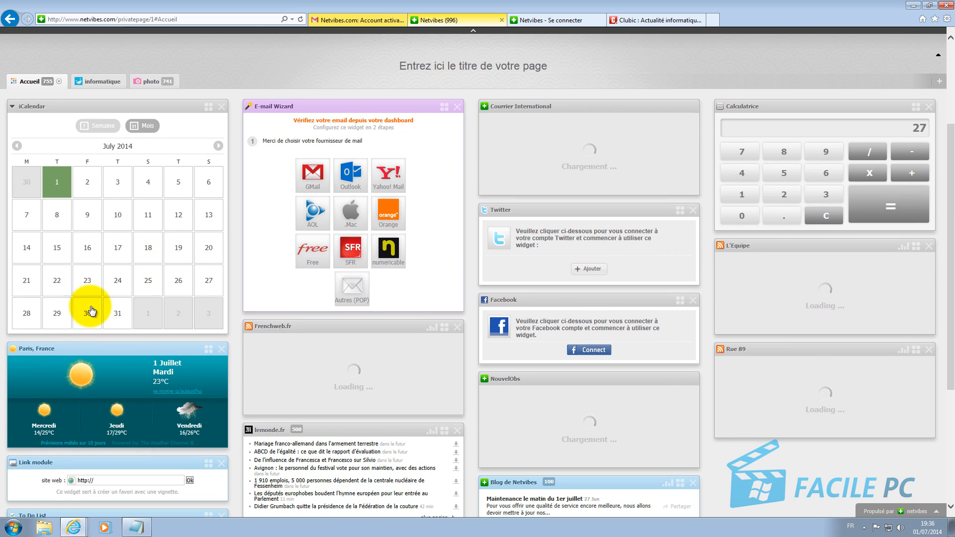
scroll(91, 311, "up", 2)
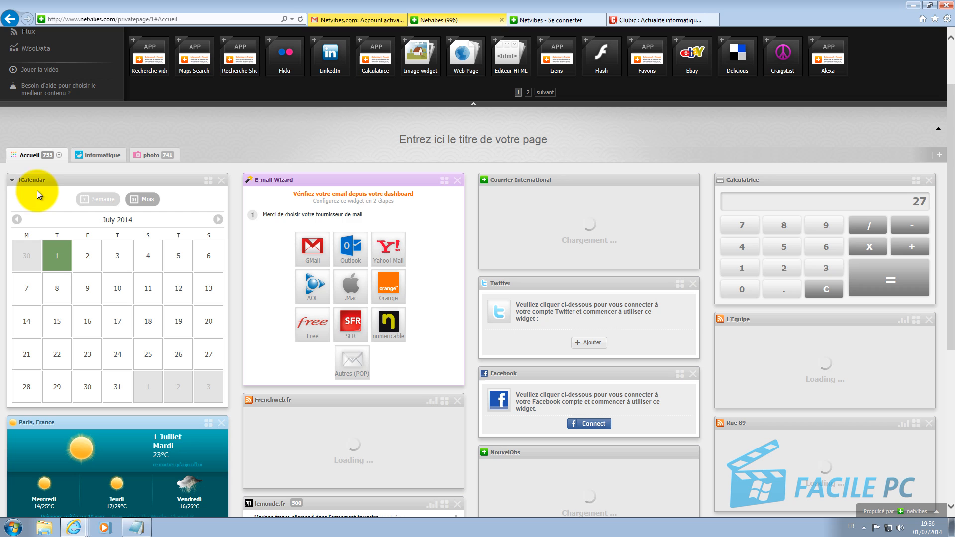
left_click(12, 181)
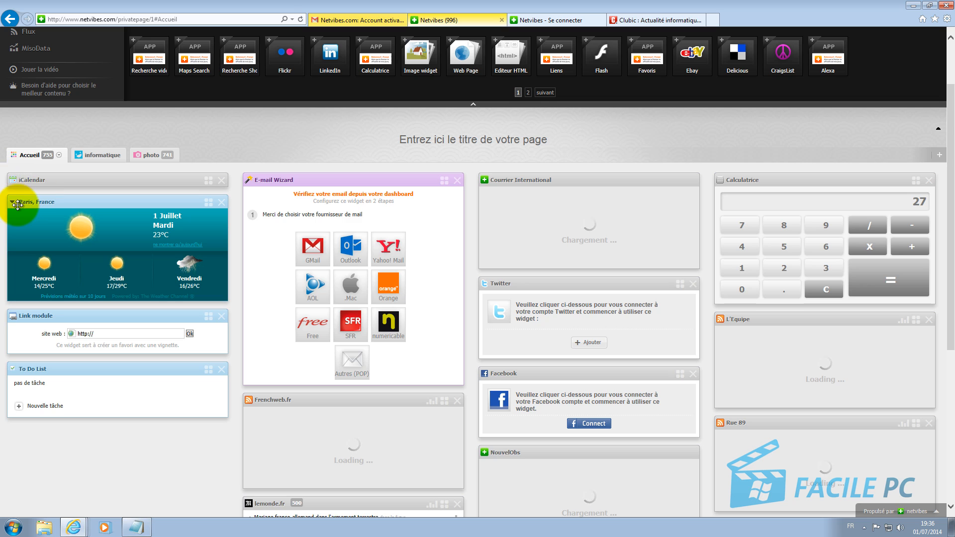
left_click(12, 181)
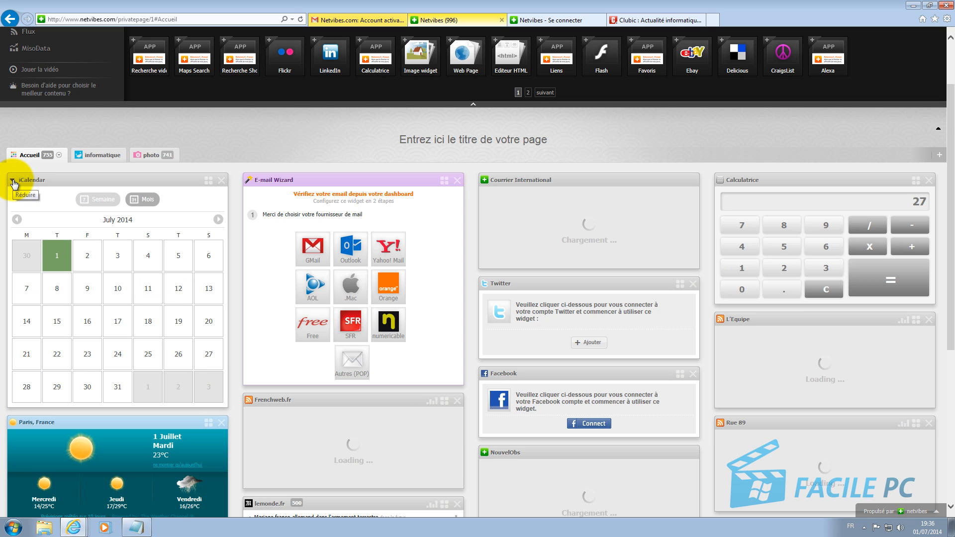
Step: Delete the iCalendar widget and dismiss the deletion message
left_click(221, 179)
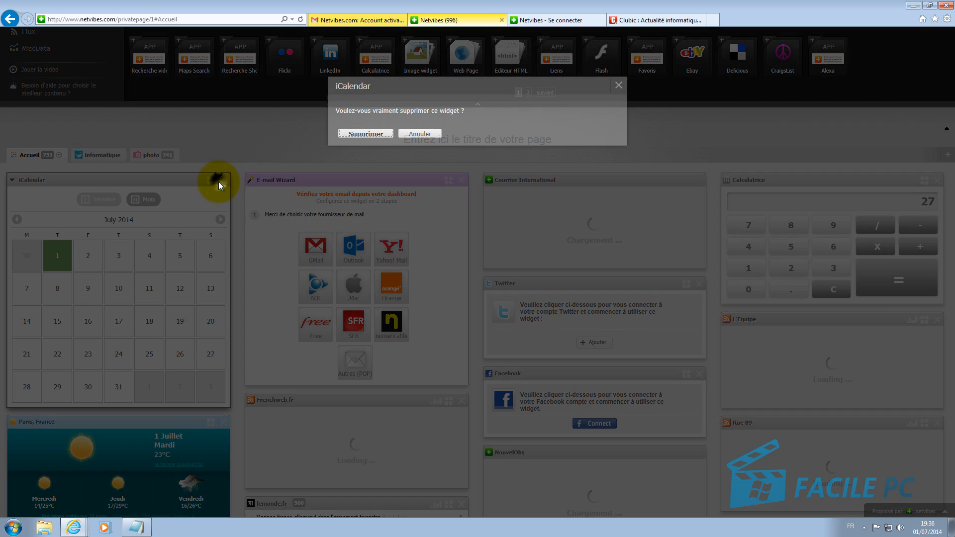
left_click(362, 135)
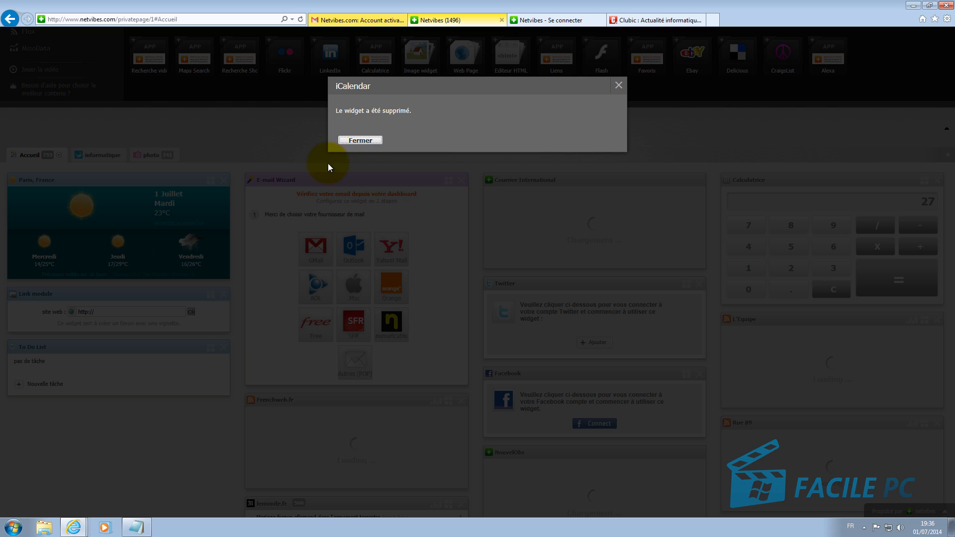
left_click(362, 141)
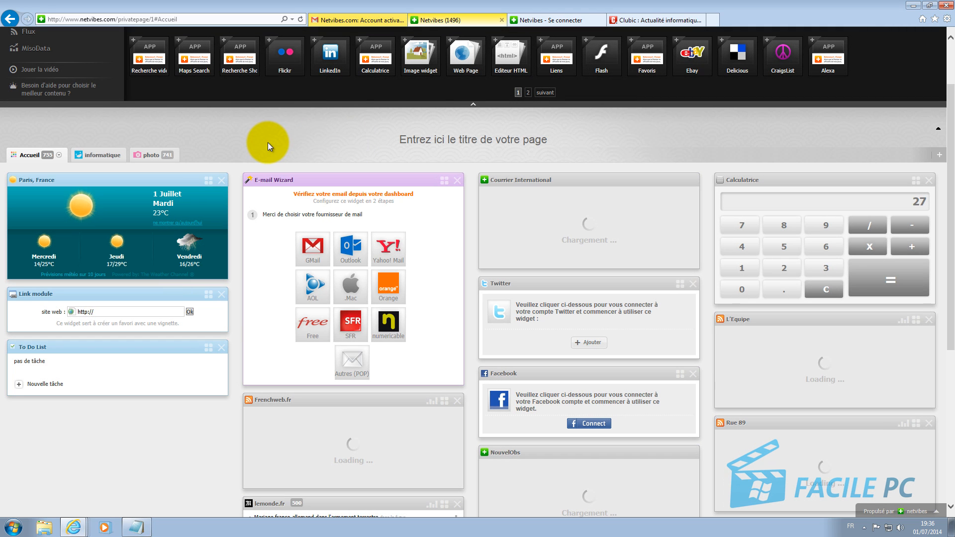
scroll(247, 306, "up", 2)
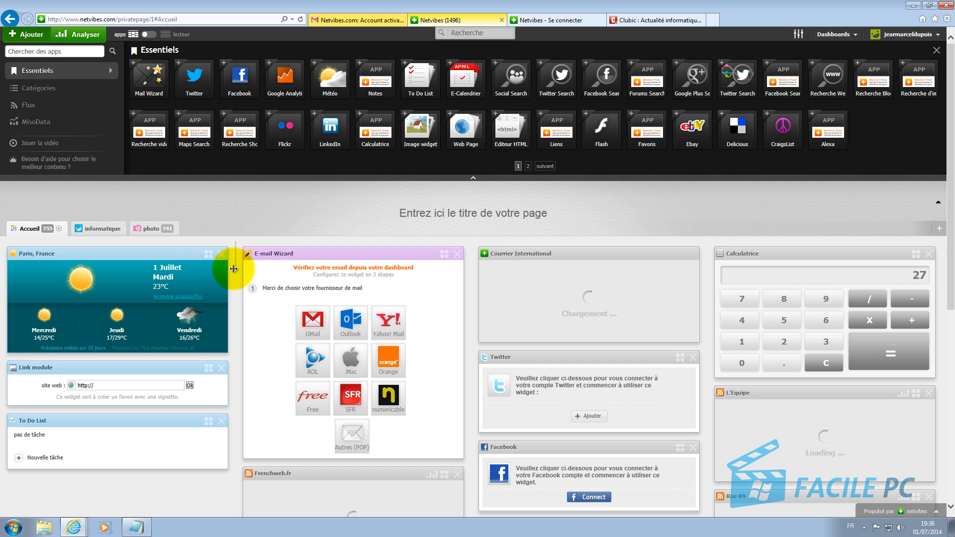
Step: Add a Flickr widget to the informatique tab, try its username and tags fields, and bring up the Flux RSS form
left_click(101, 228)
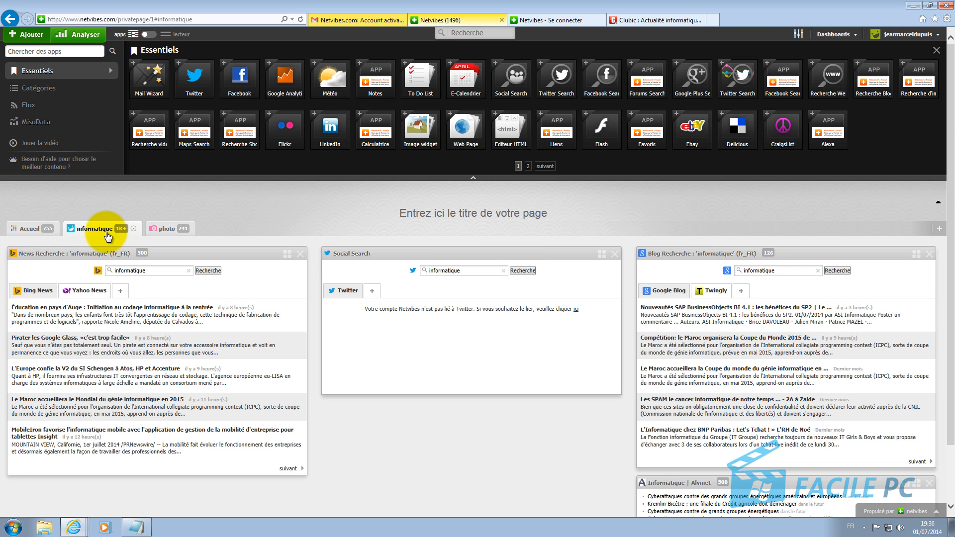
left_click(269, 116)
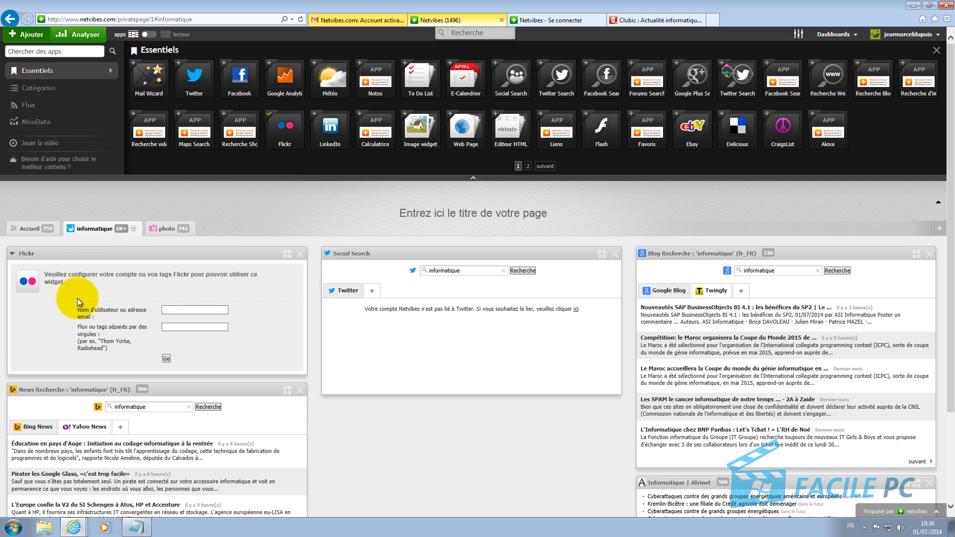
left_click(115, 334)
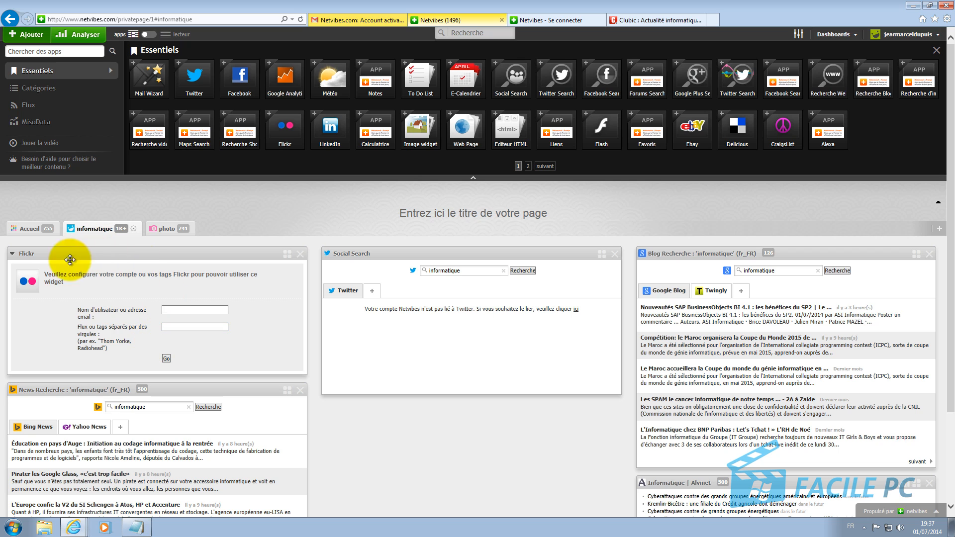
left_click(123, 318)
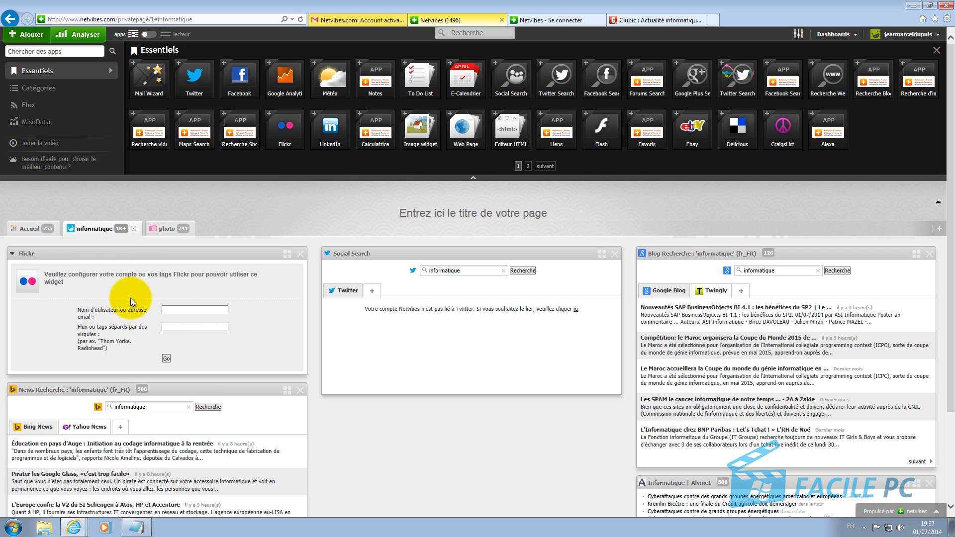
left_click(193, 326)
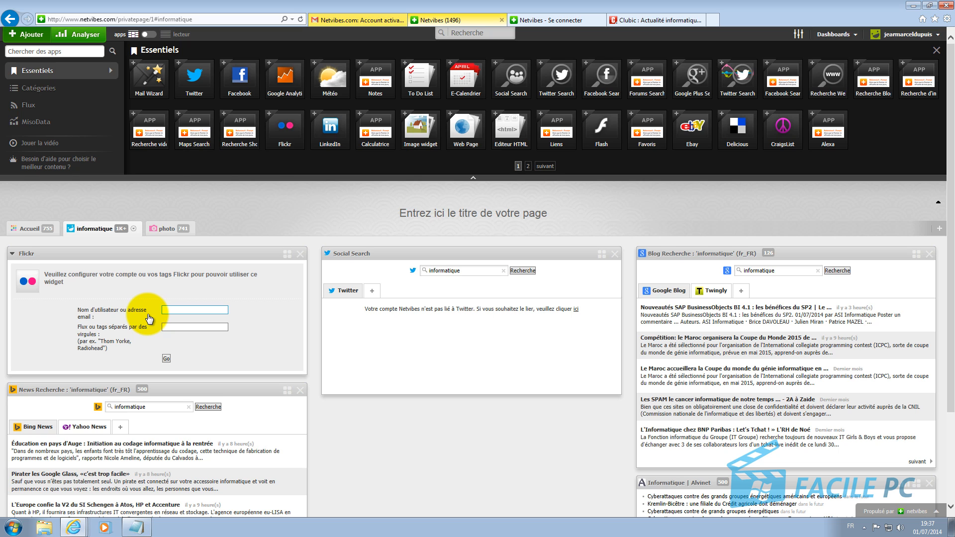
left_click(28, 106)
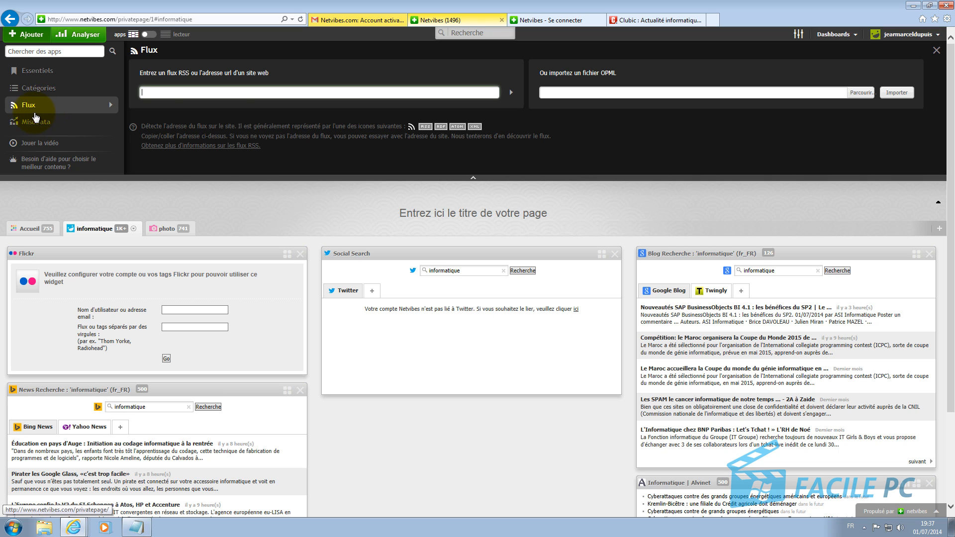
Step: On Clubic.com, scroll down to 'Devenez fan de Clubic.com' and open its Flux RSS page
left_click(633, 21)
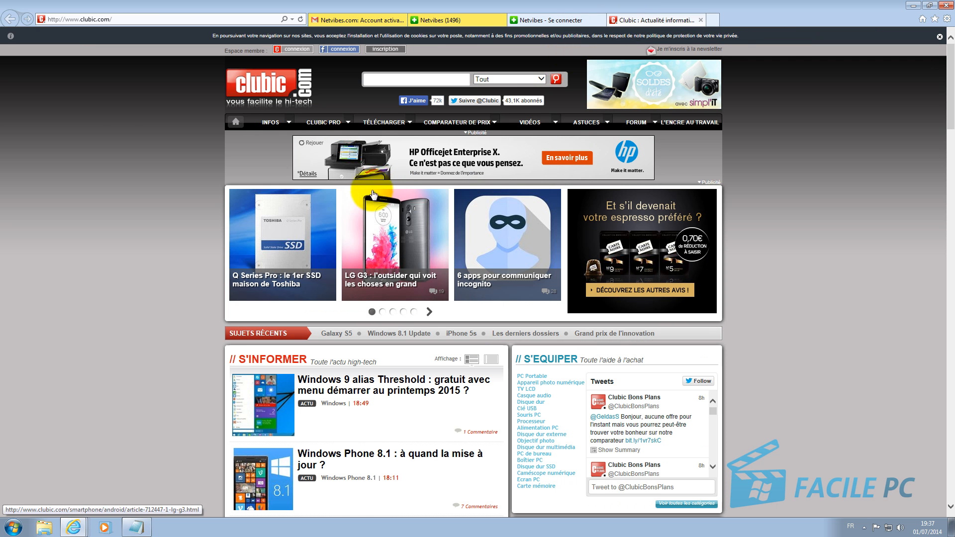
scroll(312, 235, "down", 1)
scroll(312, 235, "down", 5)
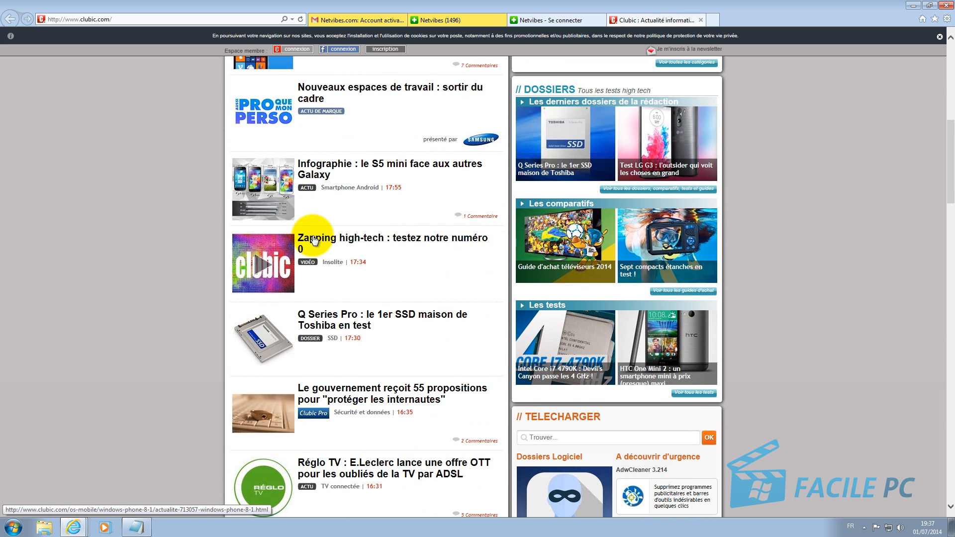
scroll(314, 234, "down", 12)
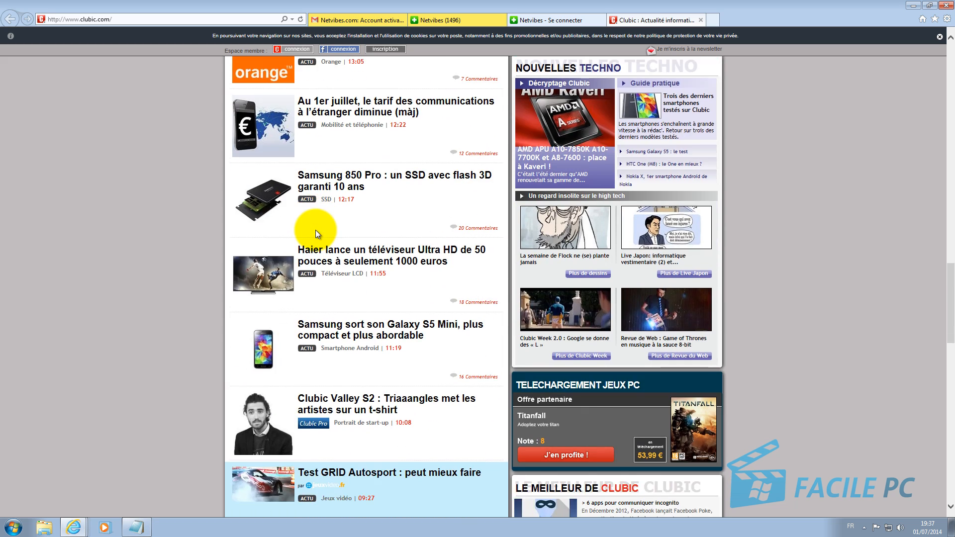
scroll(315, 229, "down", 9)
scroll(316, 230, "up", 4)
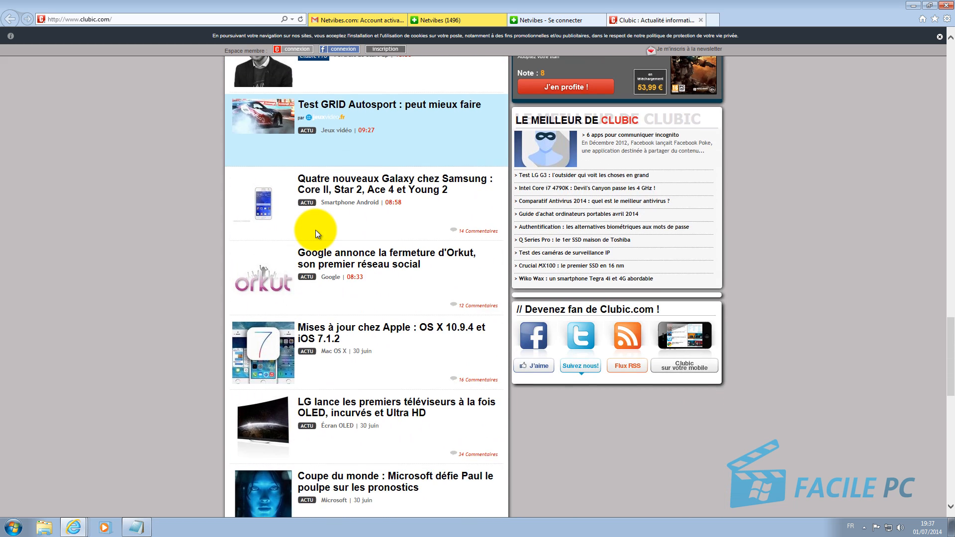
scroll(315, 230, "up", 13)
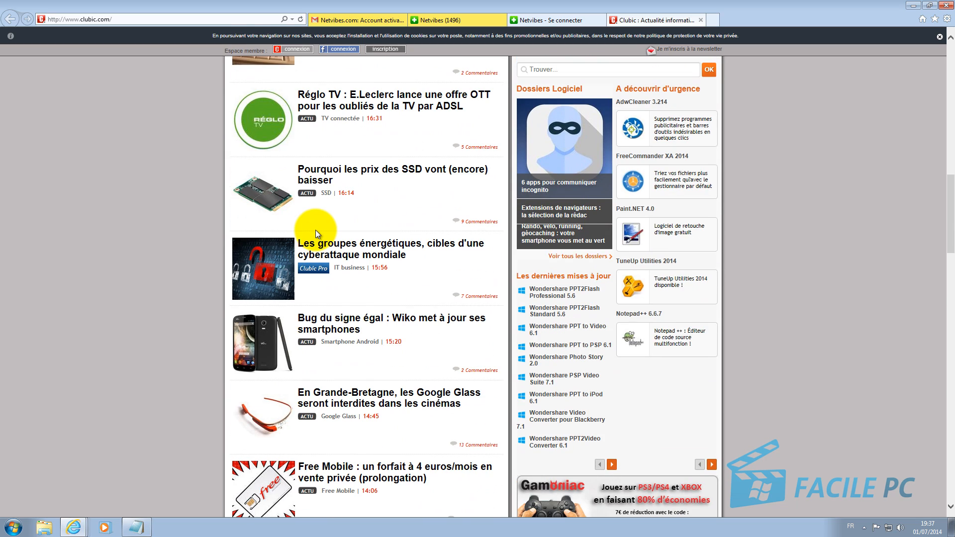
scroll(315, 230, "down", 4)
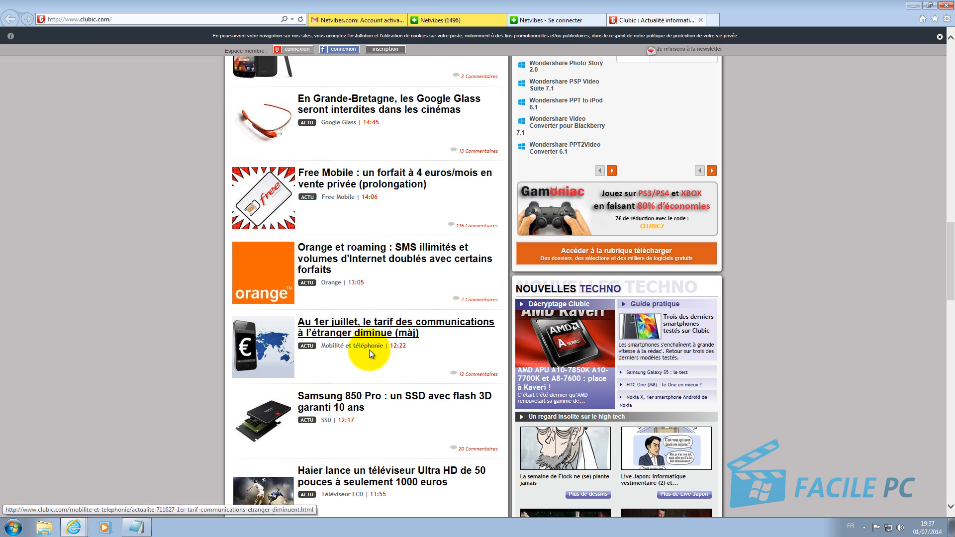
scroll(383, 368, "down", 6)
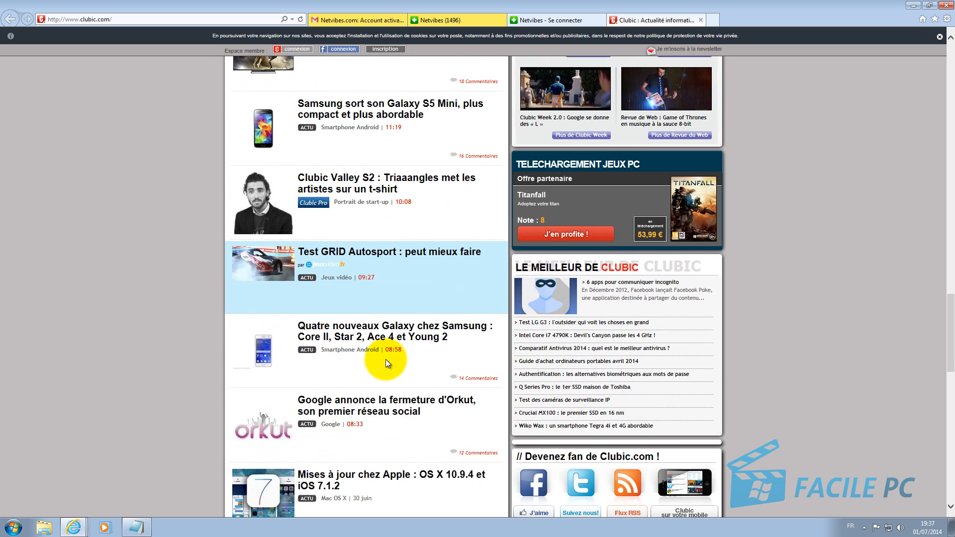
scroll(386, 356, "down", 3)
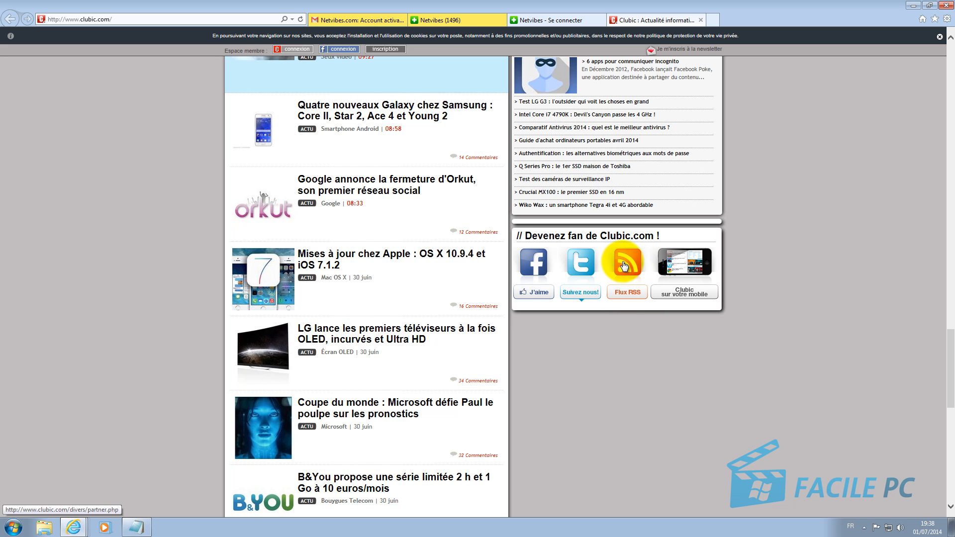
left_click(623, 293)
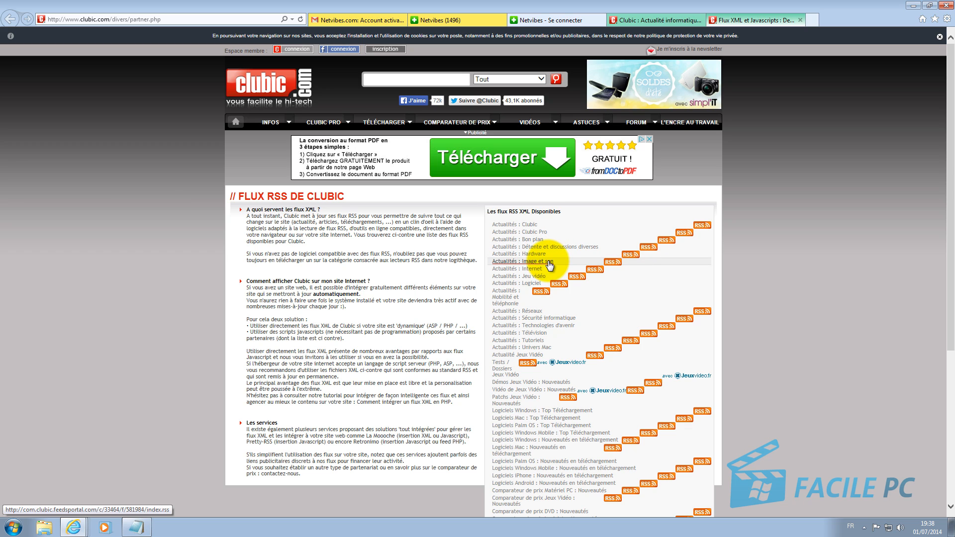
Step: Open Clubic's Actualités Image et son RSS feed, copy its address and return to Netvibes
left_click(613, 262)
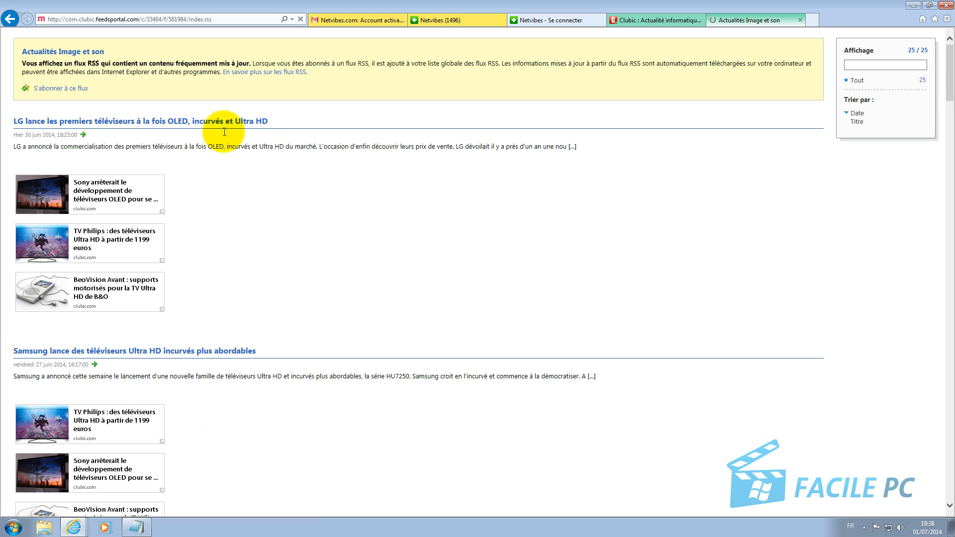
left_click(223, 18)
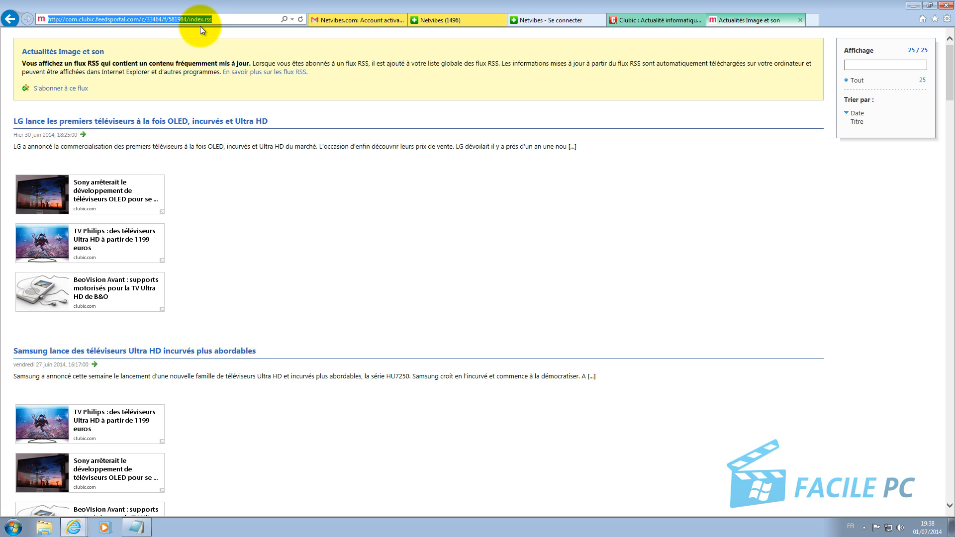
left_click(204, 27)
key("F6")
key("ctrl+c")
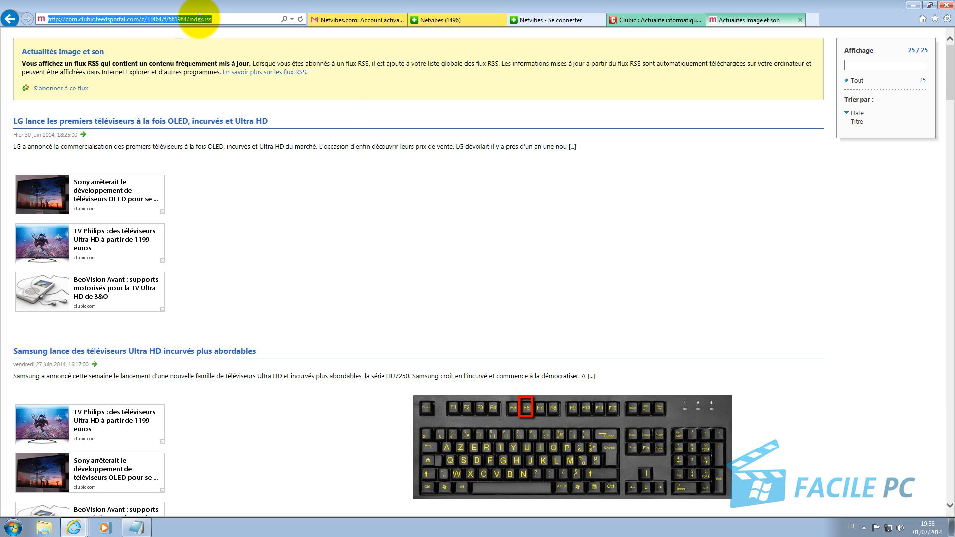
right_click(199, 19)
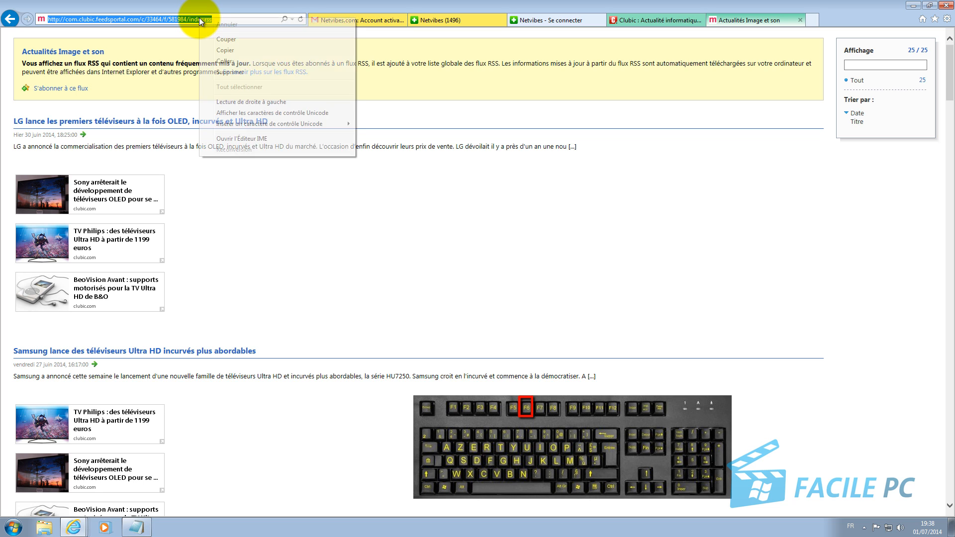
left_click(222, 49)
left_click(423, 20)
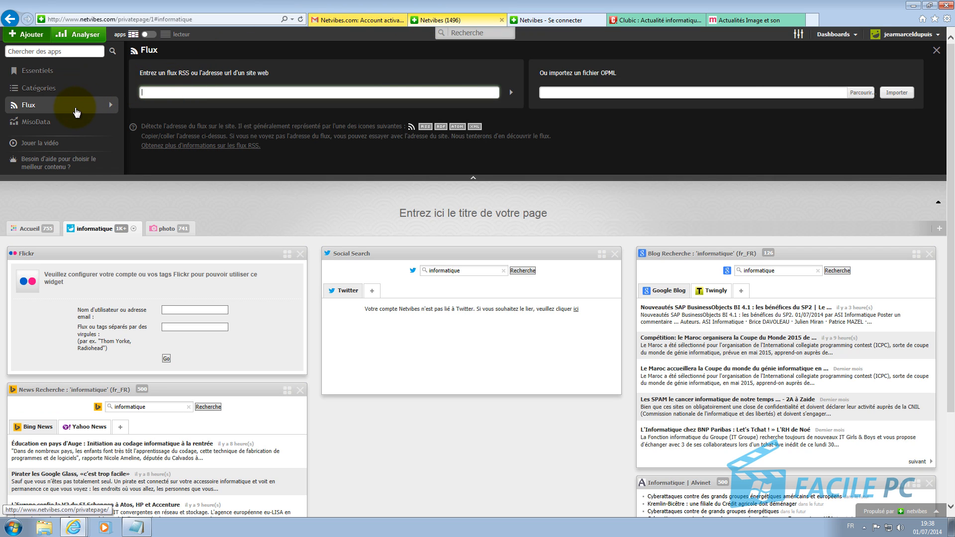
Step: Paste the Clubic Image et son feed address into the Flux field and add its feed widget
right_click(230, 92)
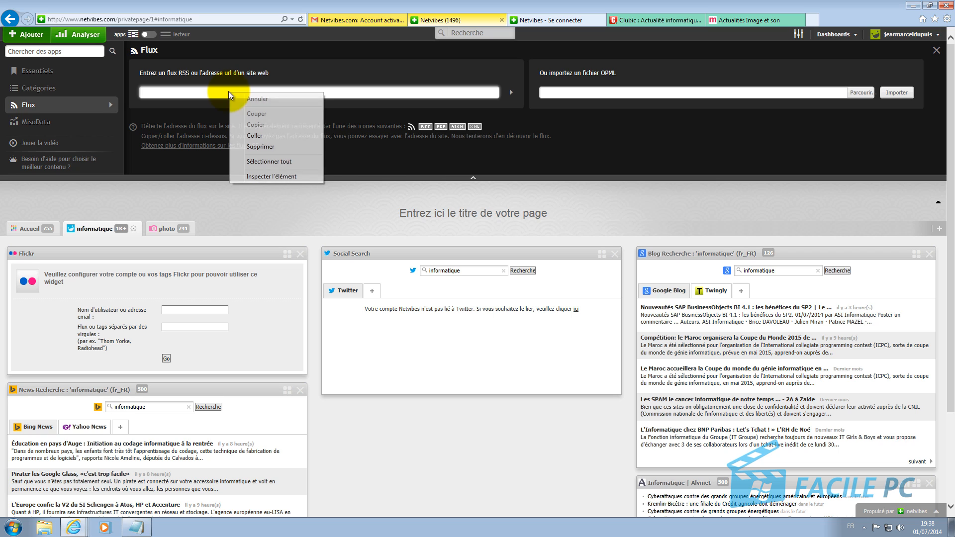
left_click(265, 135)
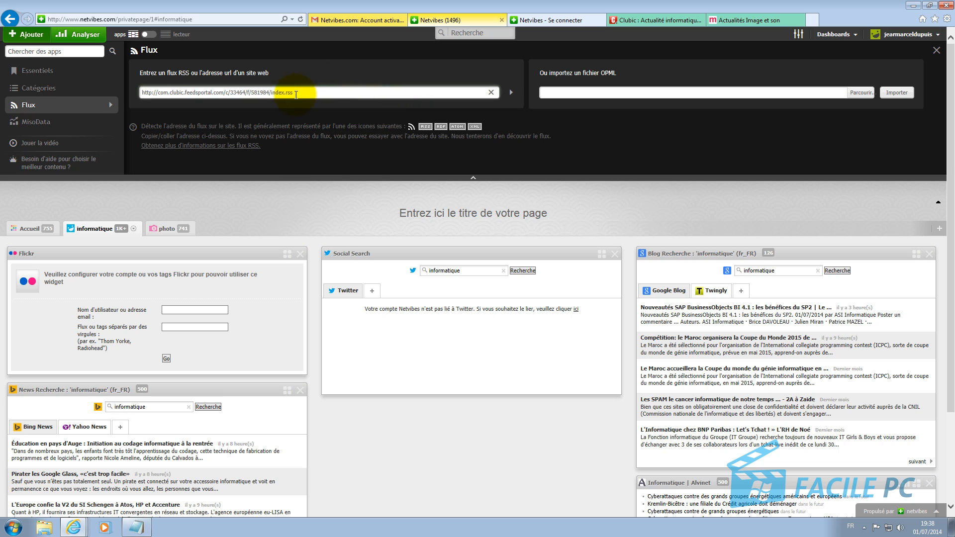
left_click(512, 95)
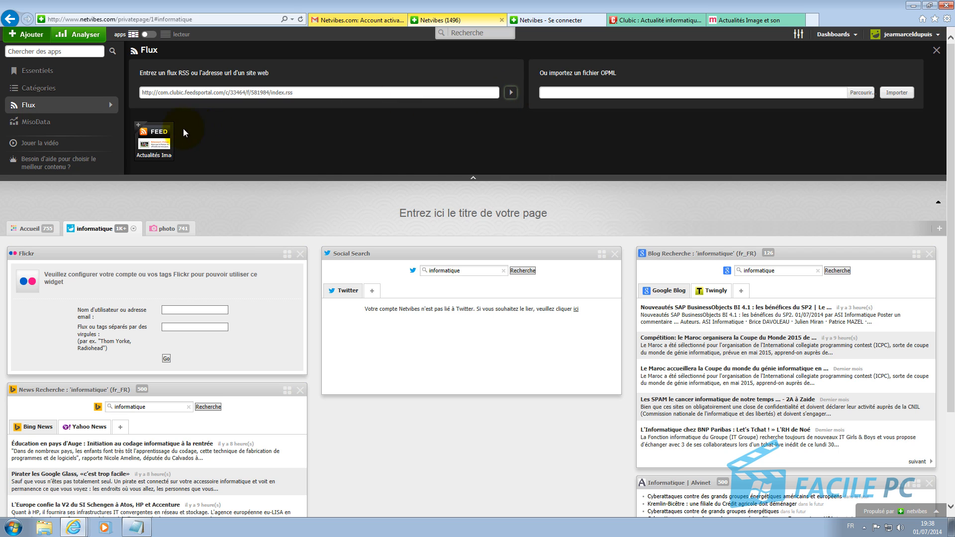
left_click(159, 145)
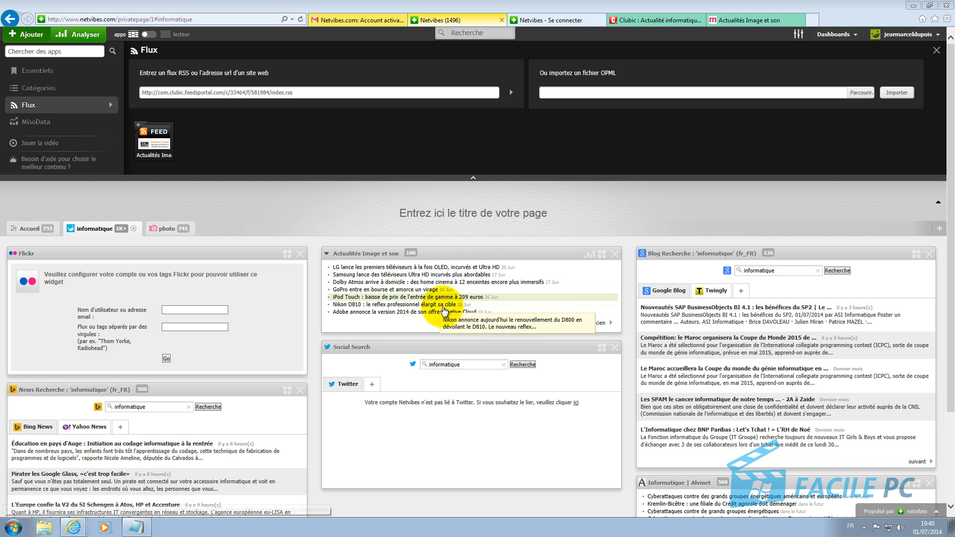
Step: Replace the page title placeholder with 'Ma page netvibes'
left_click(456, 212)
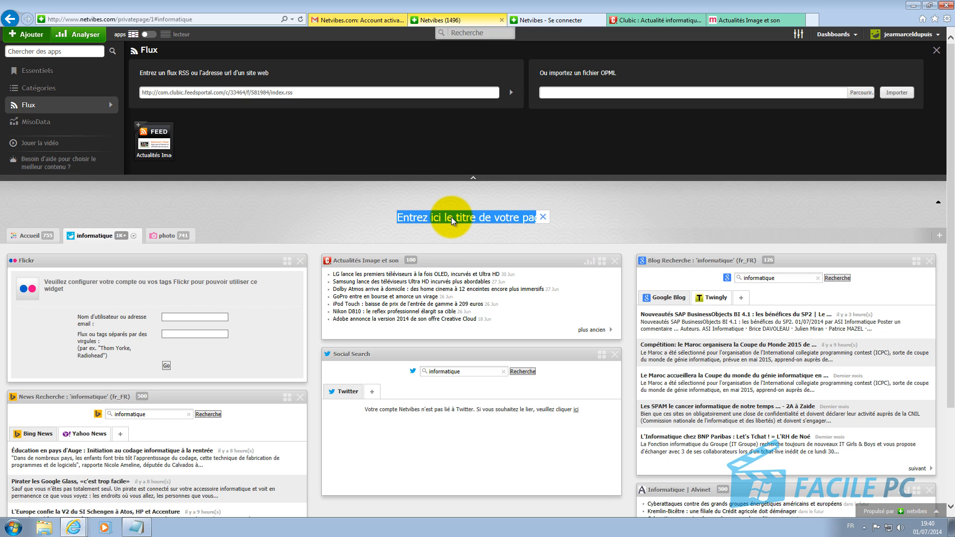
type("Ma")
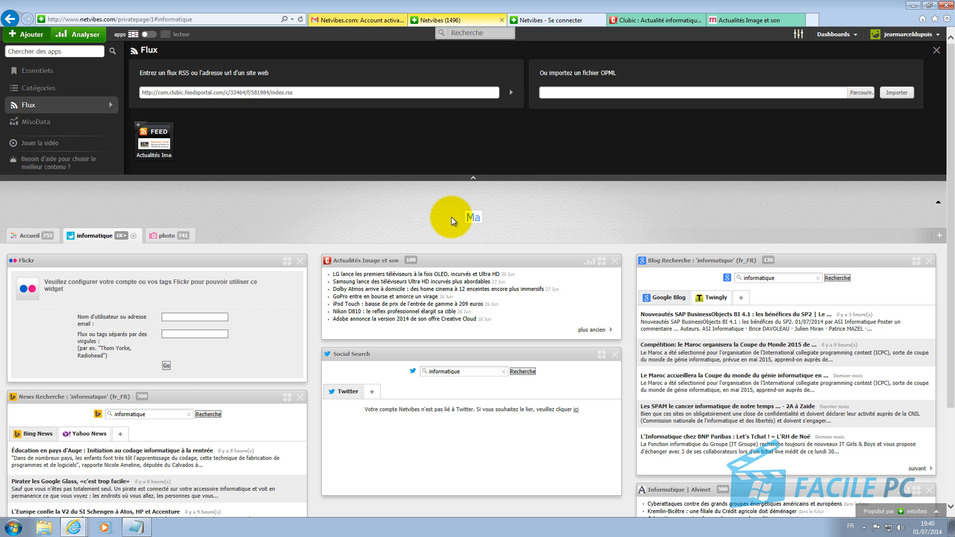
type(" page")
type(" netvibes")
key("Return")
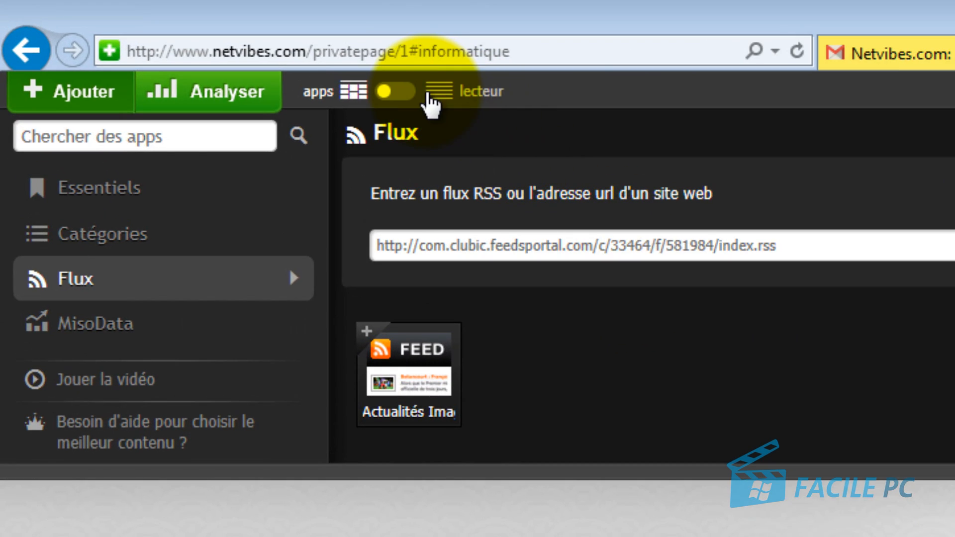
Step: Switch to reader view and browse the Lent, Sauvegardés and Récemment lus lists before returning to Tous les flux
left_click(407, 93)
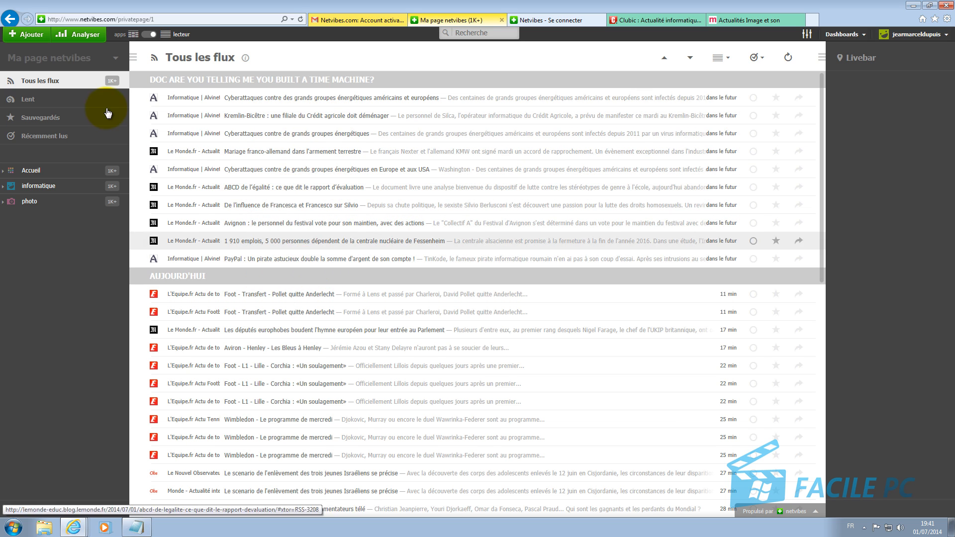
left_click(29, 100)
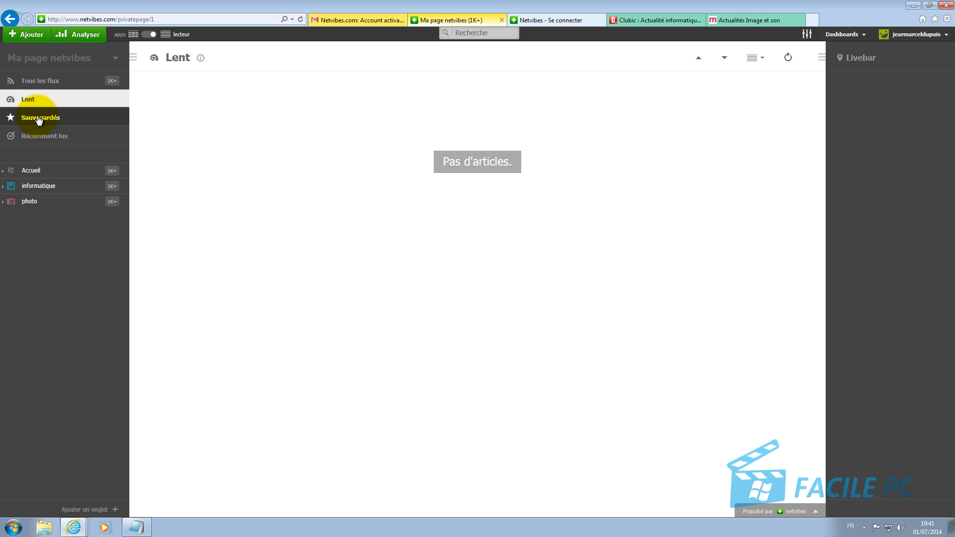
left_click(39, 119)
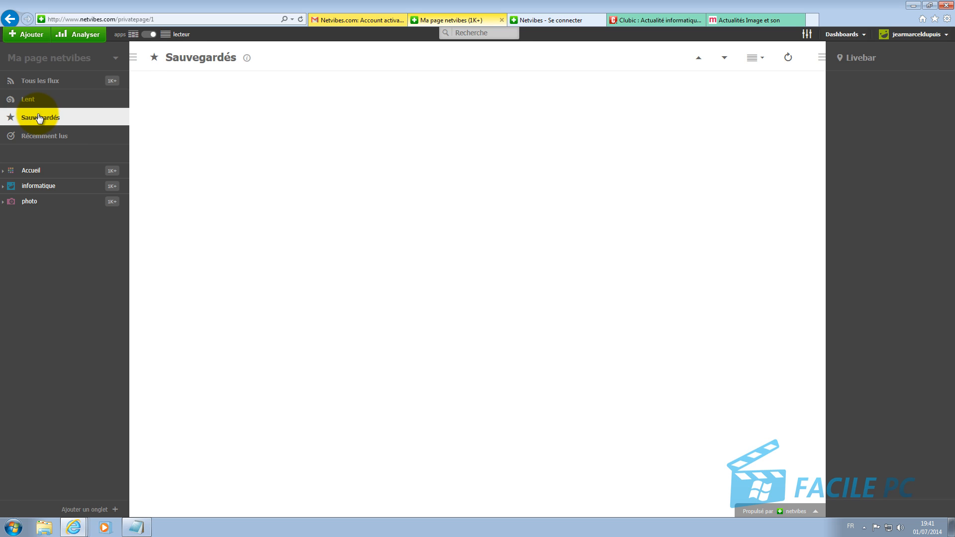
left_click(56, 141)
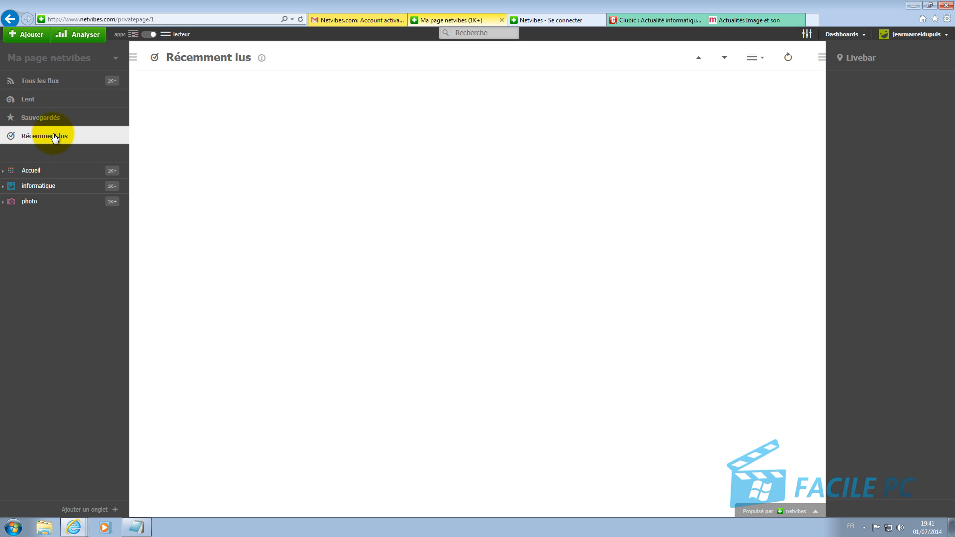
left_click(44, 84)
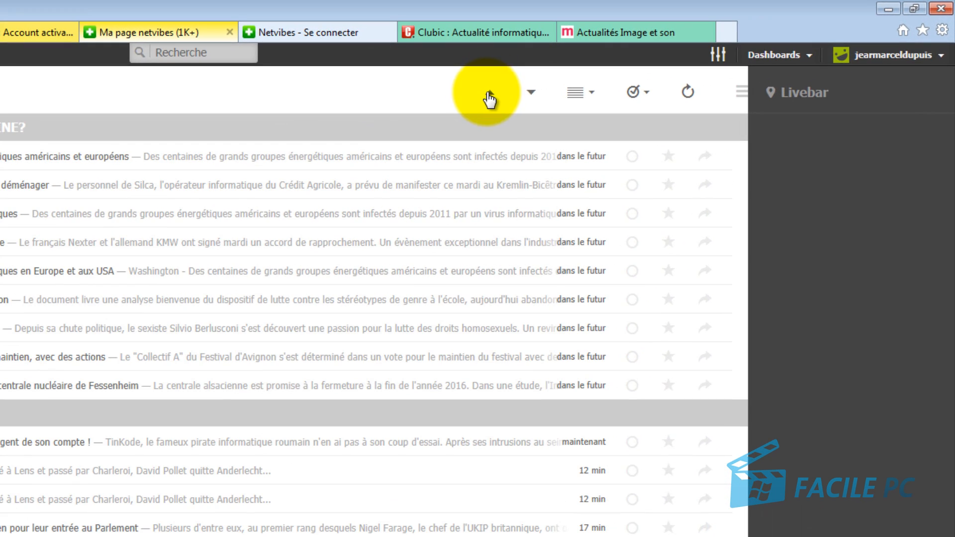
left_click(592, 98)
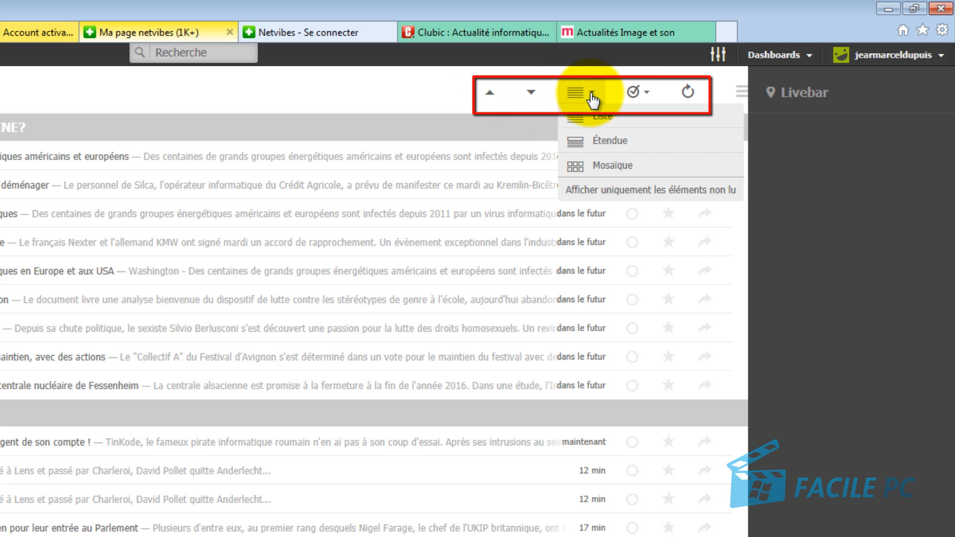
left_click(591, 97)
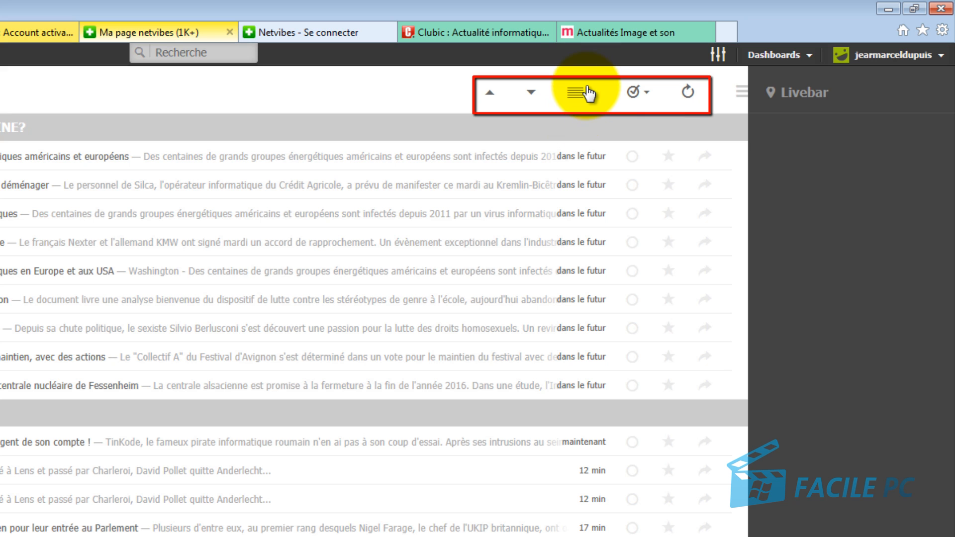
left_click(588, 94)
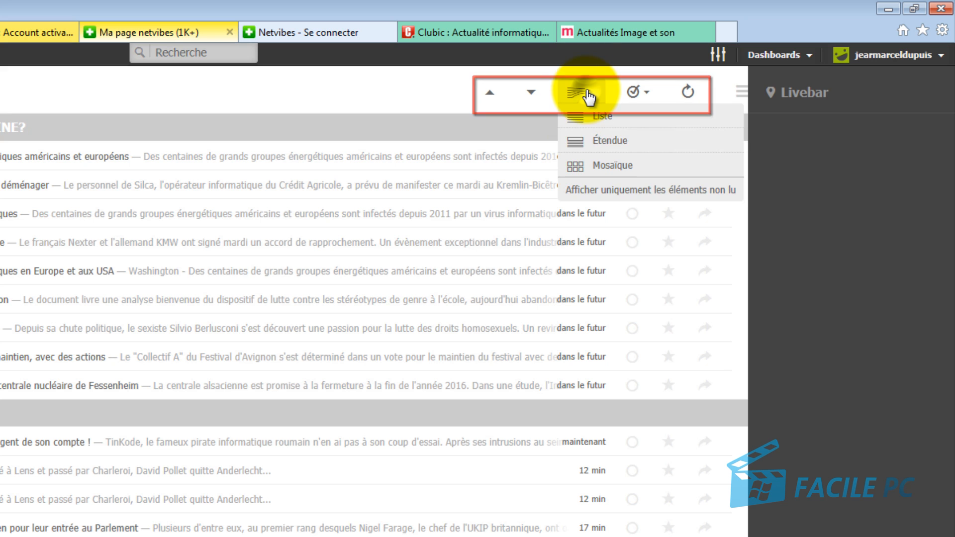
left_click(599, 140)
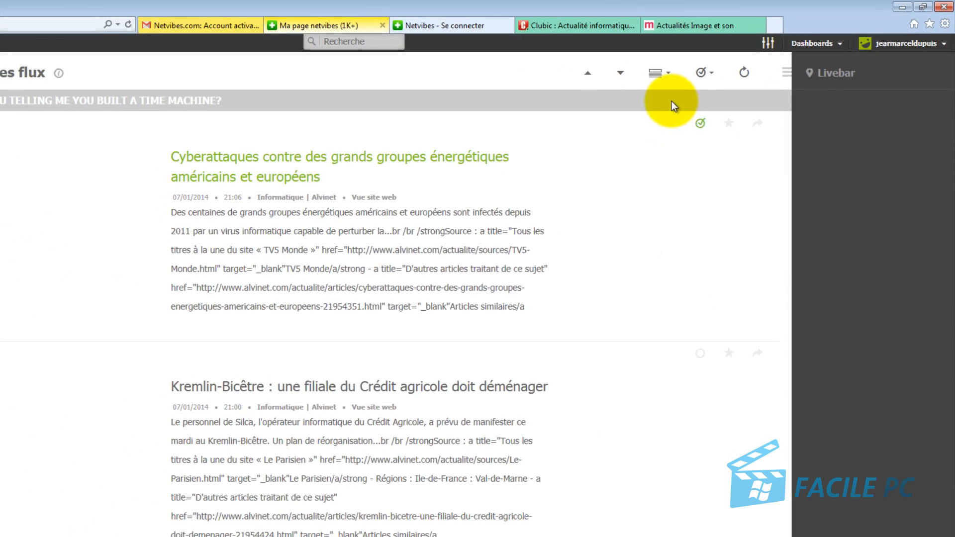
left_click(692, 70)
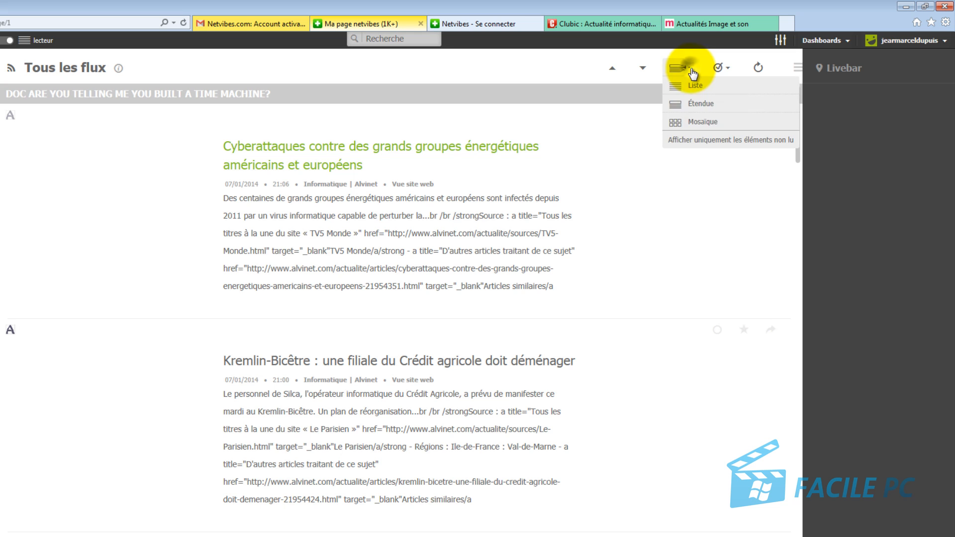
left_click(687, 126)
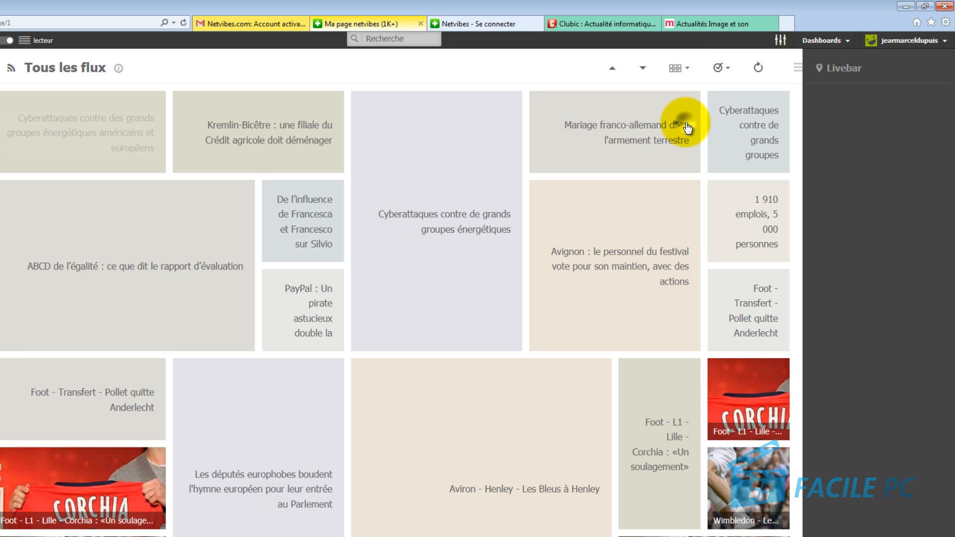
left_click(686, 72)
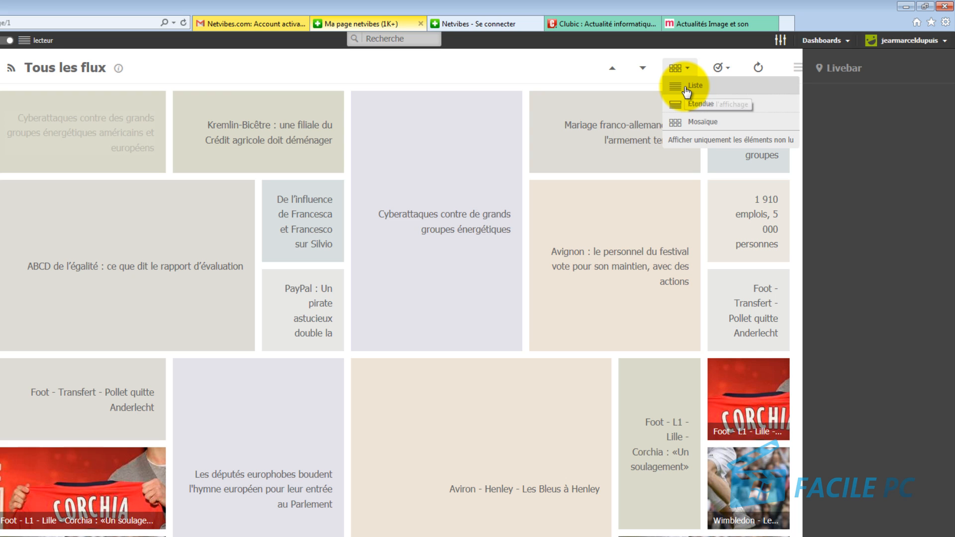
left_click(687, 89)
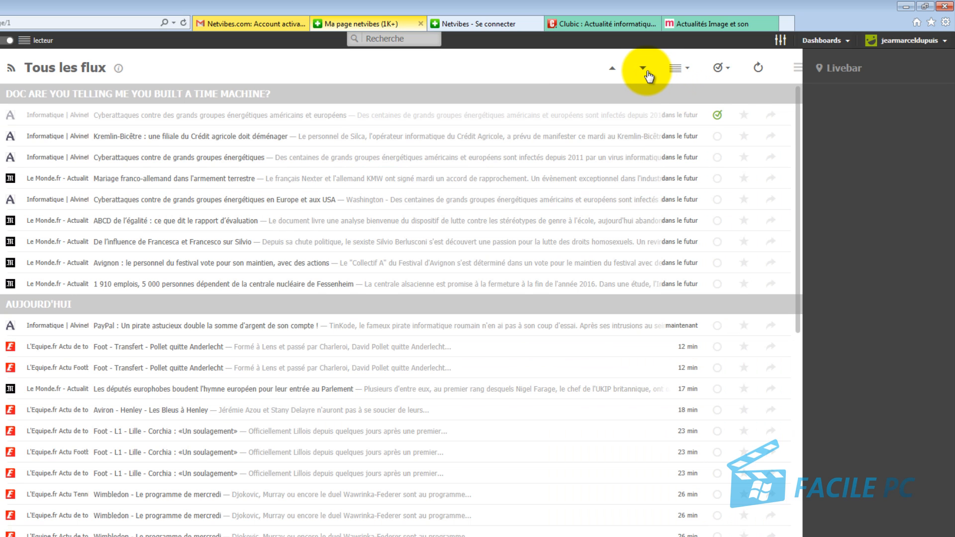
Step: Open the Kremlin-Bicêtre article, toggle its read mark, star it and check Sauvegardés
left_click(193, 138)
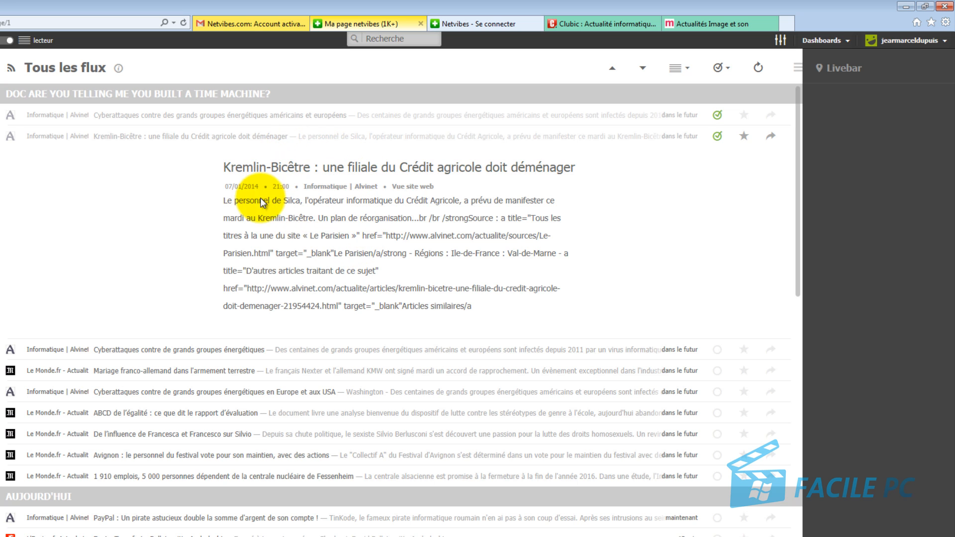
left_click(717, 142)
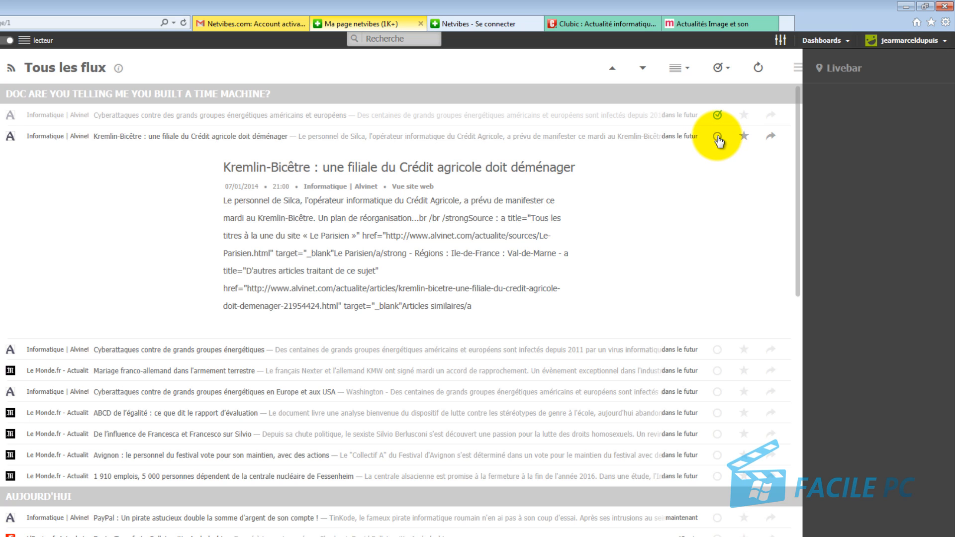
left_click(718, 140)
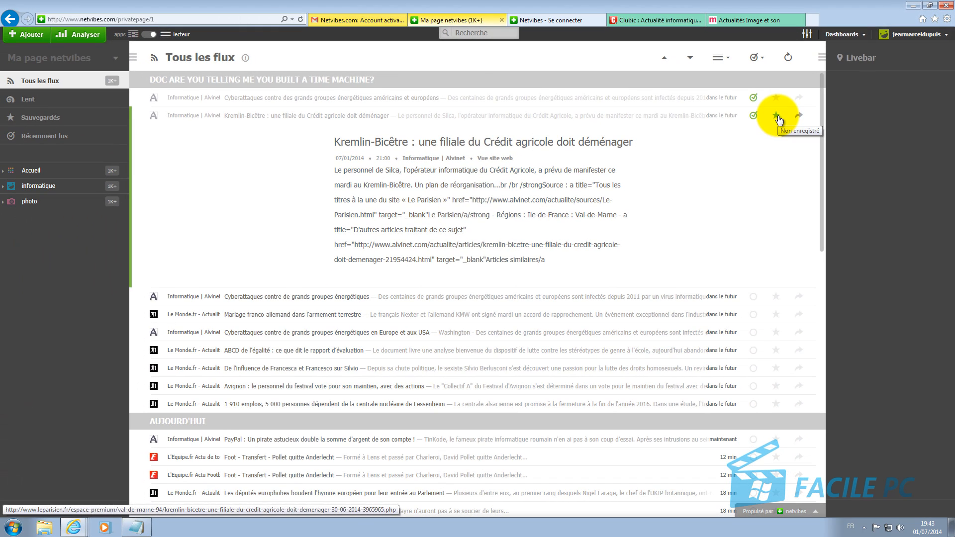
left_click(777, 118)
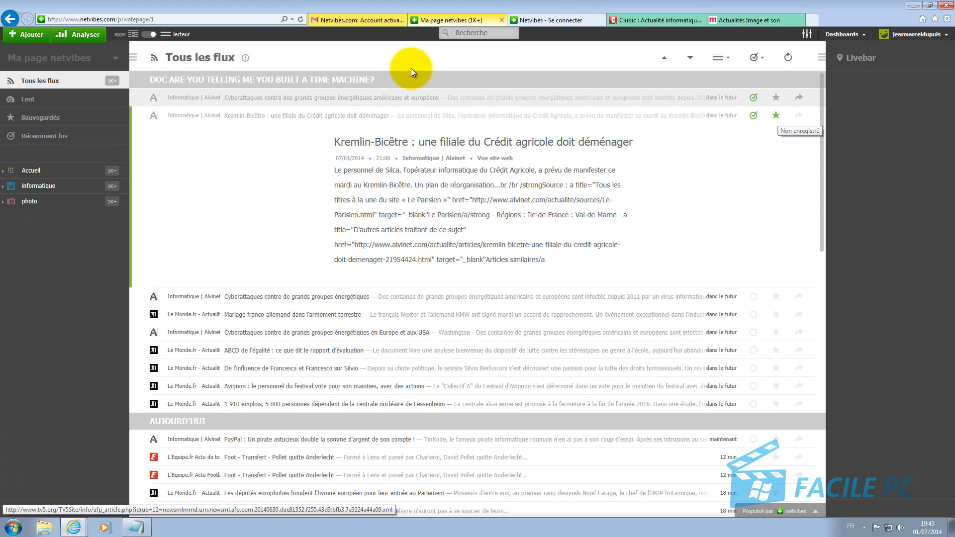
left_click(59, 118)
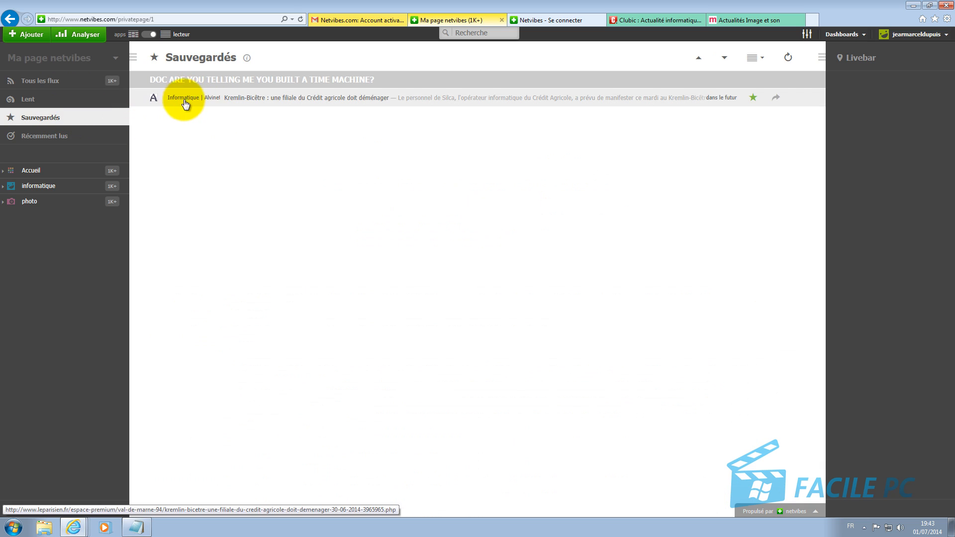
left_click(40, 82)
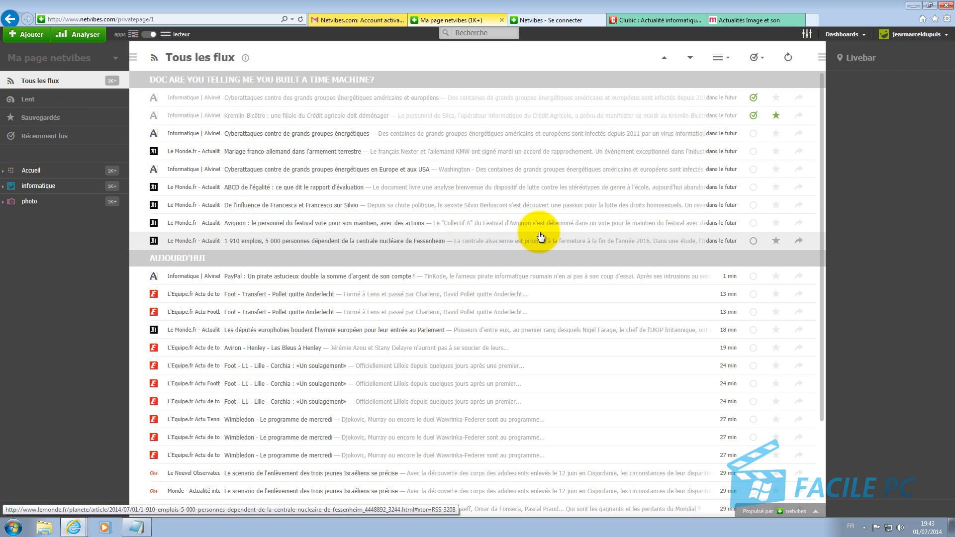
Step: Star the Europe/USA cyberattack and Pollet quitte Anderlecht articles, then view Sauvegardés
left_click(776, 171)
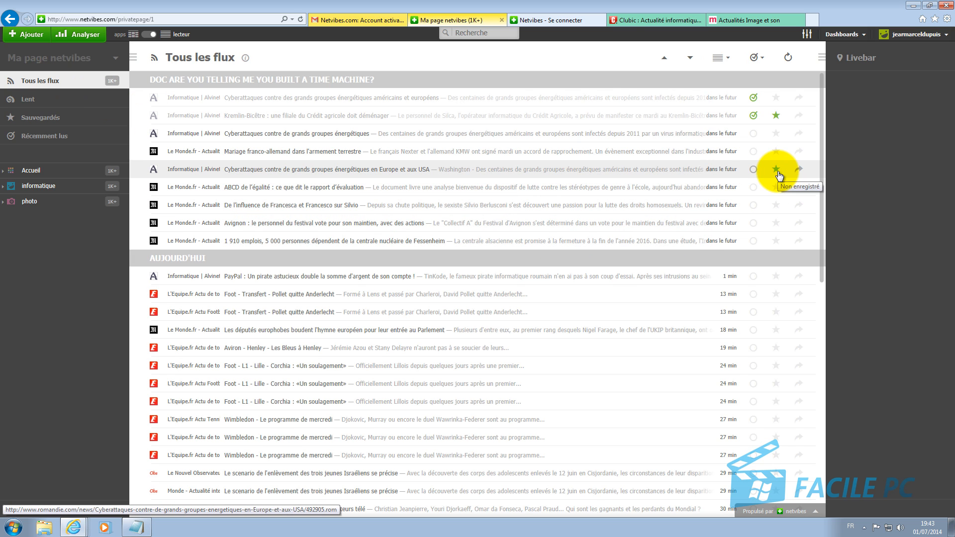
left_click(776, 296)
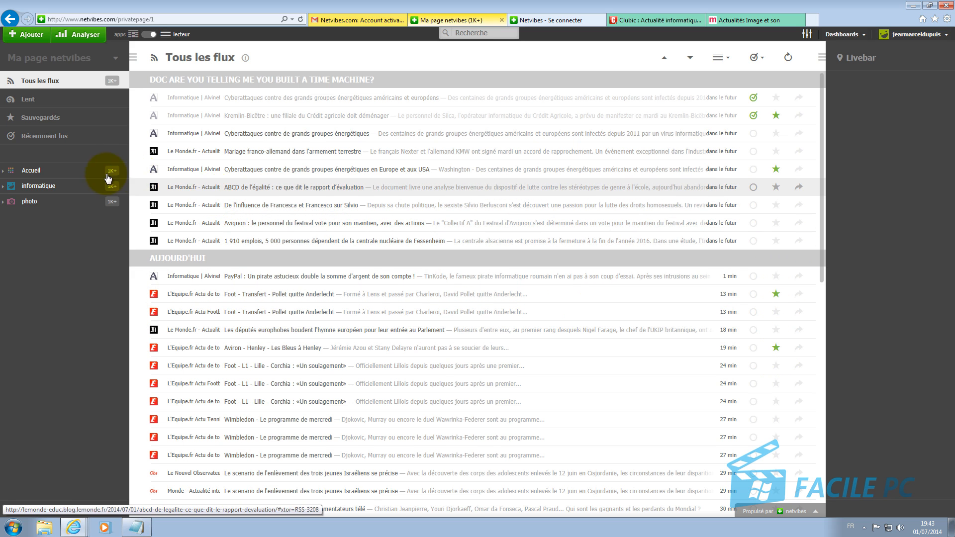
left_click(53, 119)
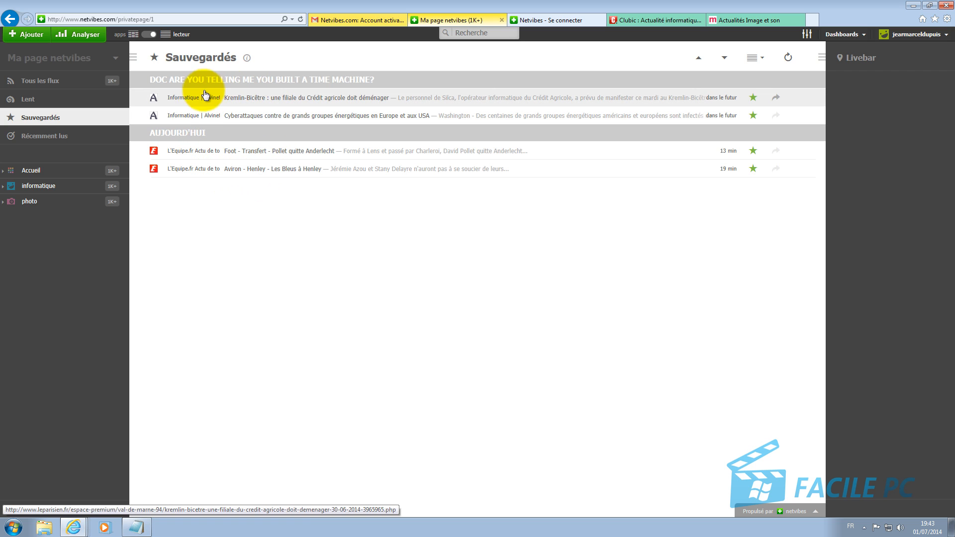
left_click(203, 172)
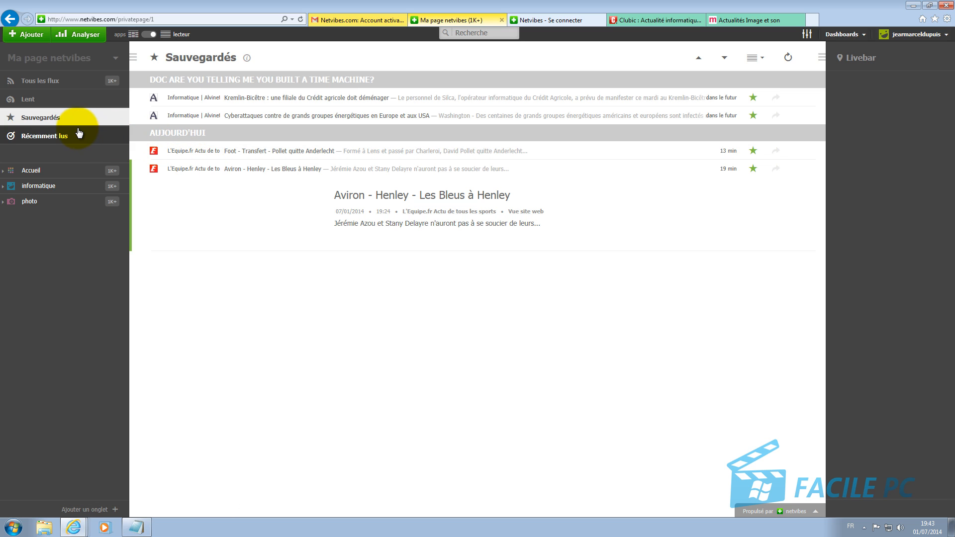
left_click(776, 172)
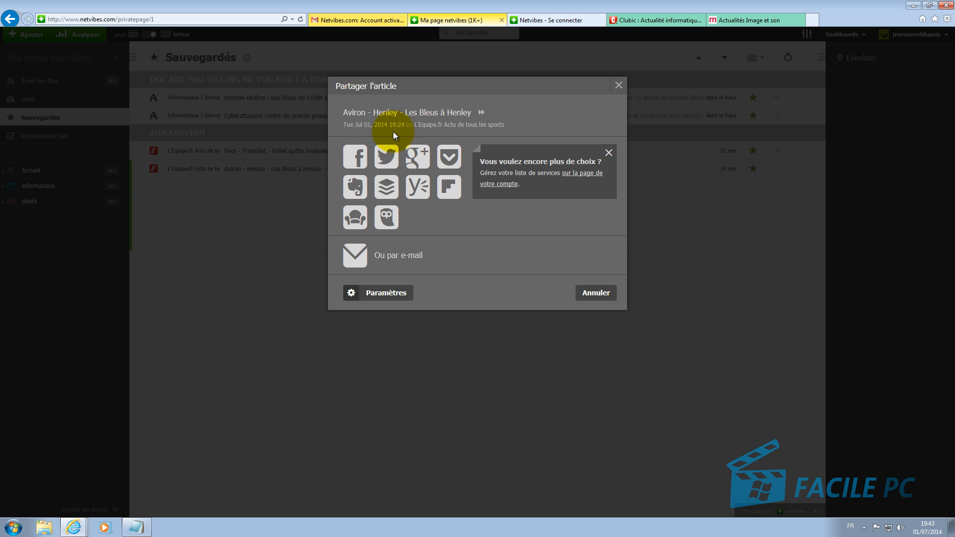
left_click(620, 86)
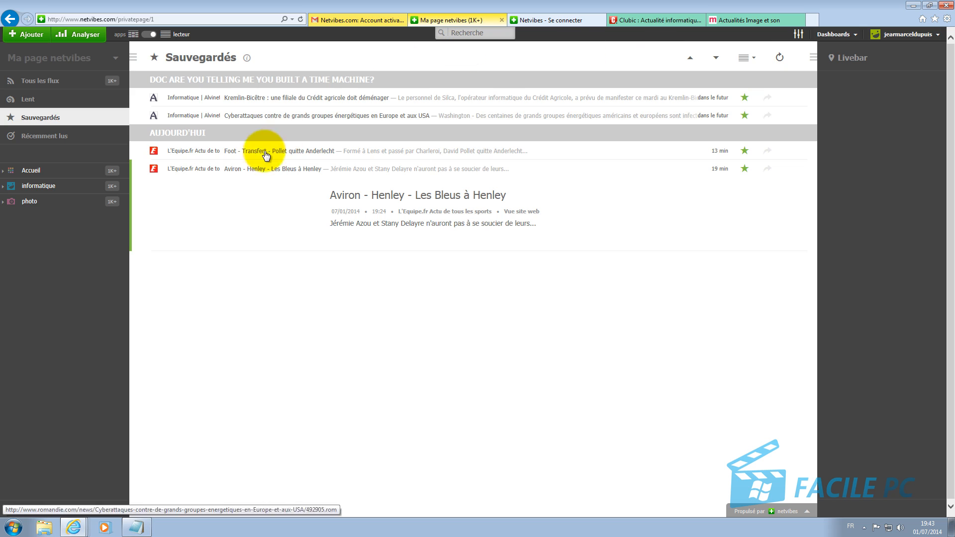
Step: Browse the Accueil, informatique and photo feeds in reader view, then switch photo back to apps view
left_click(30, 171)
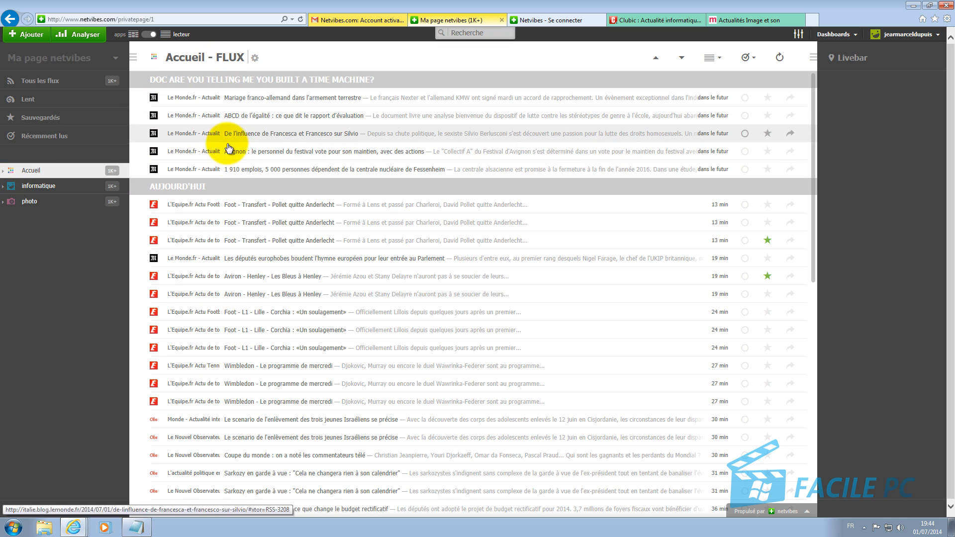
left_click(33, 187)
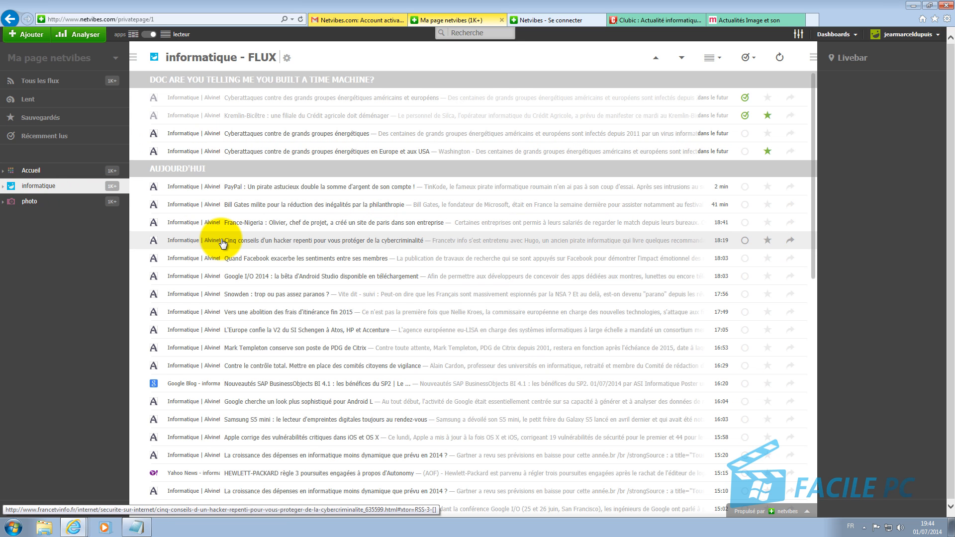
left_click(39, 203)
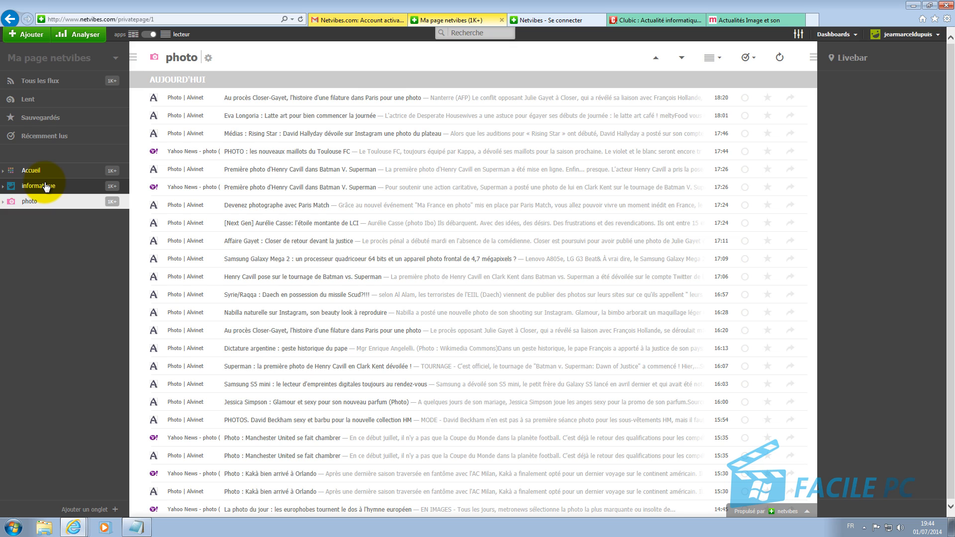
left_click(147, 36)
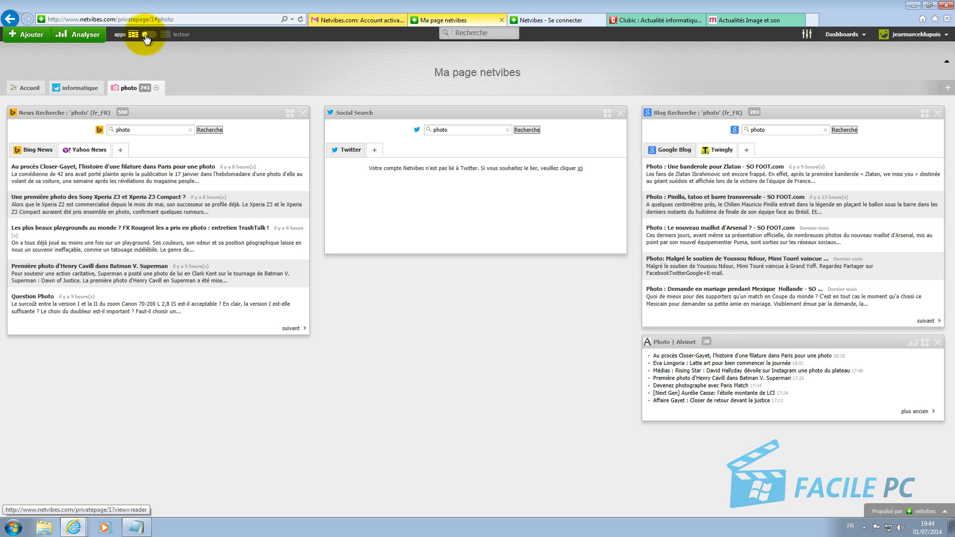
left_click(146, 36)
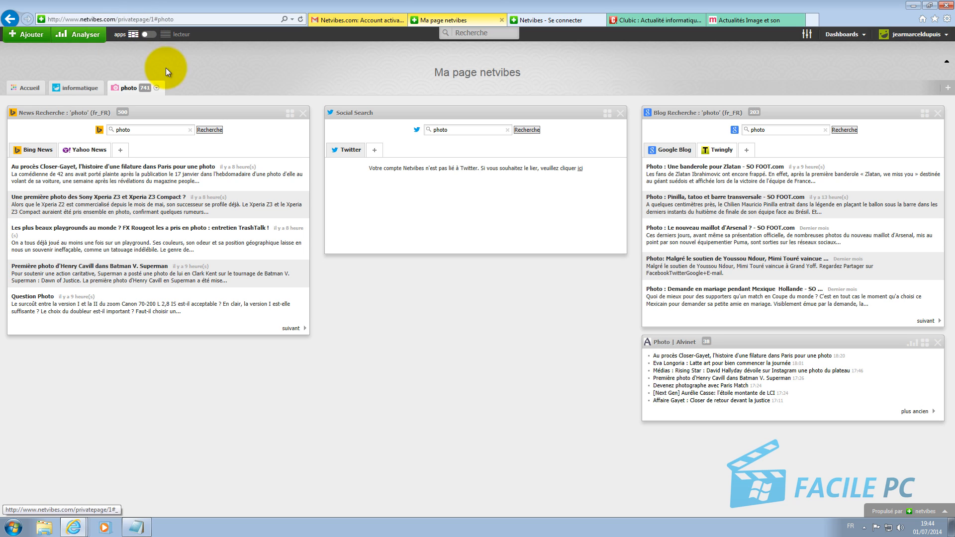
left_click(808, 35)
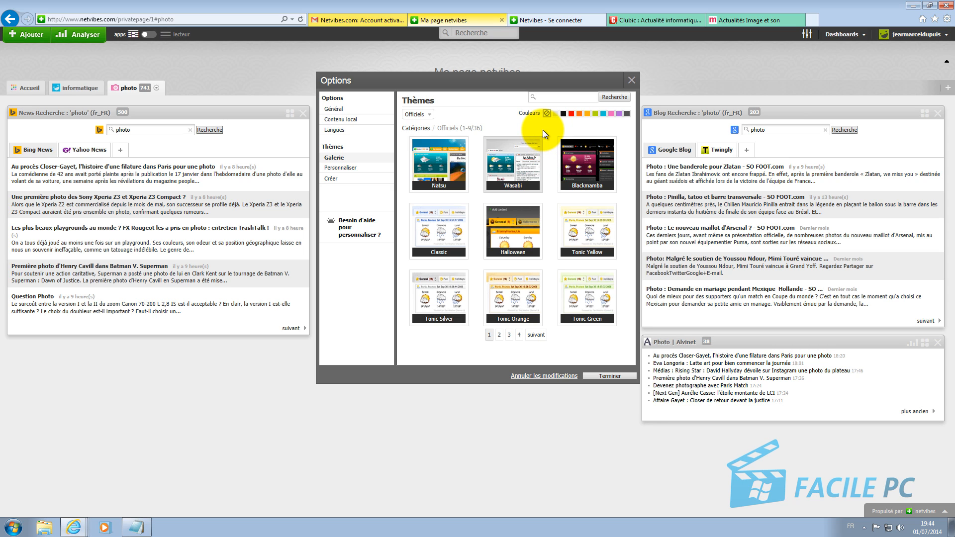
left_click(632, 80)
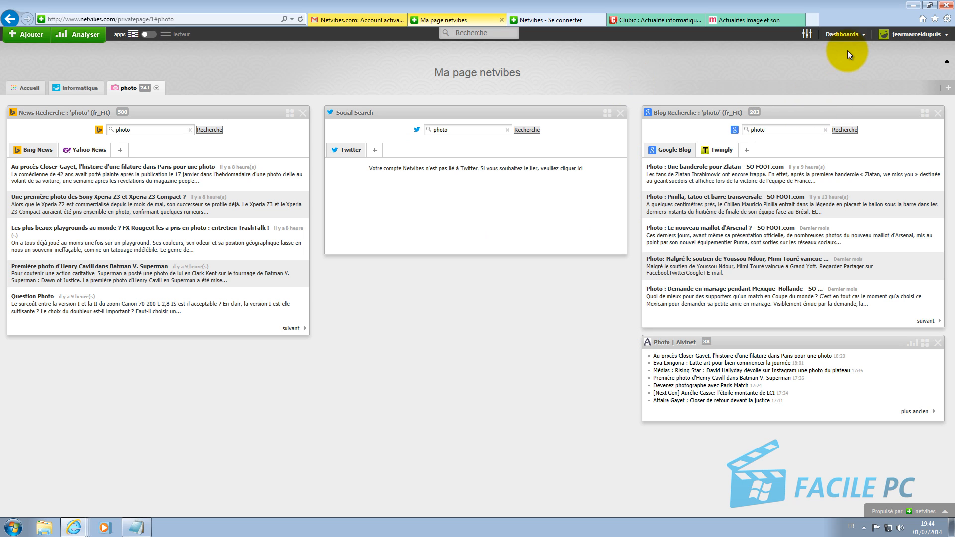
Step: Create a new dashboard on the subject 'voiture' via Dashboard it!, finishing without a picture
left_click(848, 36)
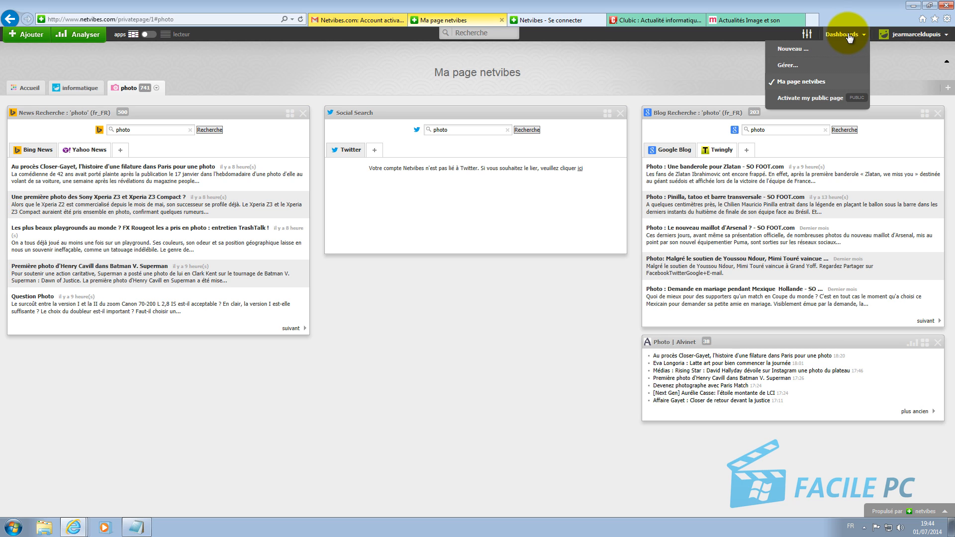
left_click(802, 50)
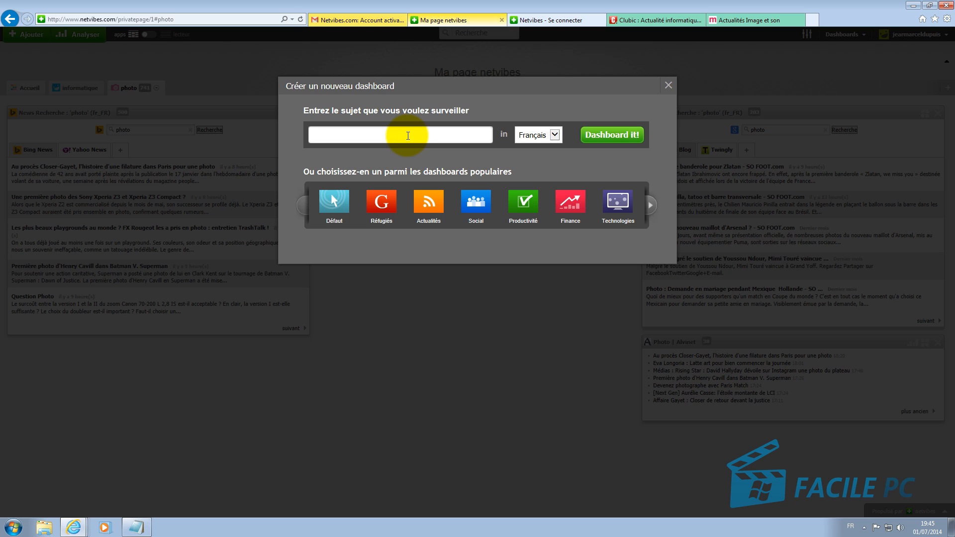
type("voiture")
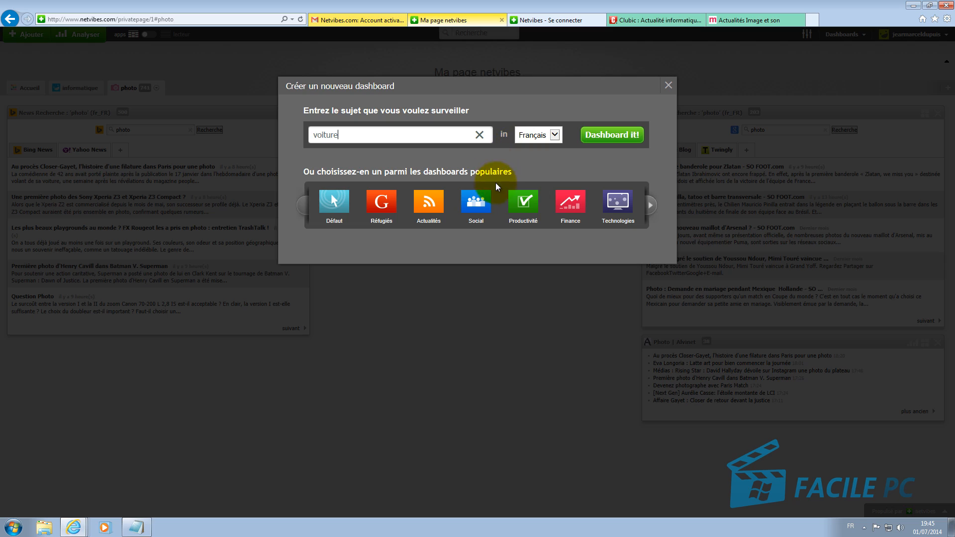
left_click(620, 135)
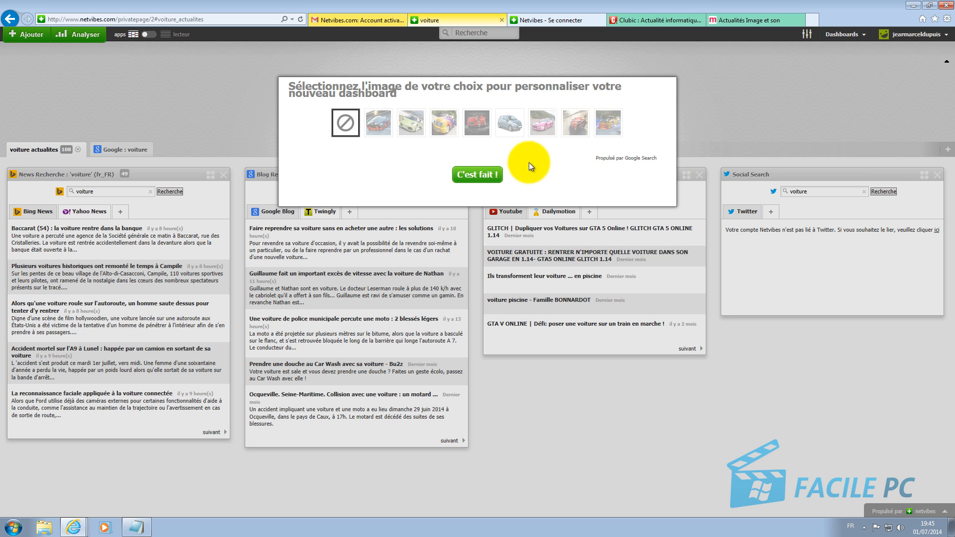
left_click(493, 177)
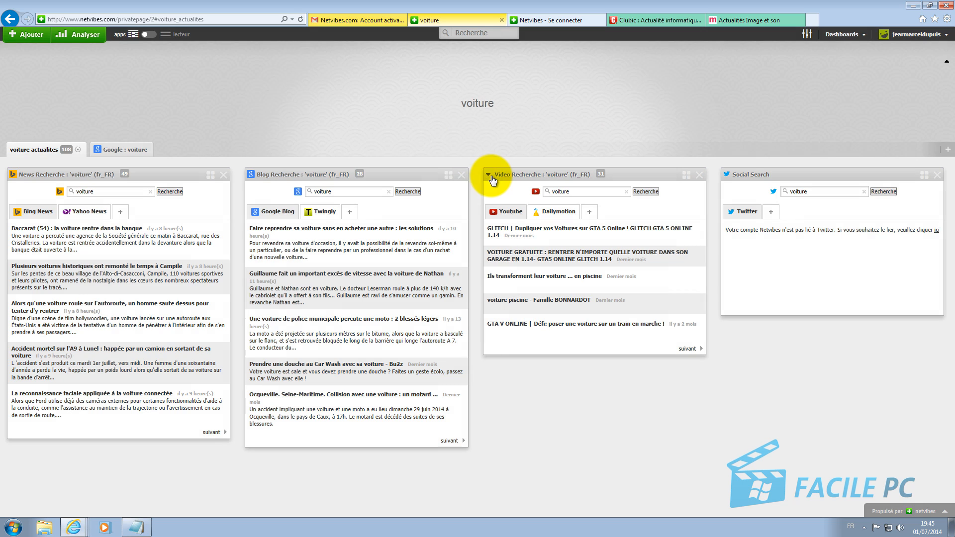
left_click(859, 35)
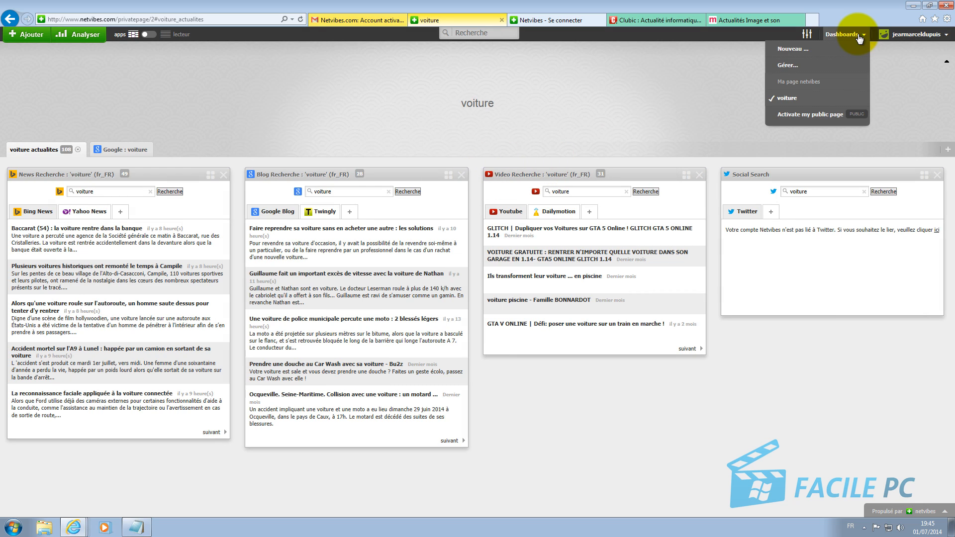
Step: From Ma page netvibes, try to activate the public page in the Dashboards settings and save
left_click(816, 82)
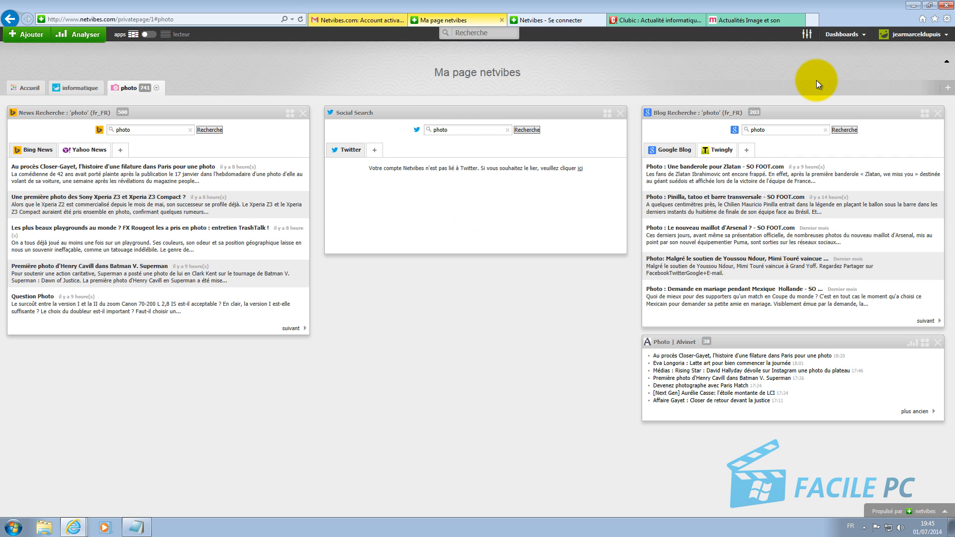
left_click(843, 34)
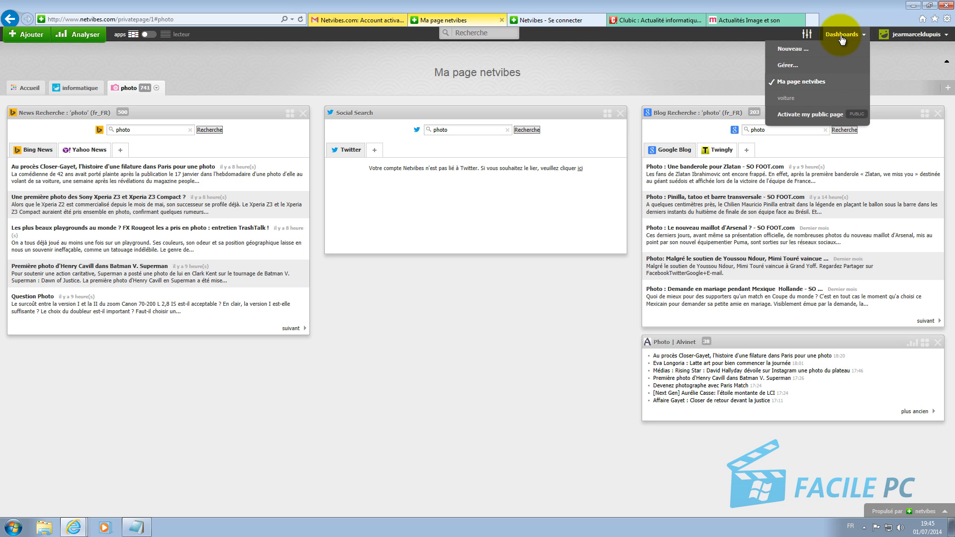
left_click(800, 116)
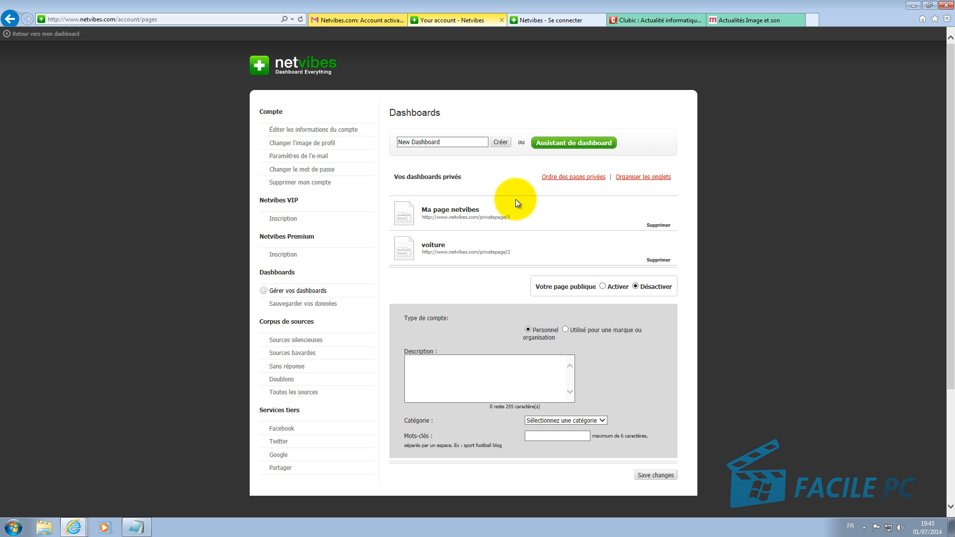
scroll(515, 199, "down", 3)
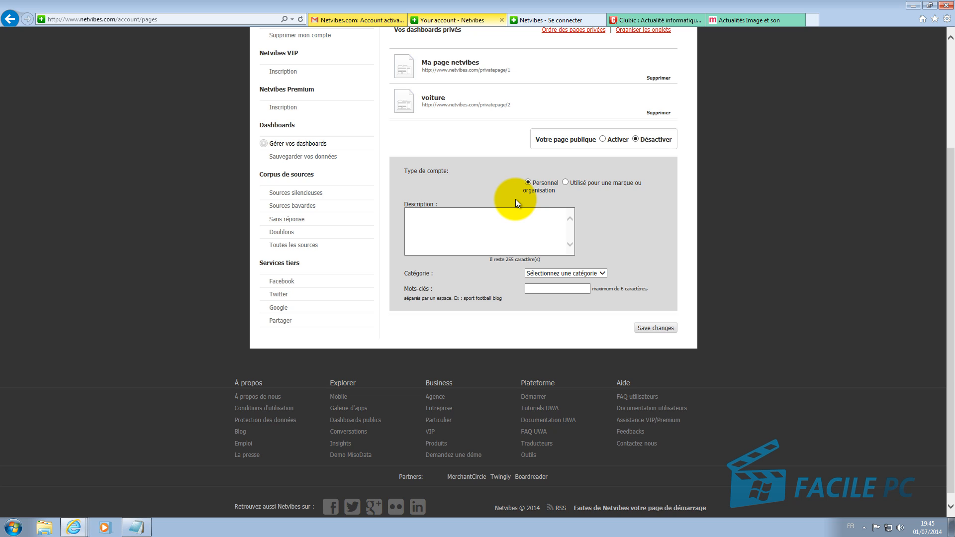
scroll(515, 199, "up", 3)
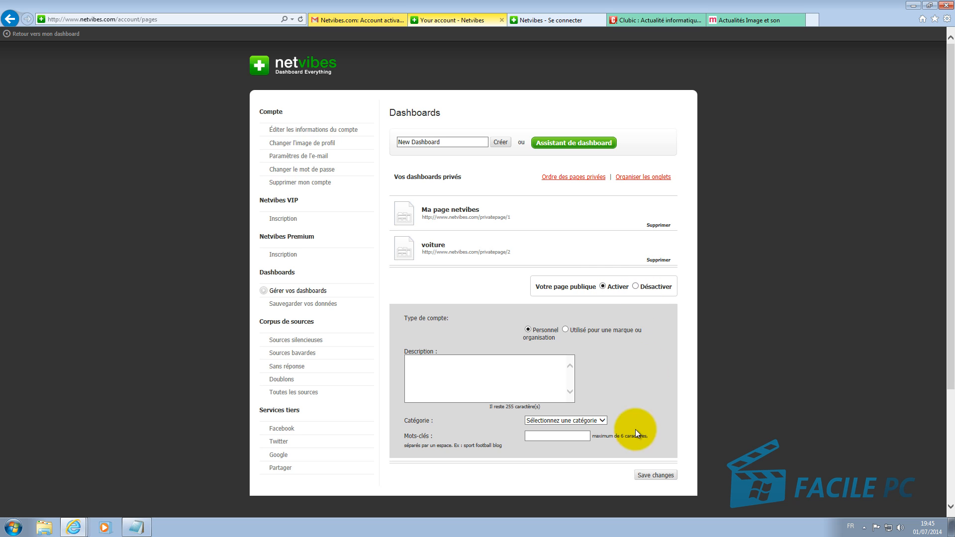
left_click(656, 475)
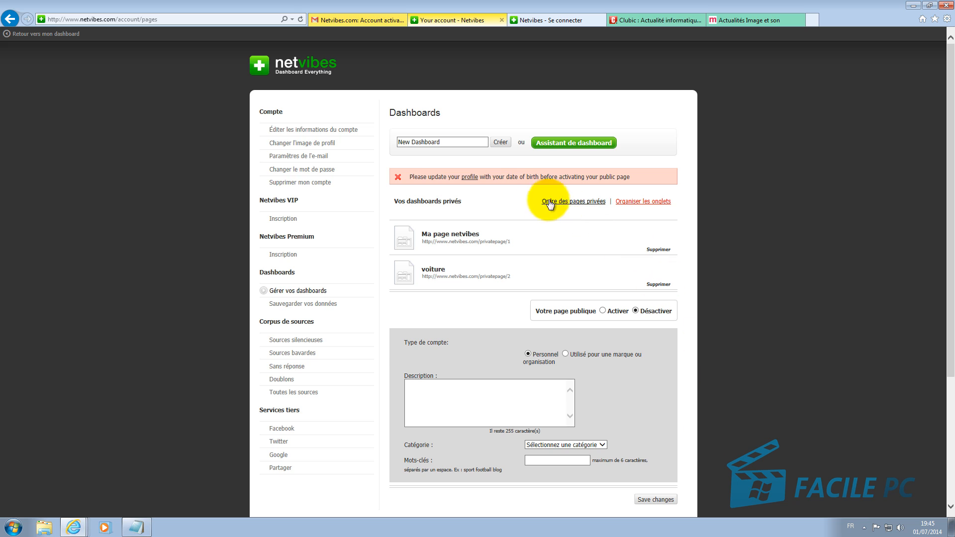
Step: Set the profile's date of birth to 7 Mars 1990, save, and reopen the profile form
left_click(475, 178)
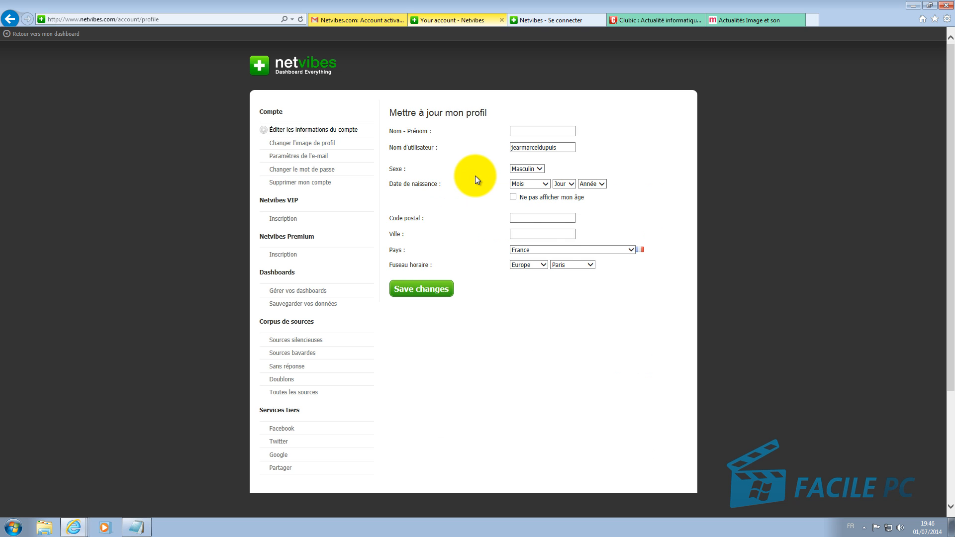
left_click(535, 184)
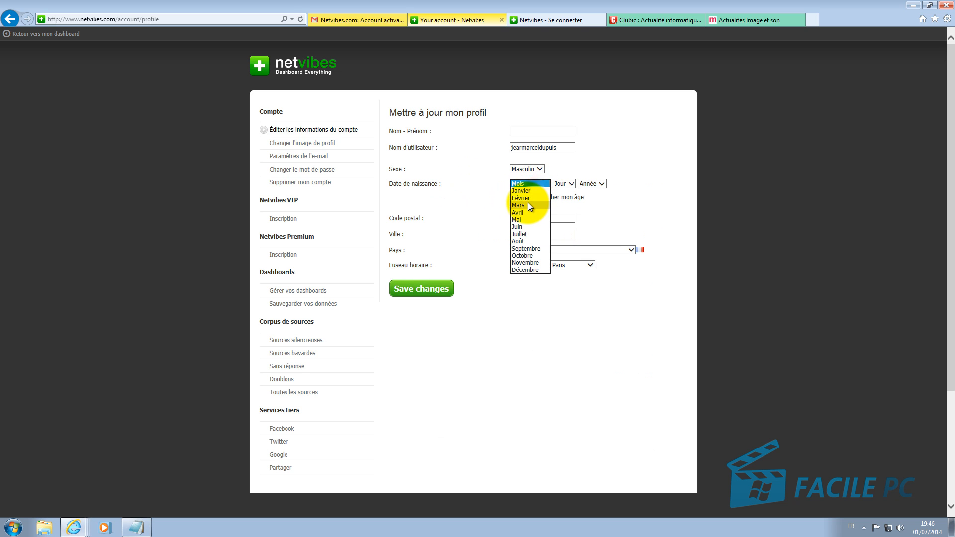
left_click(527, 205)
left_click(562, 184)
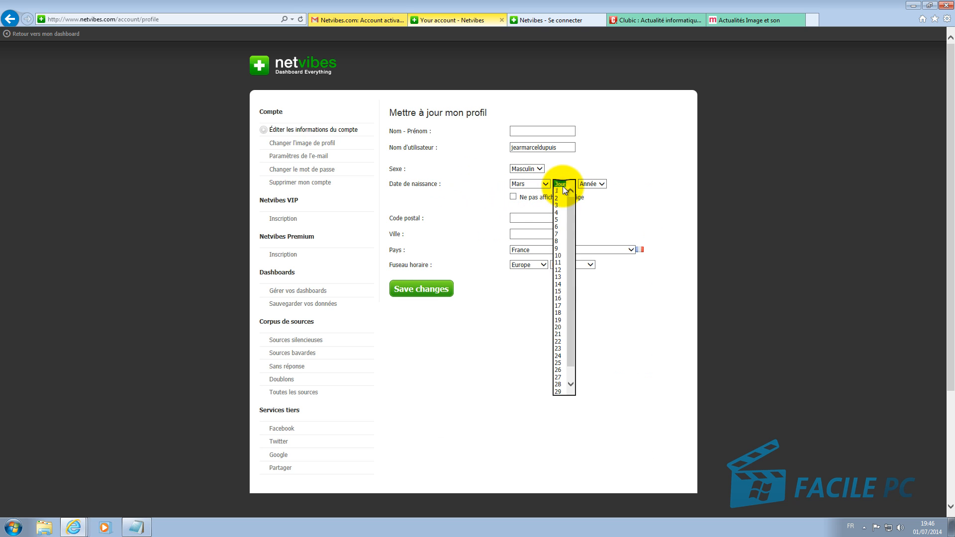
left_click(560, 231)
left_click(592, 184)
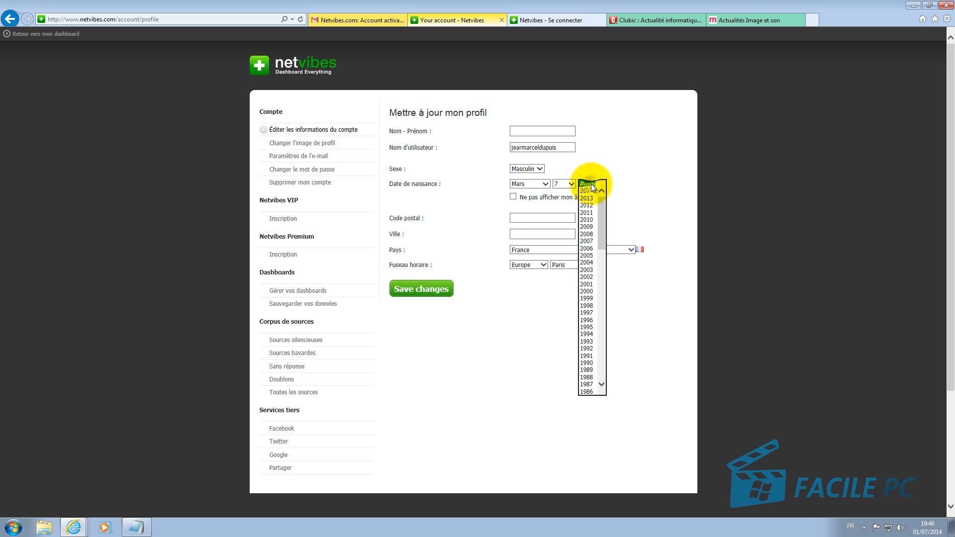
left_click(593, 364)
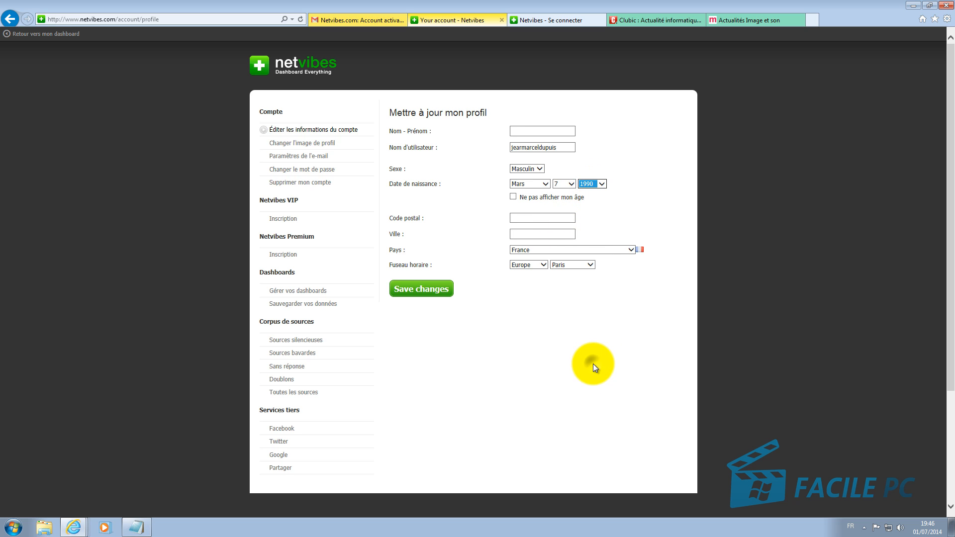
left_click(433, 296)
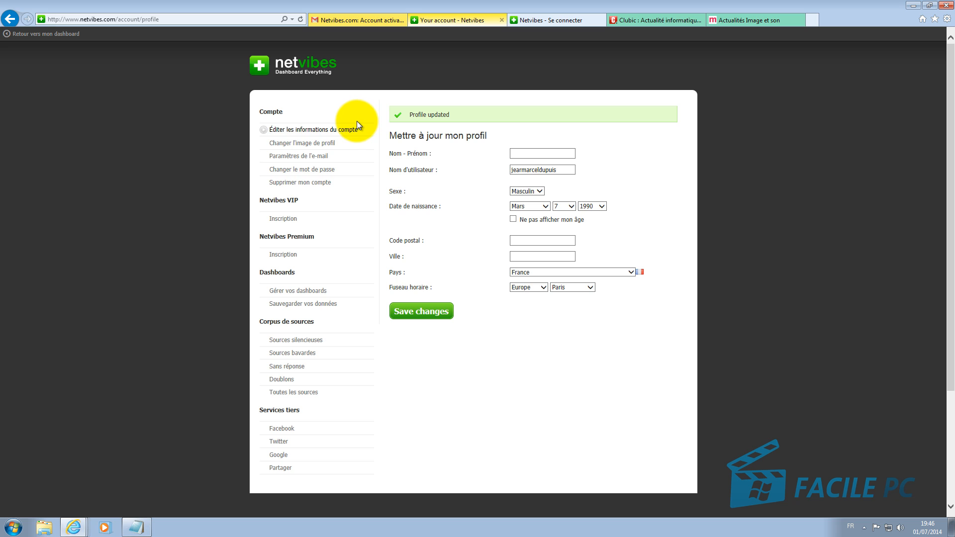
left_click(343, 129)
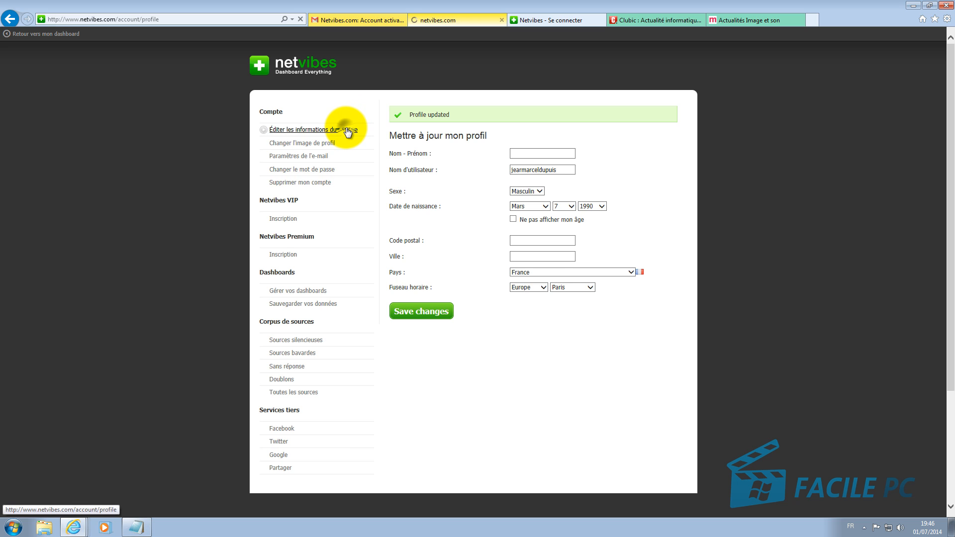
Step: Activate the public page in dashboard management and save the change
left_click(313, 292)
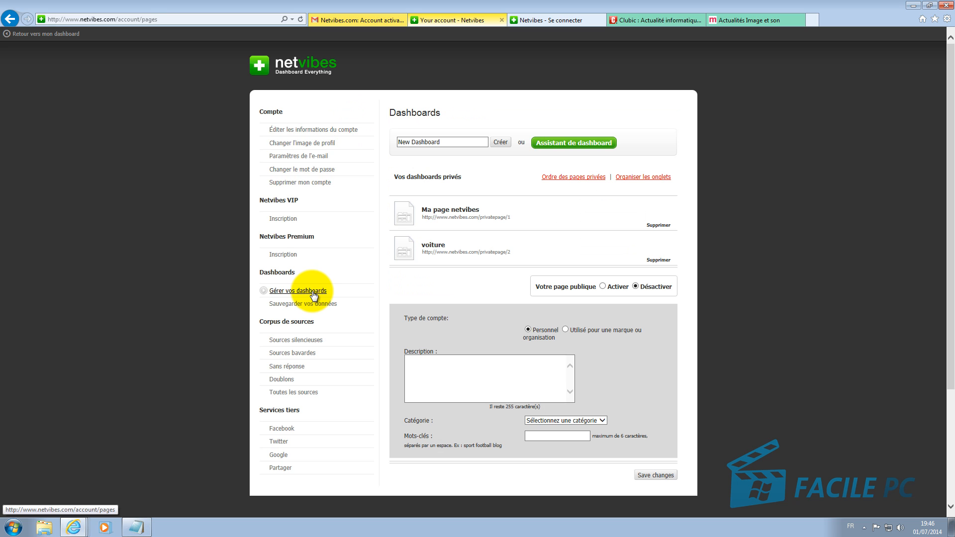
left_click(602, 286)
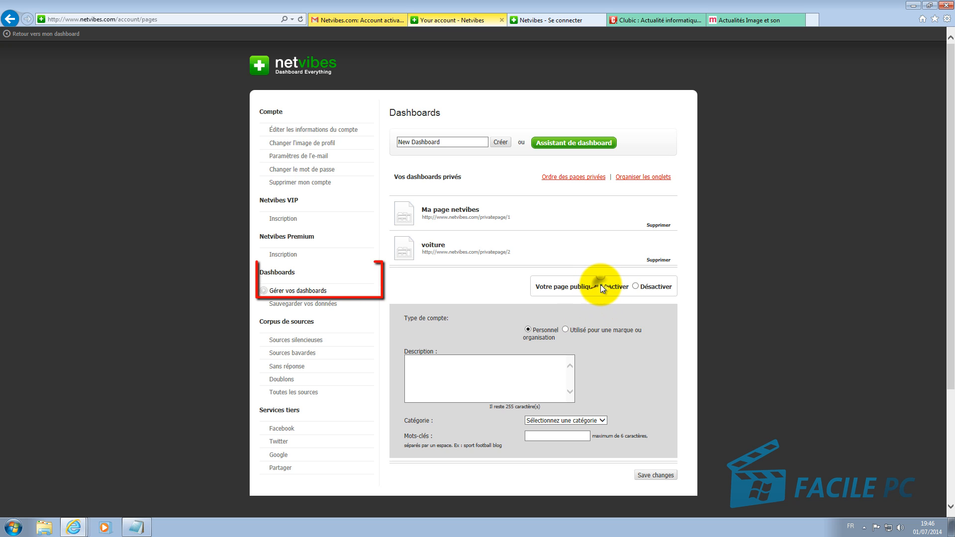
left_click(656, 476)
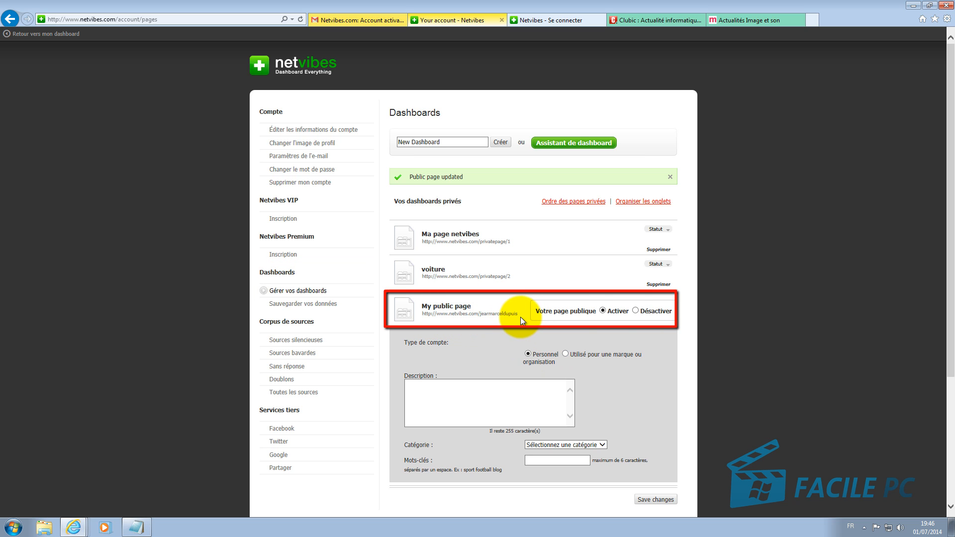
Step: Copy the public page's web address and load it in a new browser tab
left_click_drag(521, 315, 425, 318)
key("ctrl+c")
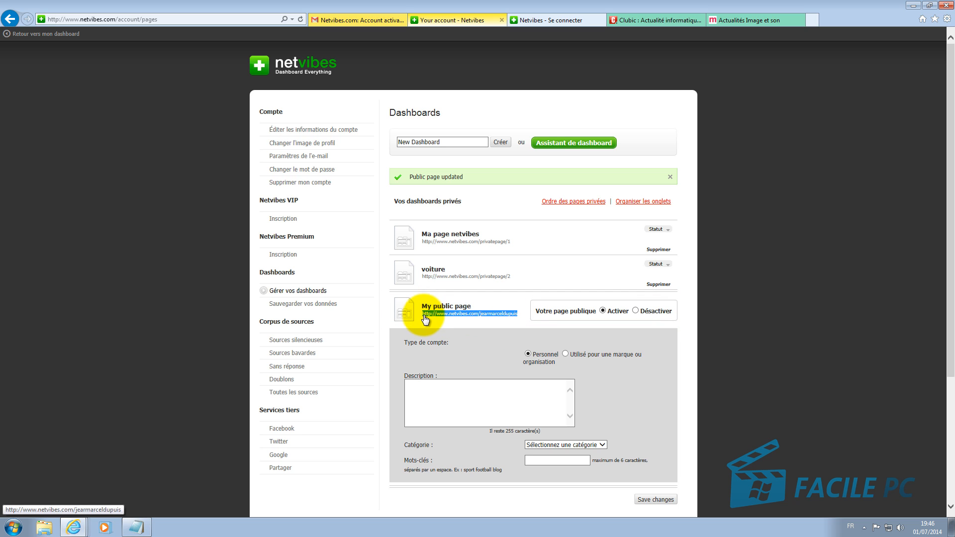
left_click(813, 22)
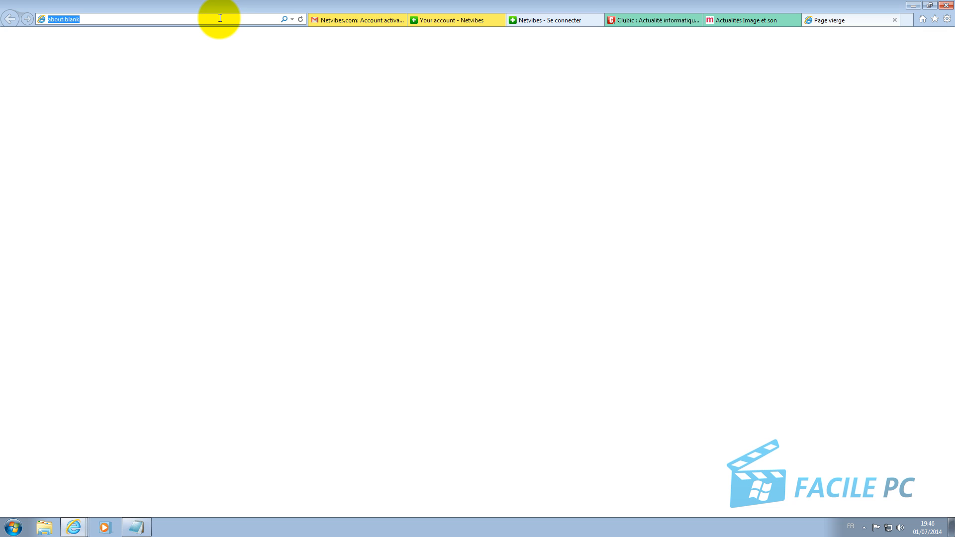
right_click(234, 20)
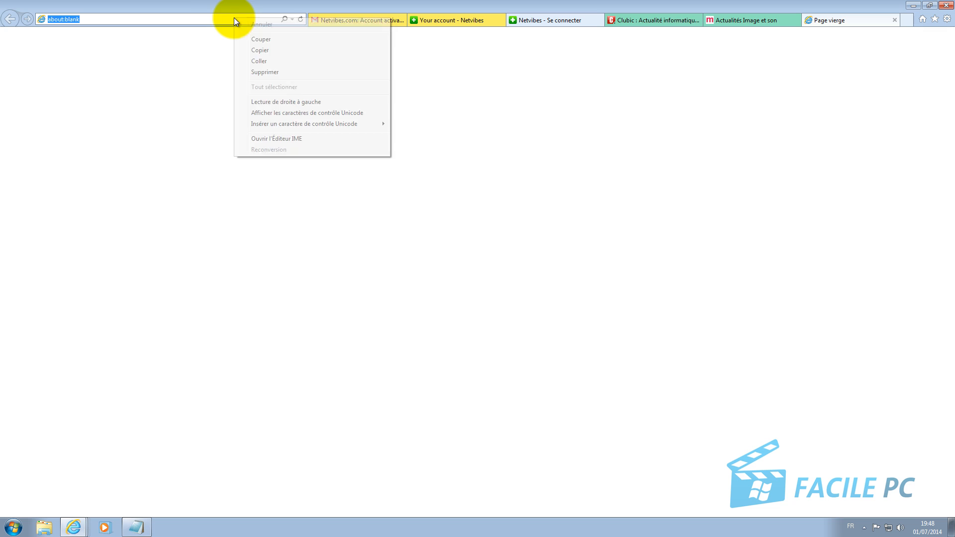
left_click(260, 61)
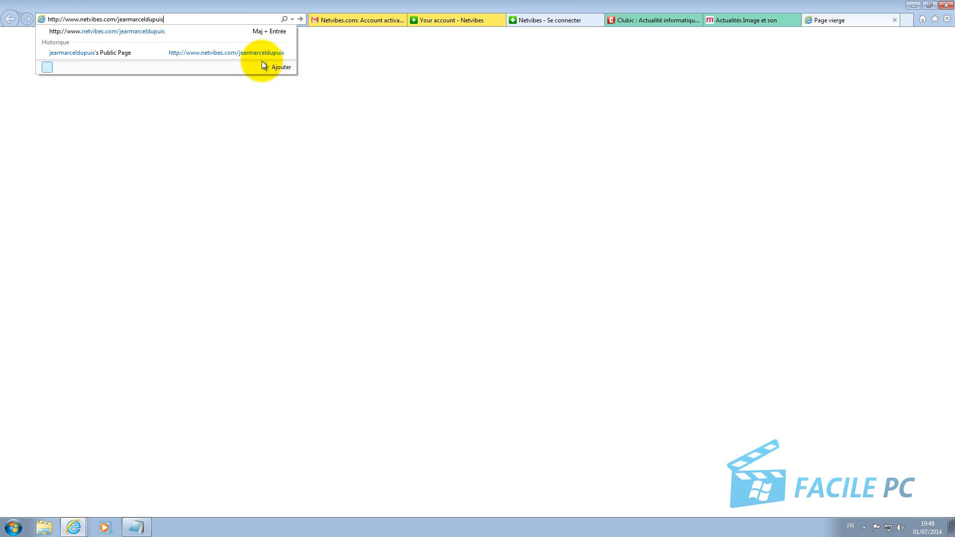
key("Return")
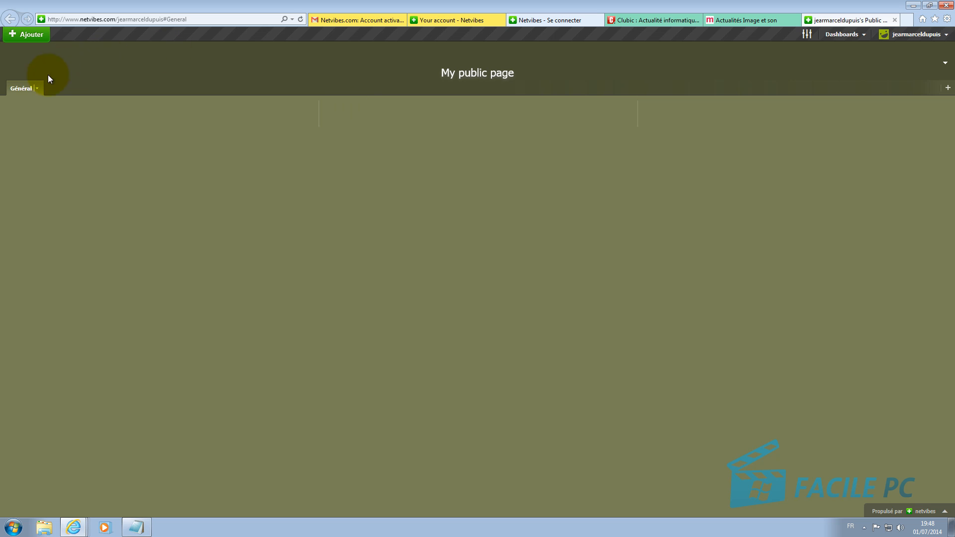
Step: Add the Web Radio Player and Sport category's Eurosport.fr widgets, then create a new tab
left_click(38, 39)
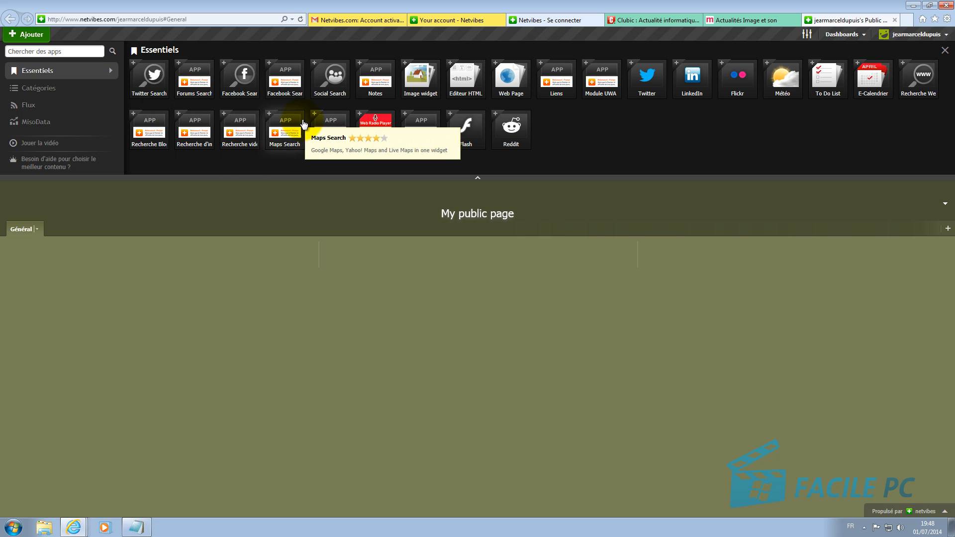
left_click(361, 117)
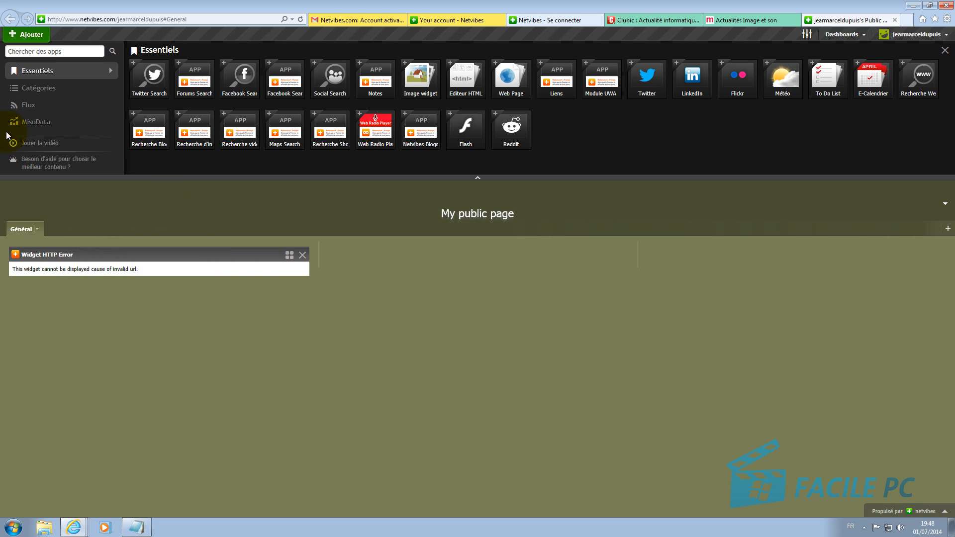
left_click(36, 89)
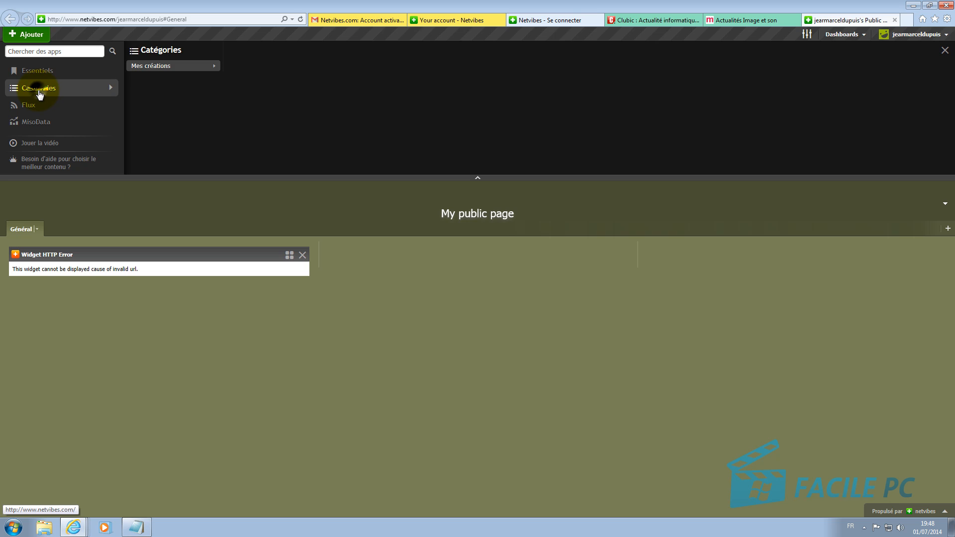
left_click(138, 100)
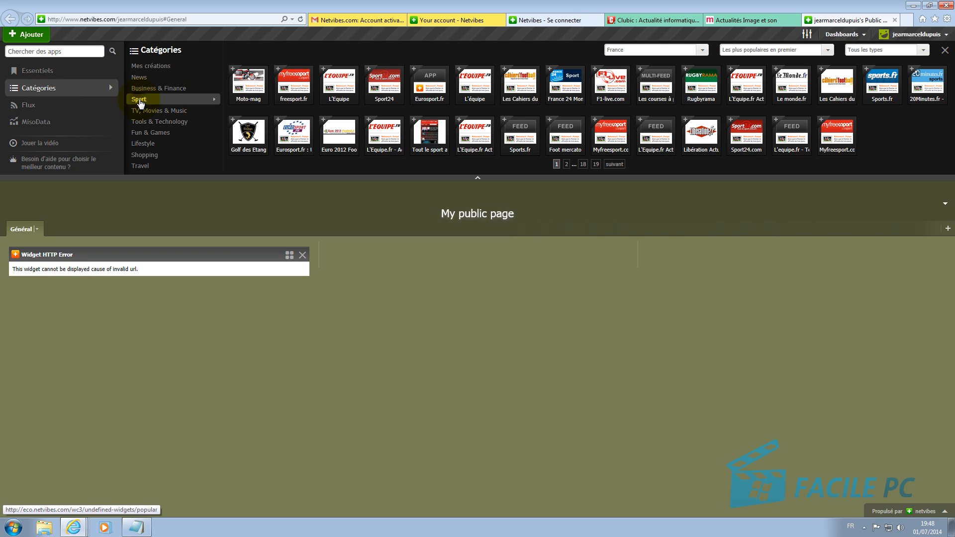
left_click(280, 123)
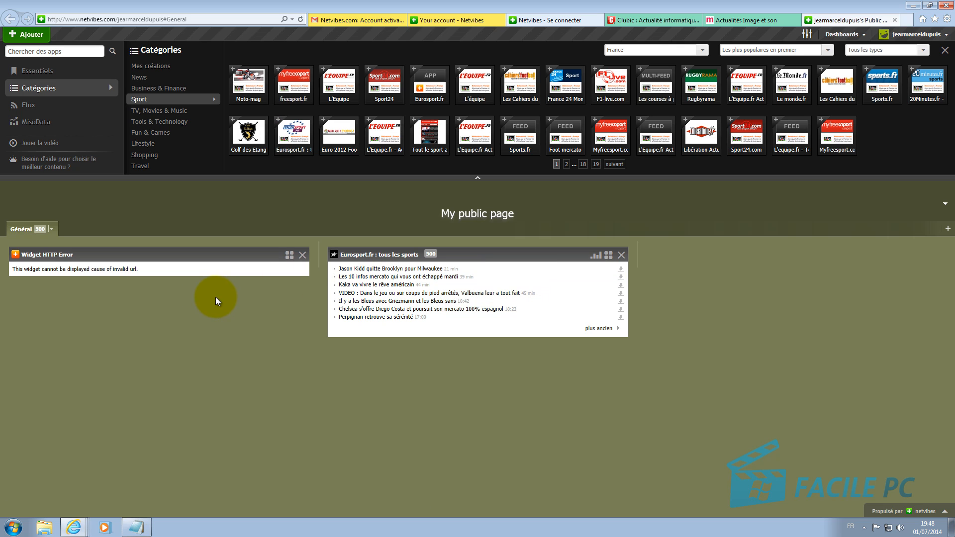
left_click(949, 233)
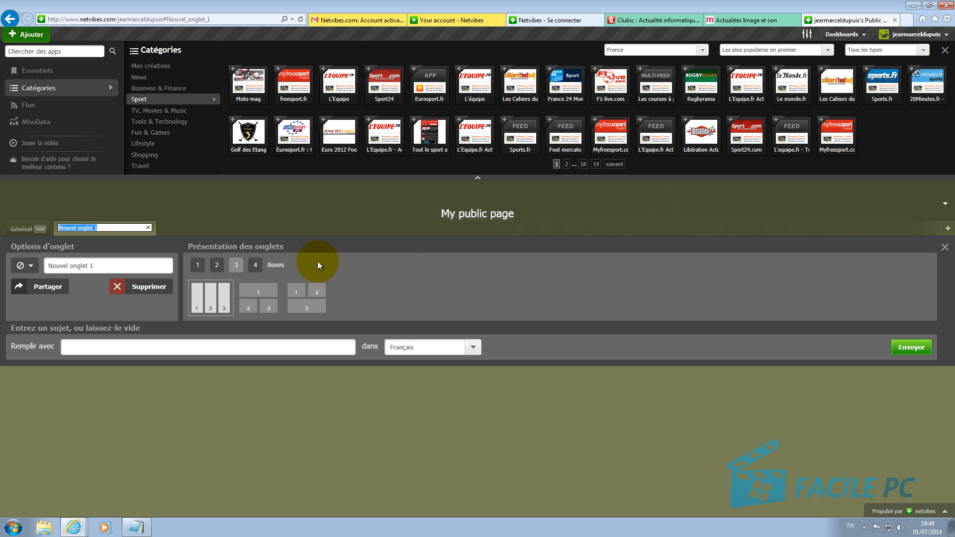
Step: Rename the new tab 'cuisine' and give it a blue star icon
type("cuisine")
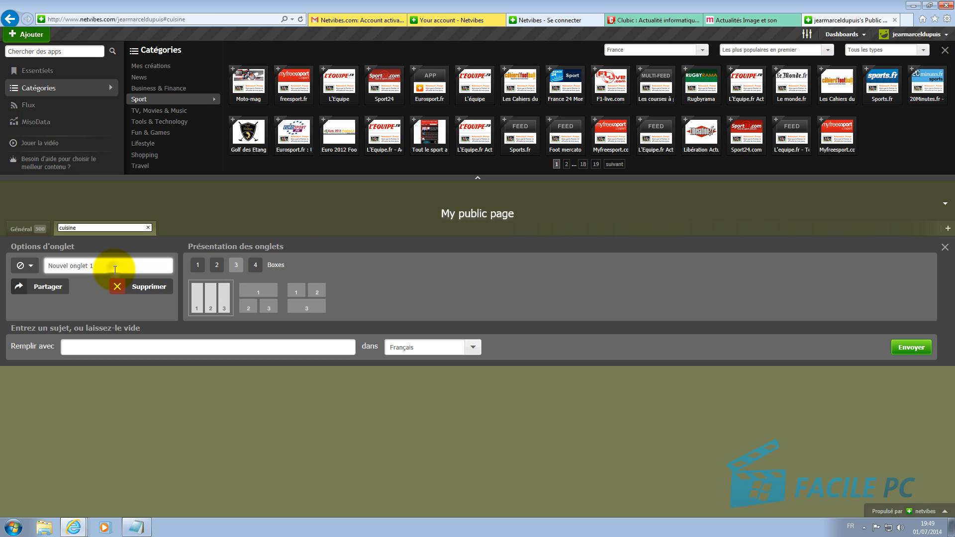
left_click_drag(112, 267, 52, 269)
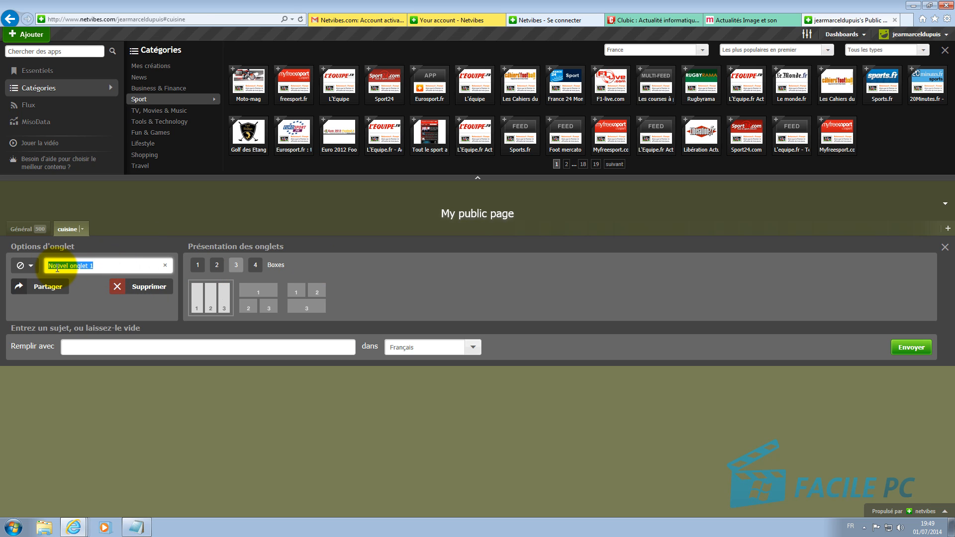
type("cuisine")
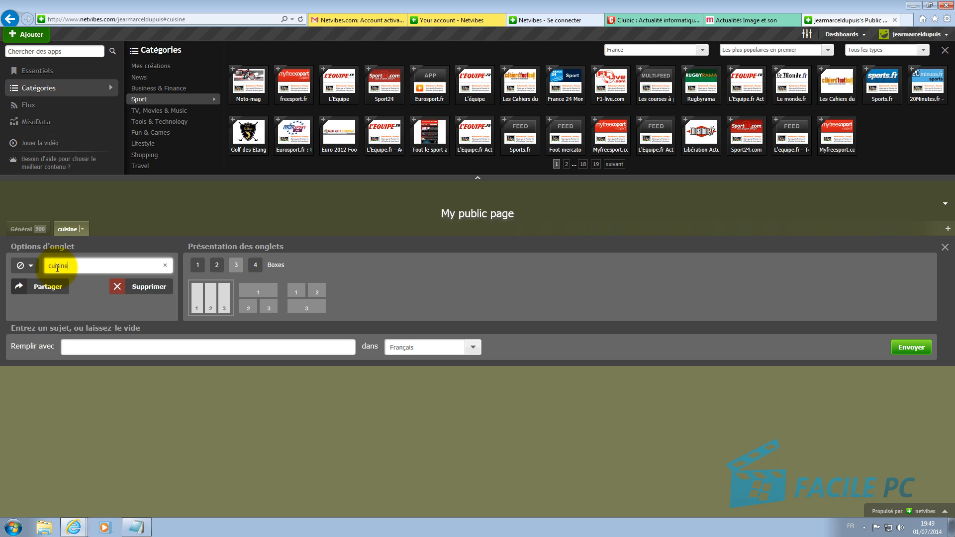
left_click(25, 265)
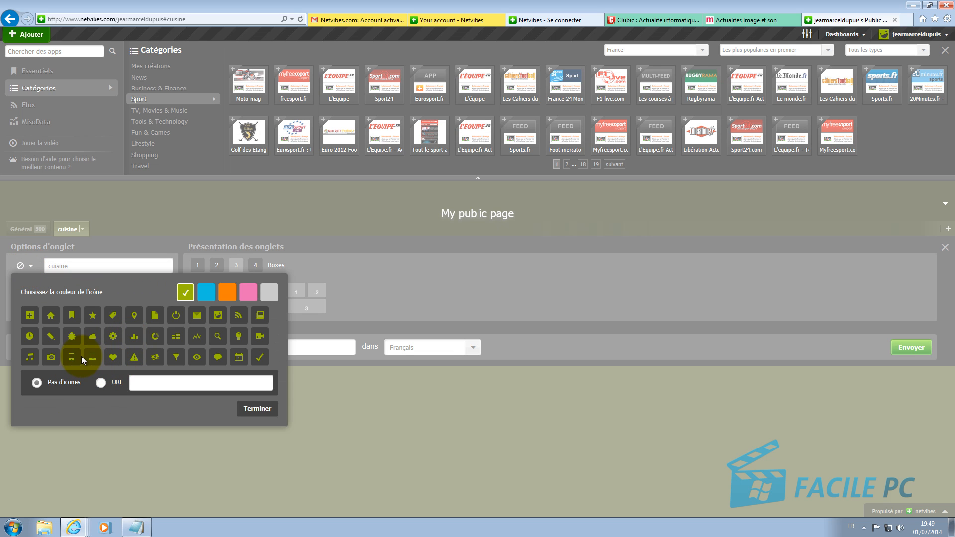
left_click(92, 315)
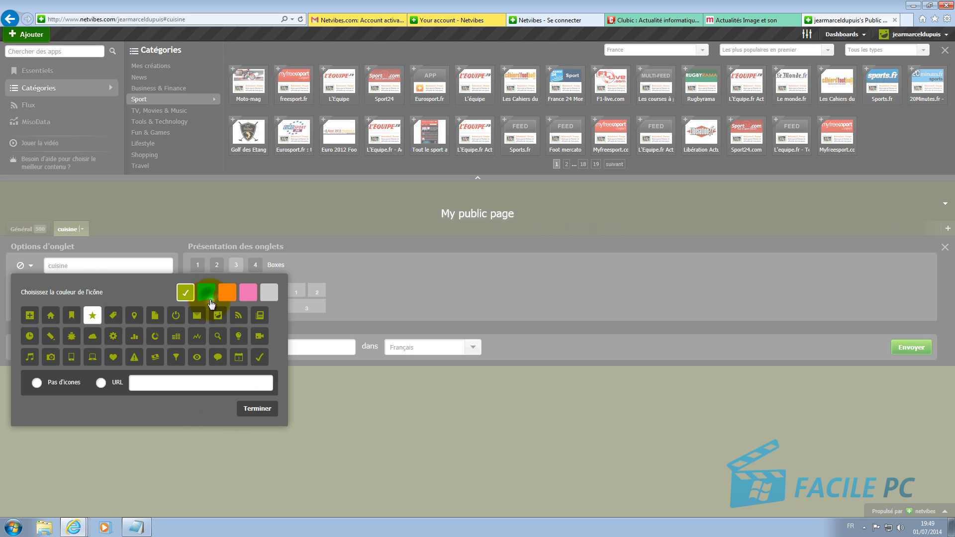
left_click(207, 292)
left_click(265, 409)
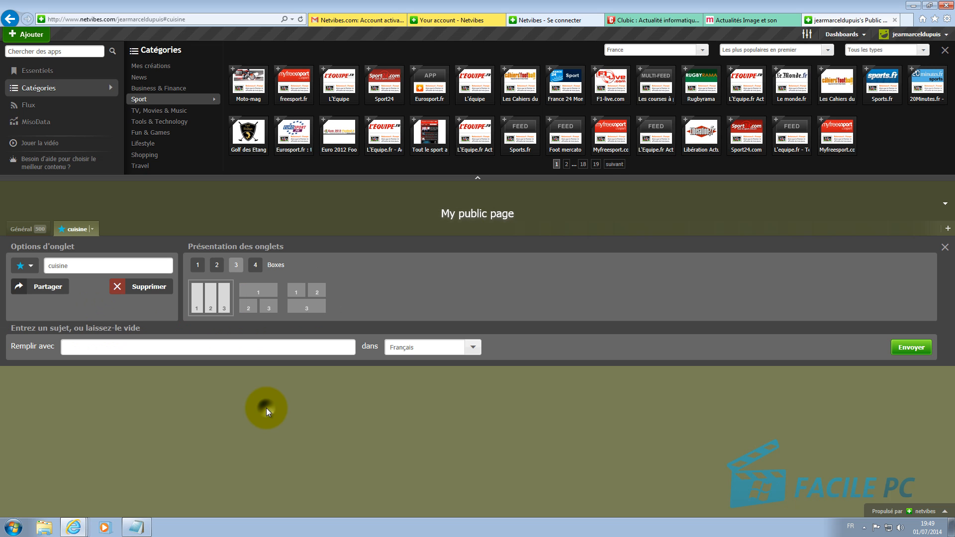
Step: Fill the tab with widgets on the topic 'cuisine'
left_click(123, 348)
type("cuisine")
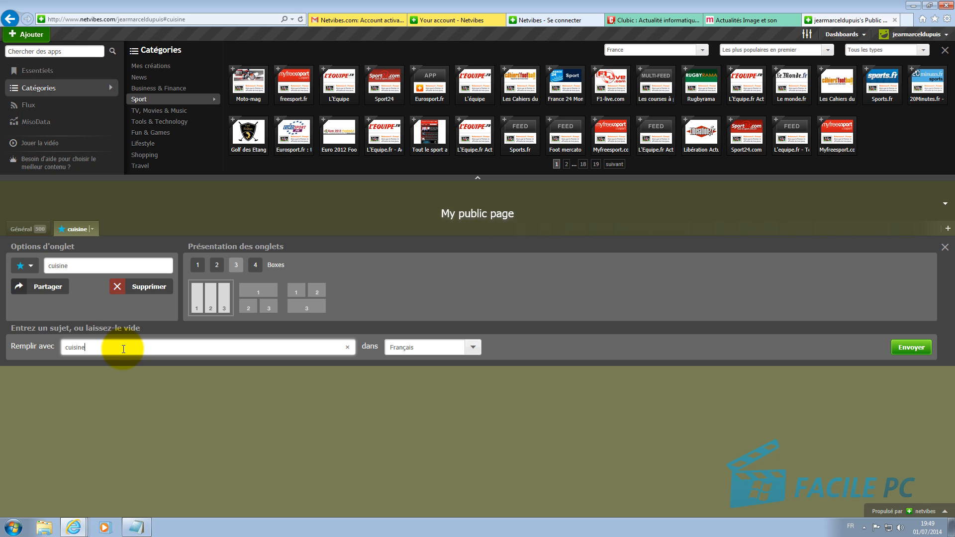
left_click(903, 348)
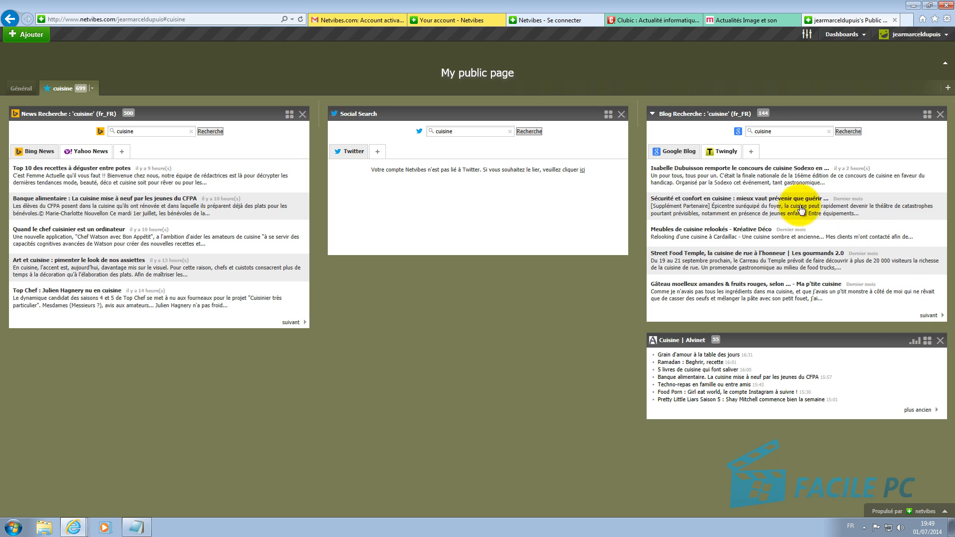
Step: Close the public page's browser tab and return to the Ma page netvibes dashboard
left_click(894, 19)
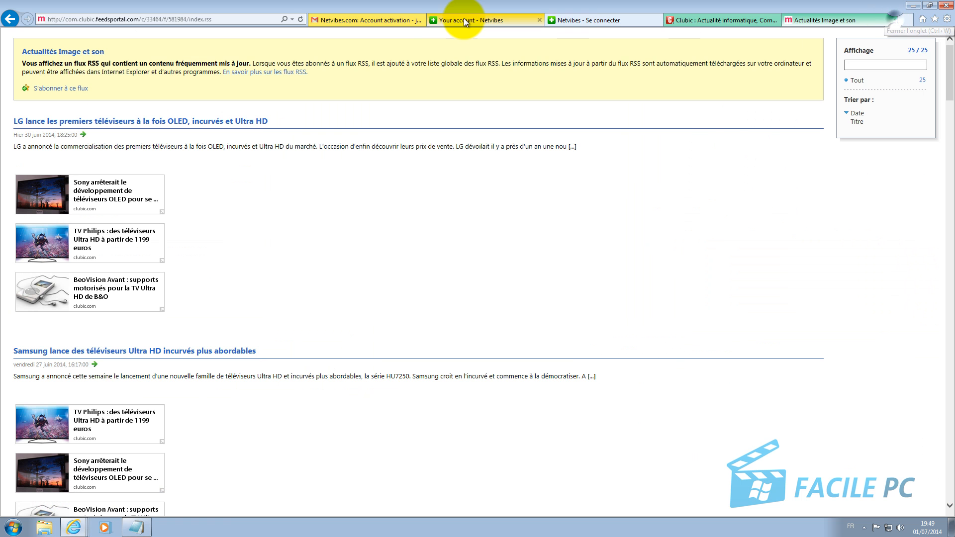
left_click(454, 20)
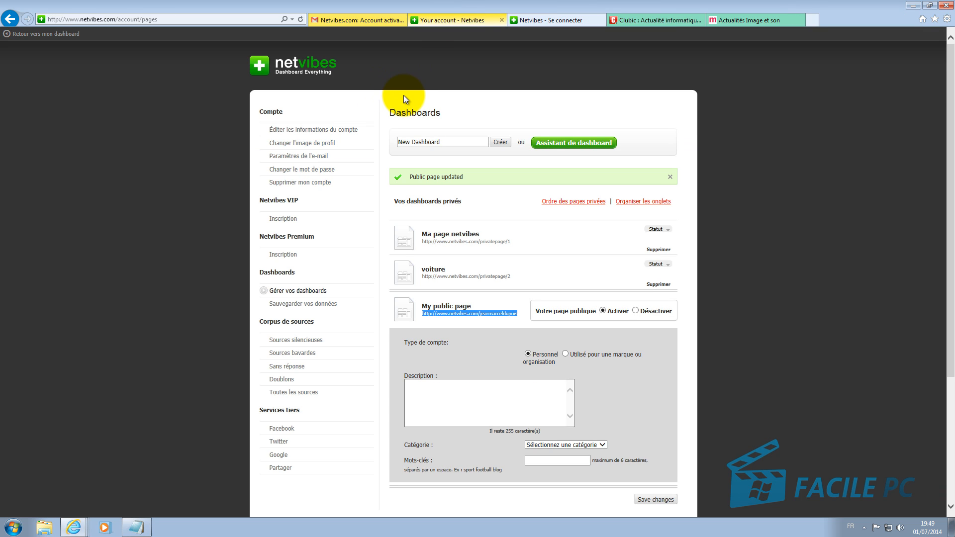
left_click(309, 65)
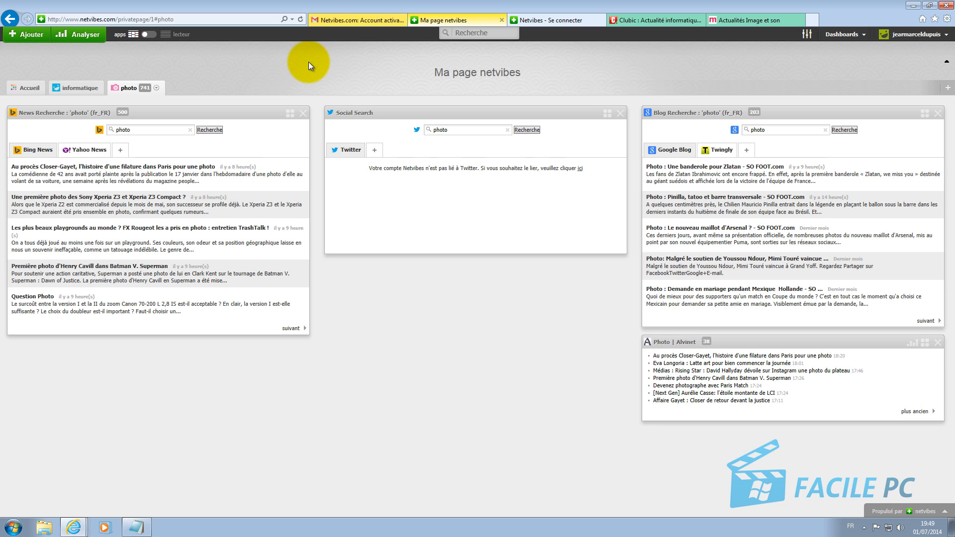